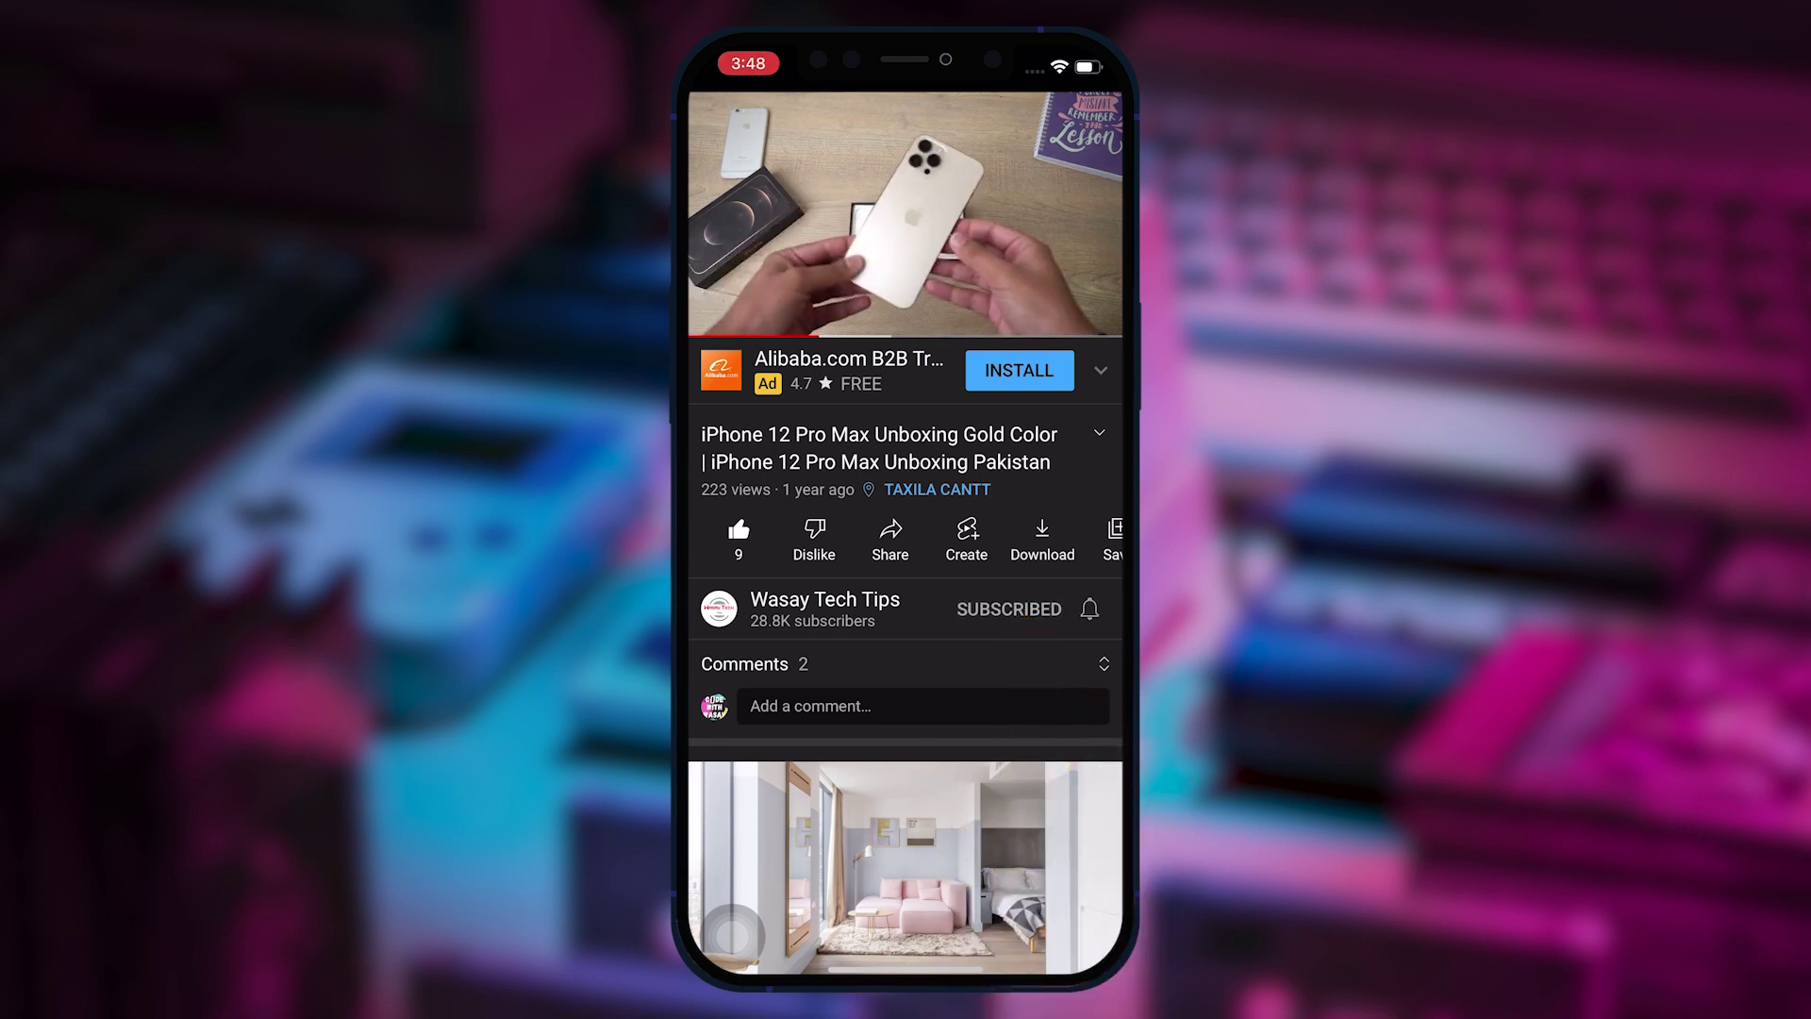
# Subscribe to the tech tips YouTube channel
pyautogui.click(1089, 608)
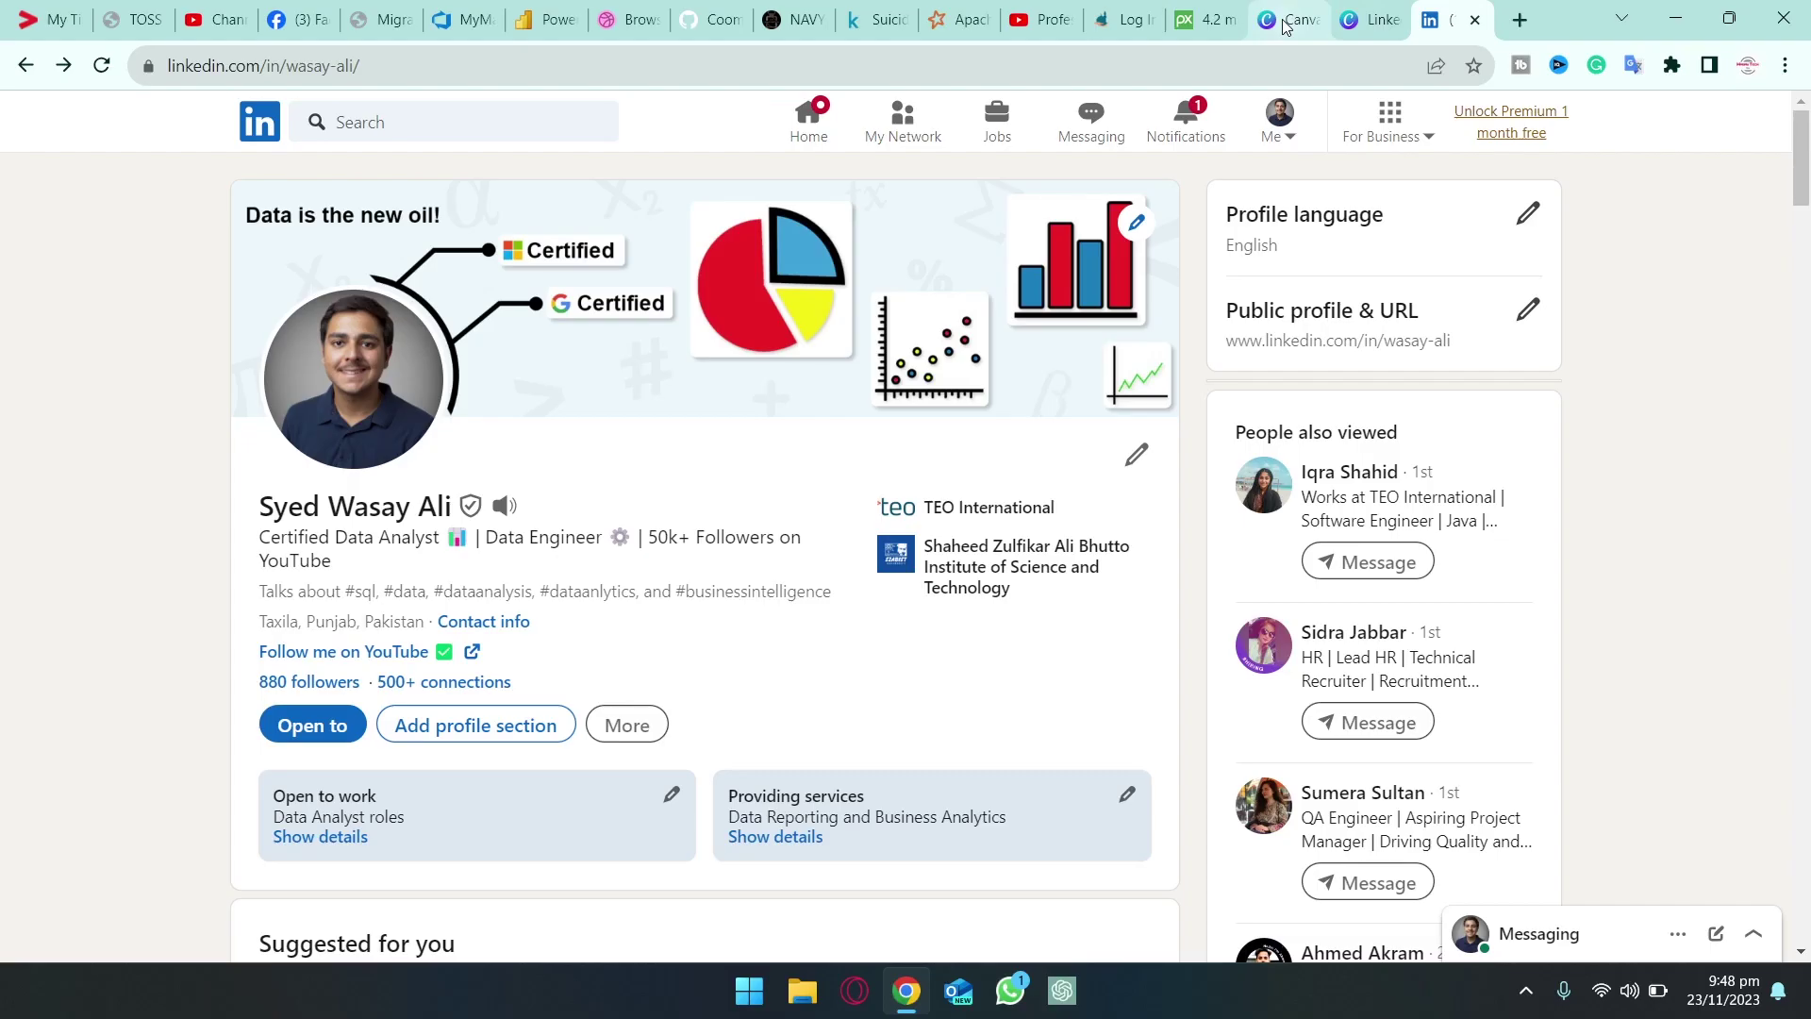
# Switch from LinkedIn to the Canva website in the browser
pyautogui.click(1285, 23)
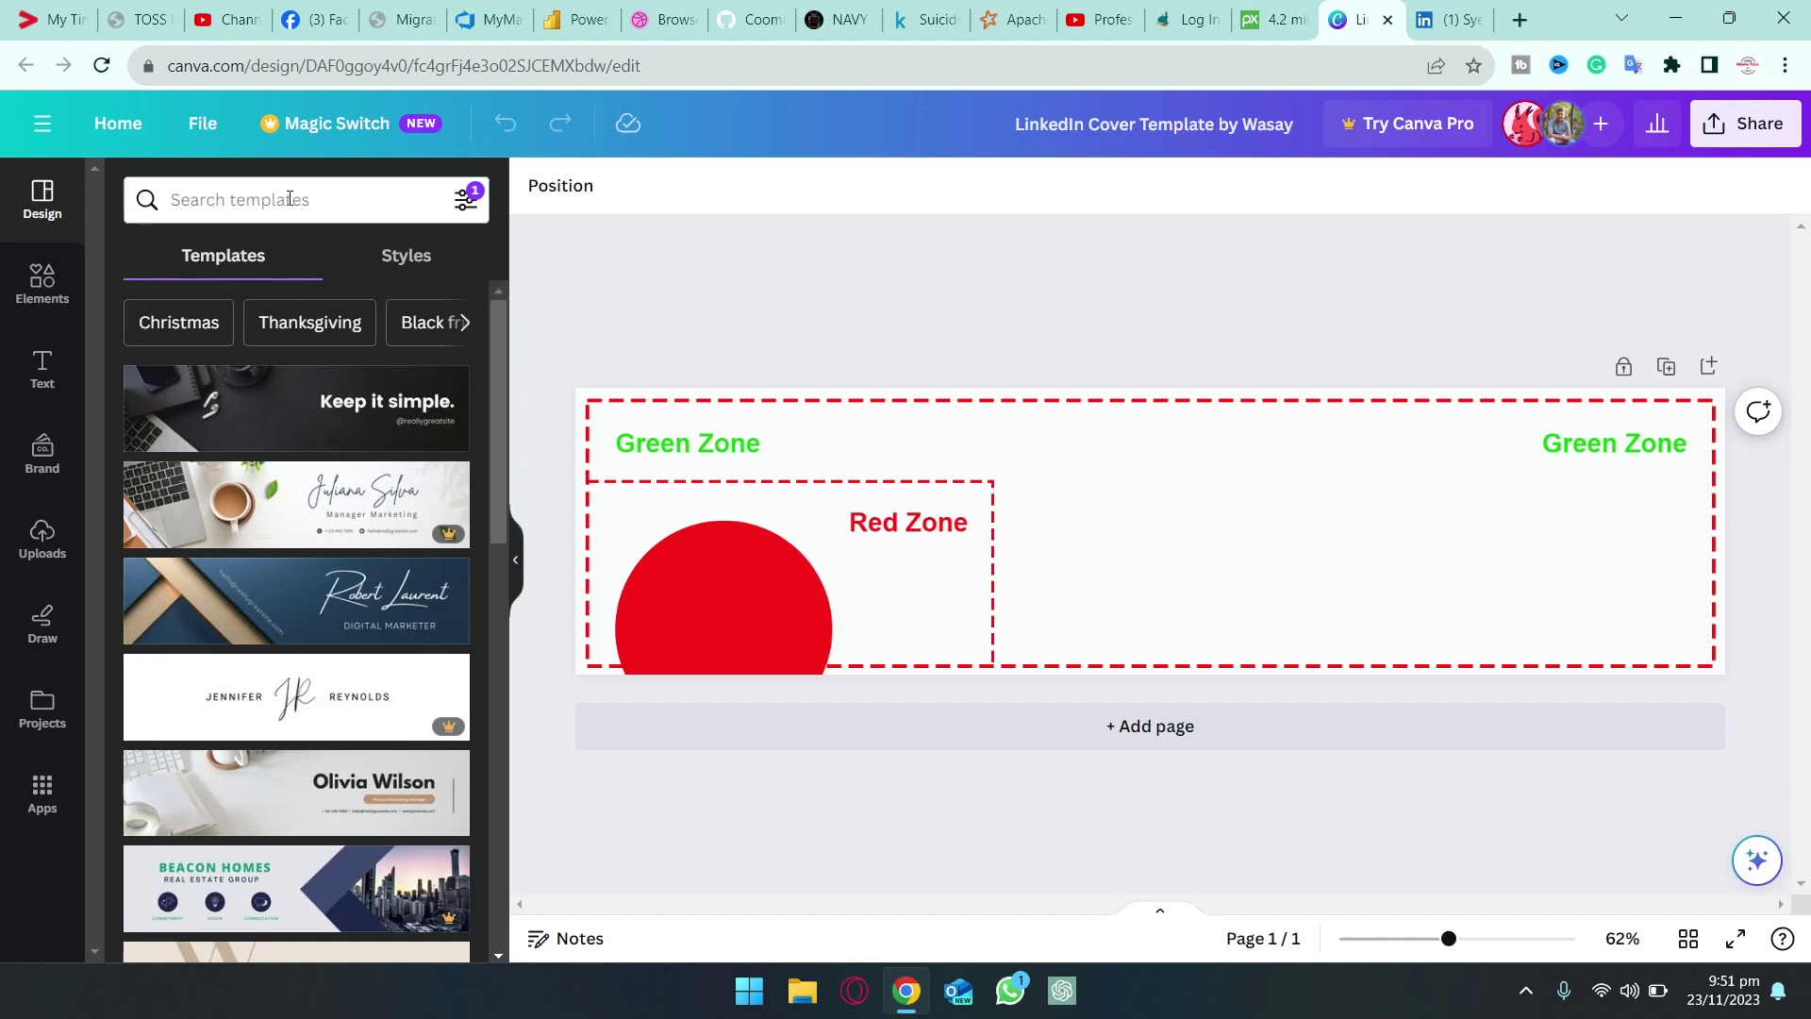
# Look through the Elements, Text, Brand and Uploads panels, then add a blank second page
pyautogui.click(42, 279)
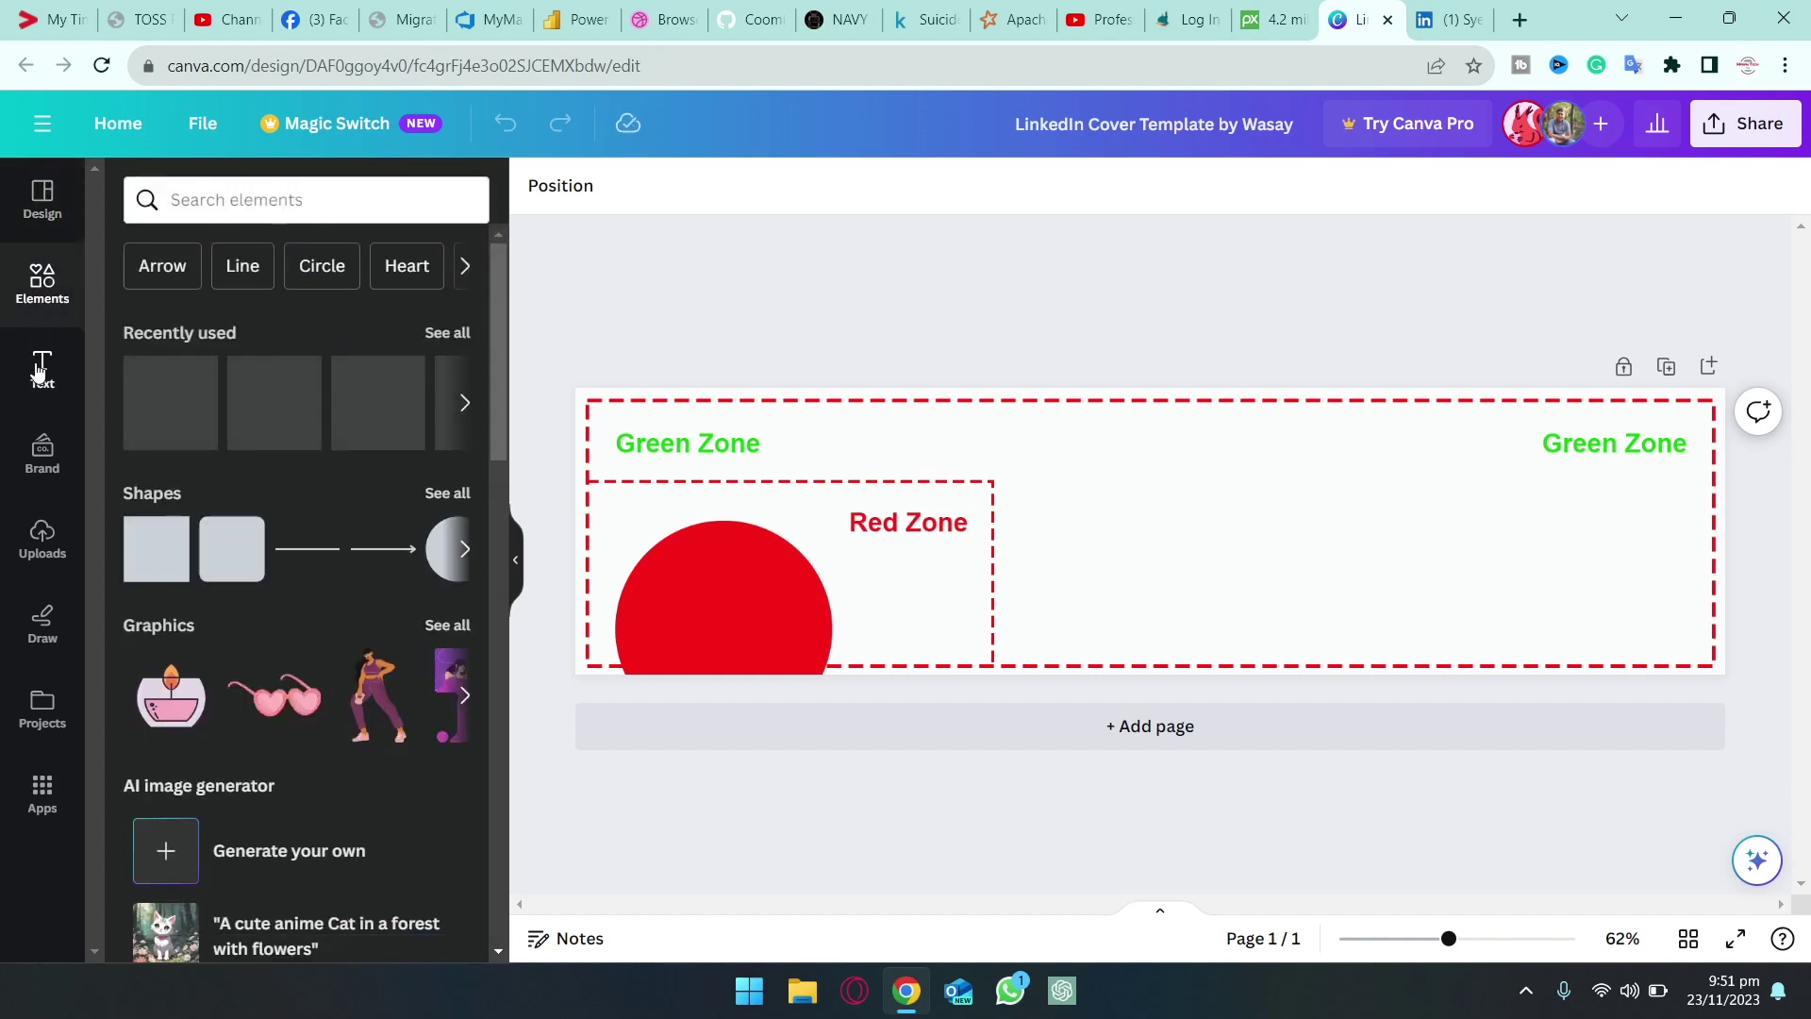
pyautogui.click(38, 373)
pyautogui.click(36, 477)
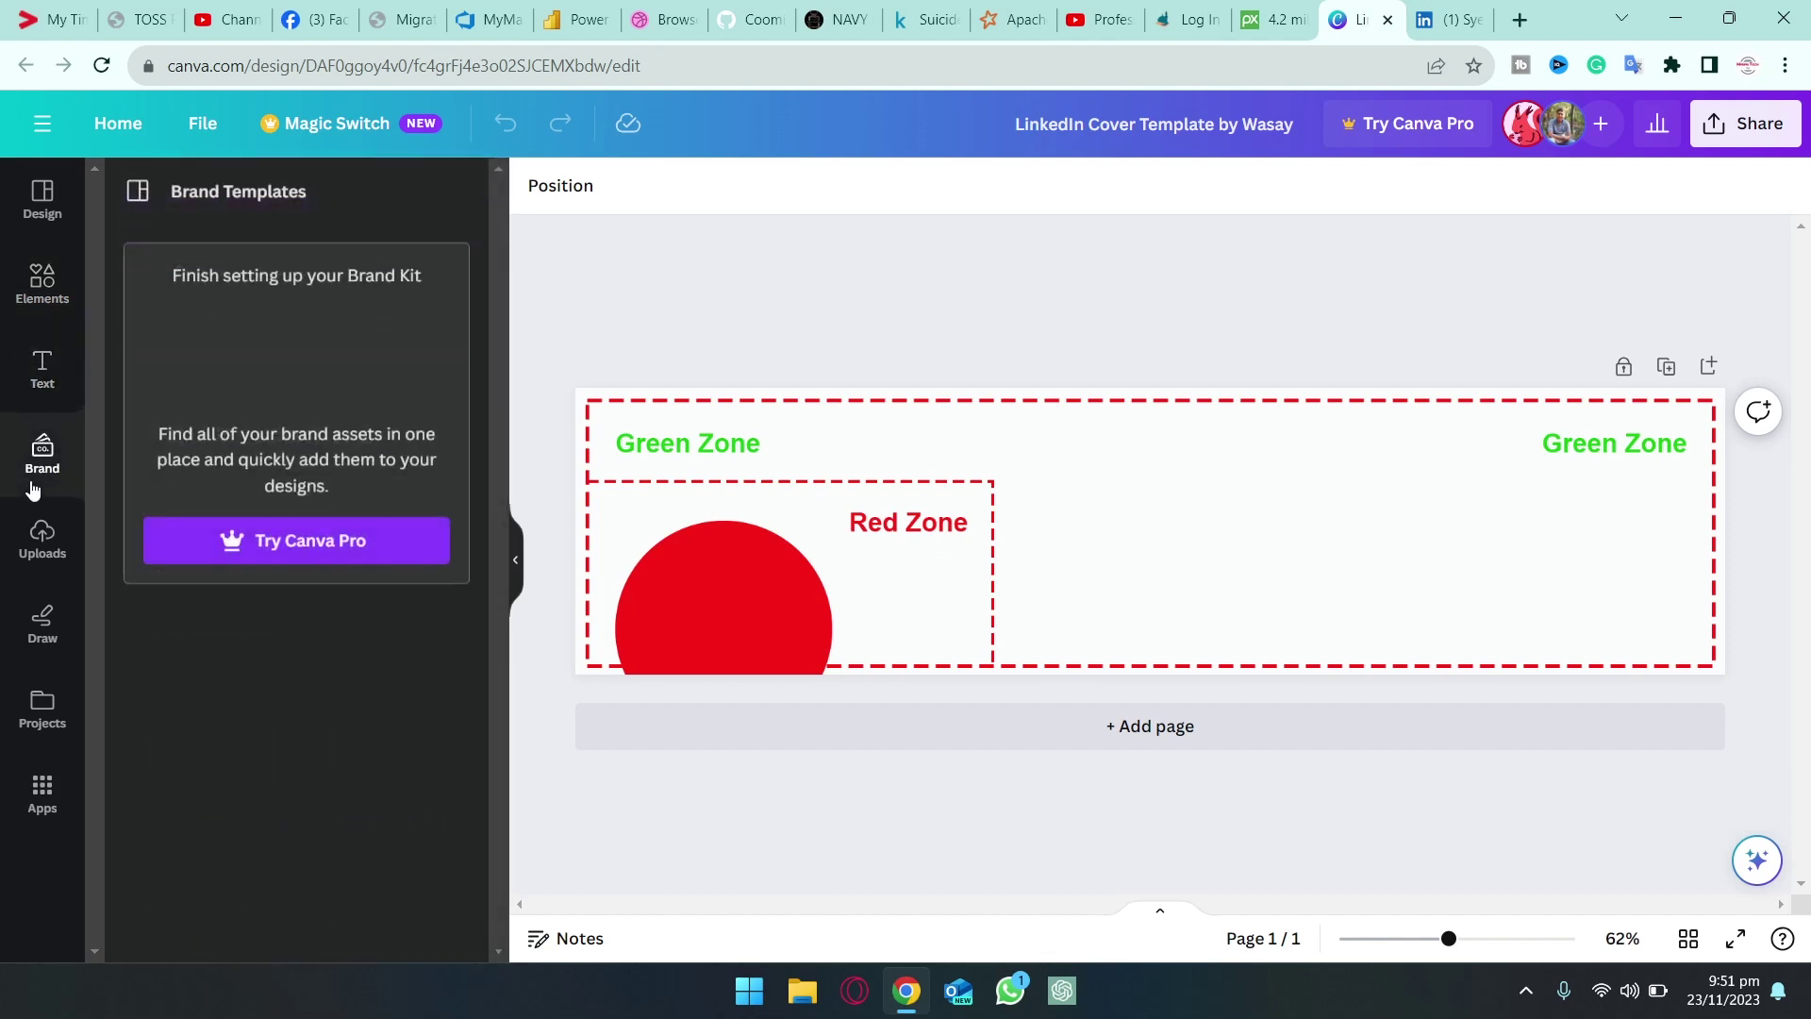
pyautogui.click(44, 566)
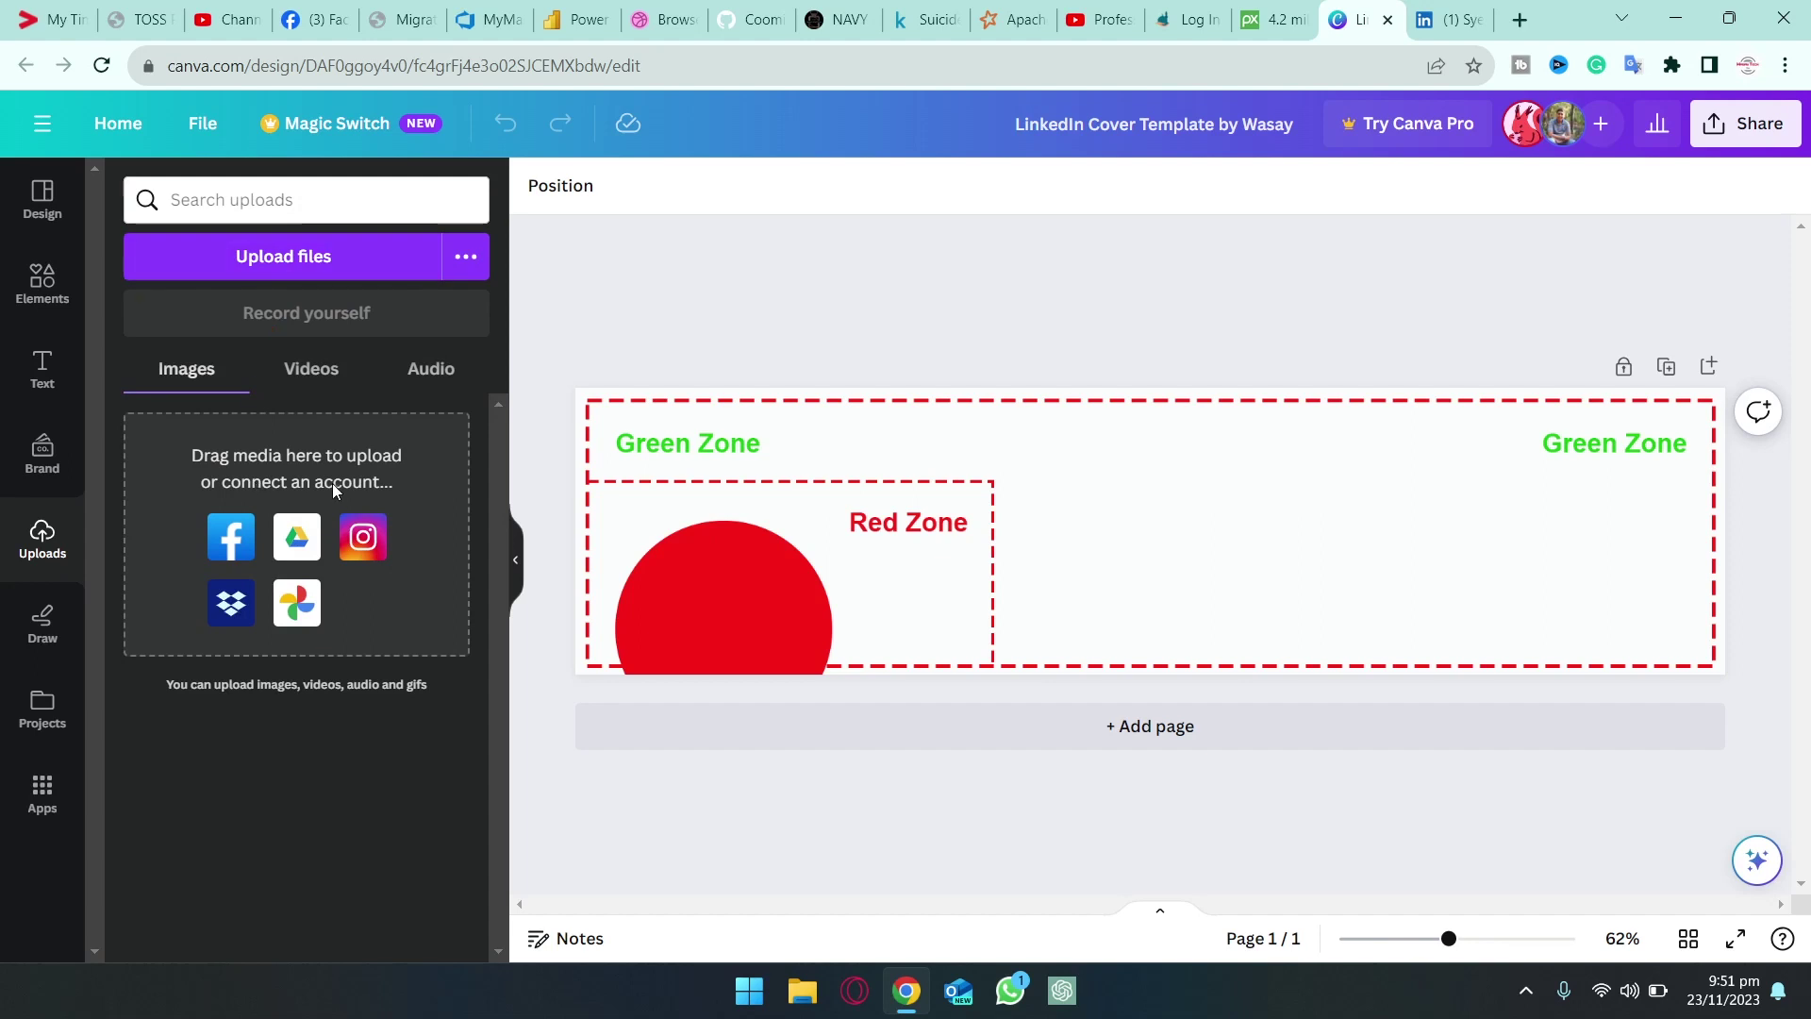
pyautogui.click(40, 196)
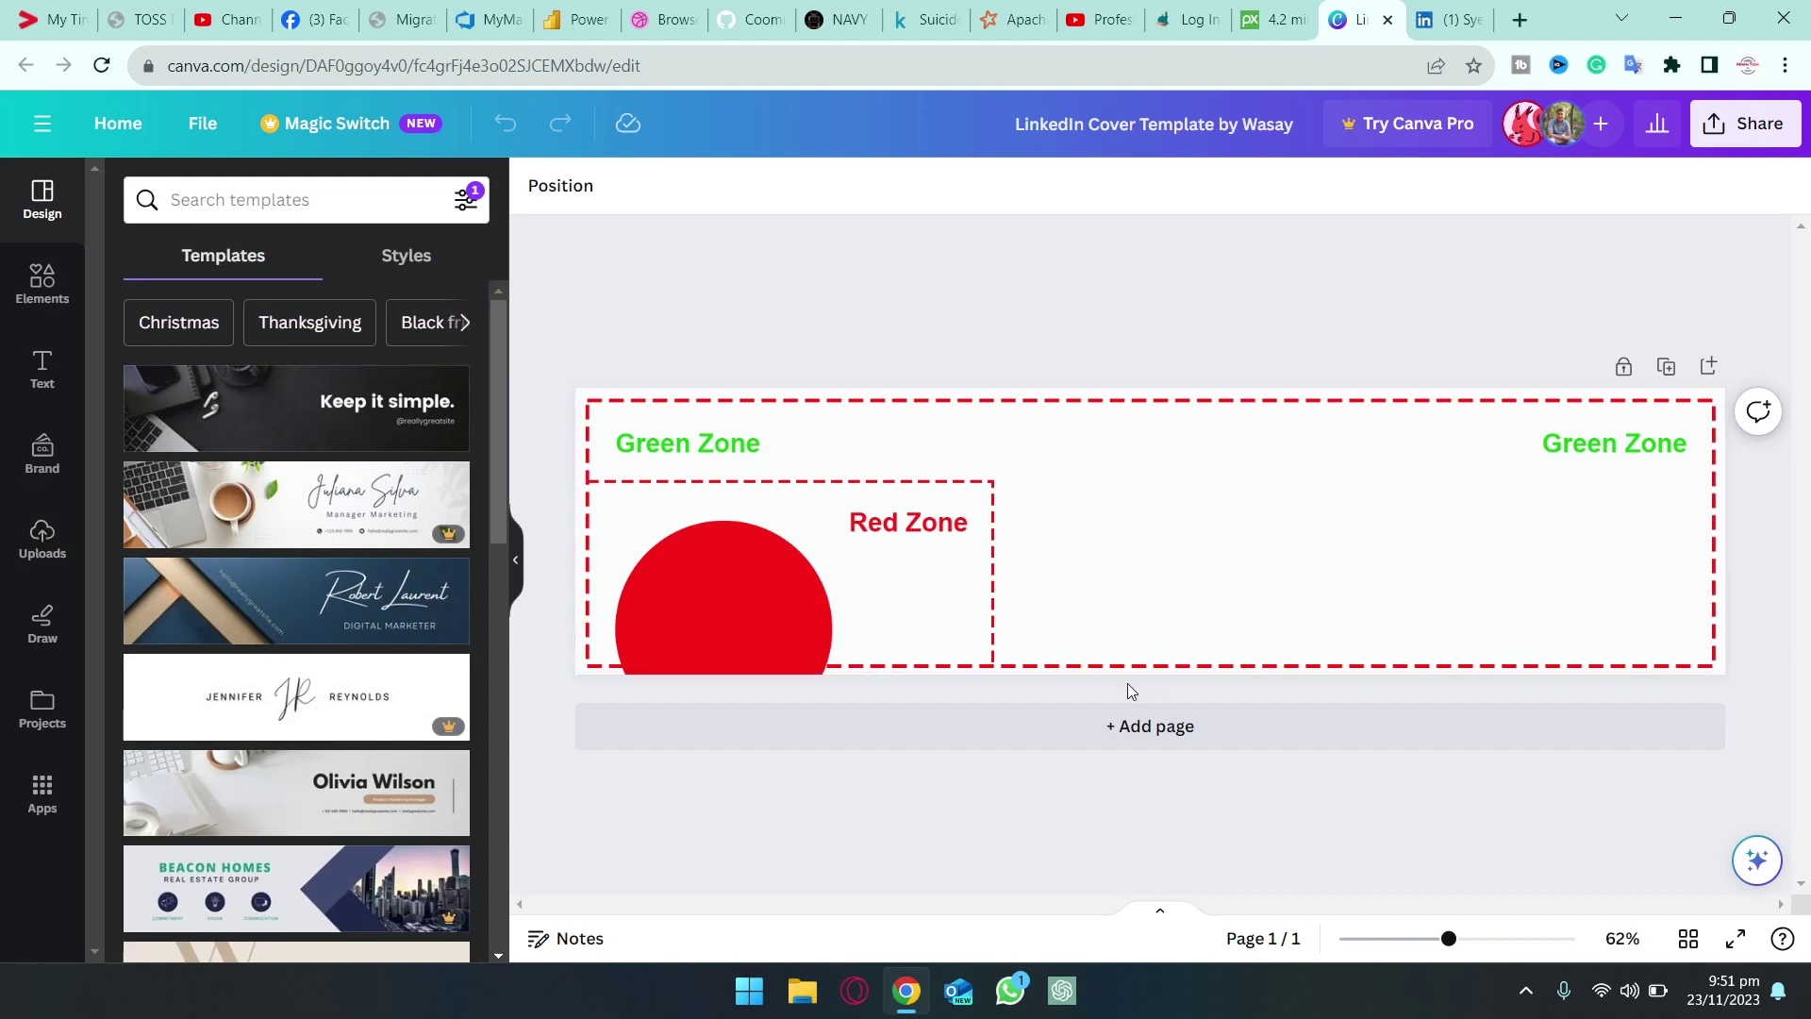
pyautogui.click(1126, 744)
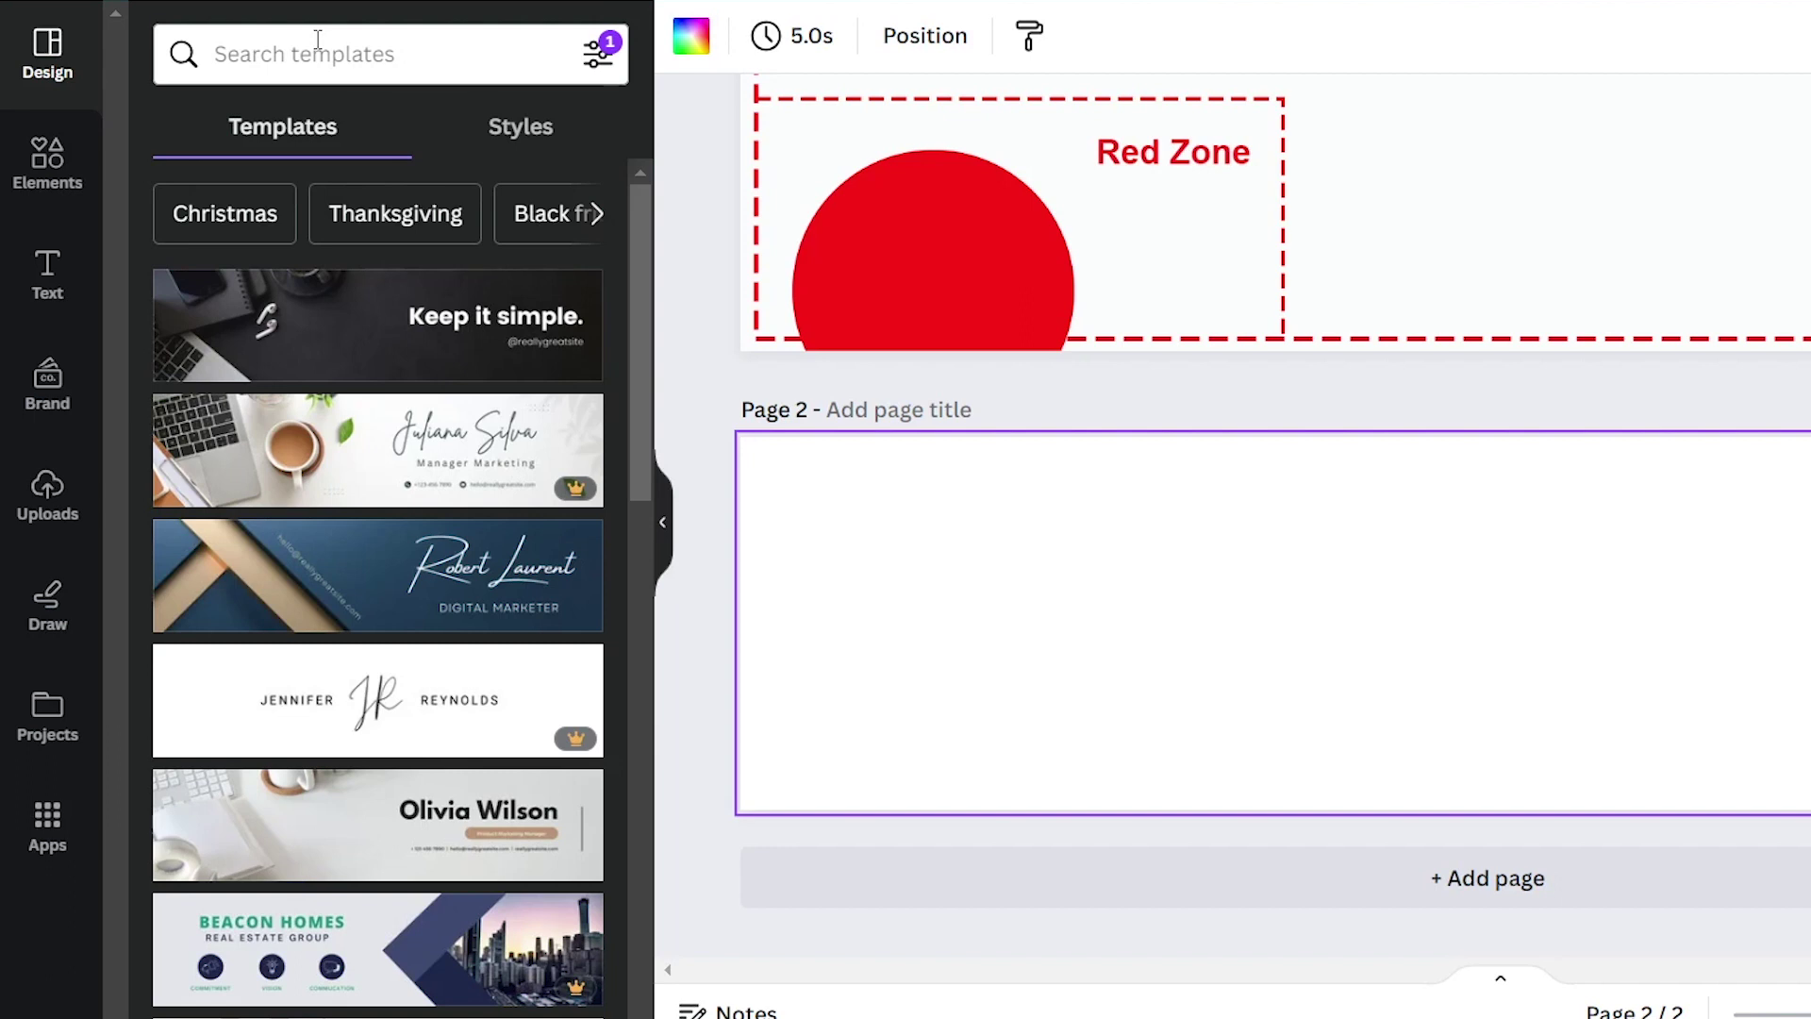
# Search templates for 'tech' and scroll through the banner results
pyautogui.click(318, 39)
pyautogui.write('tech')
pyautogui.press('Return')
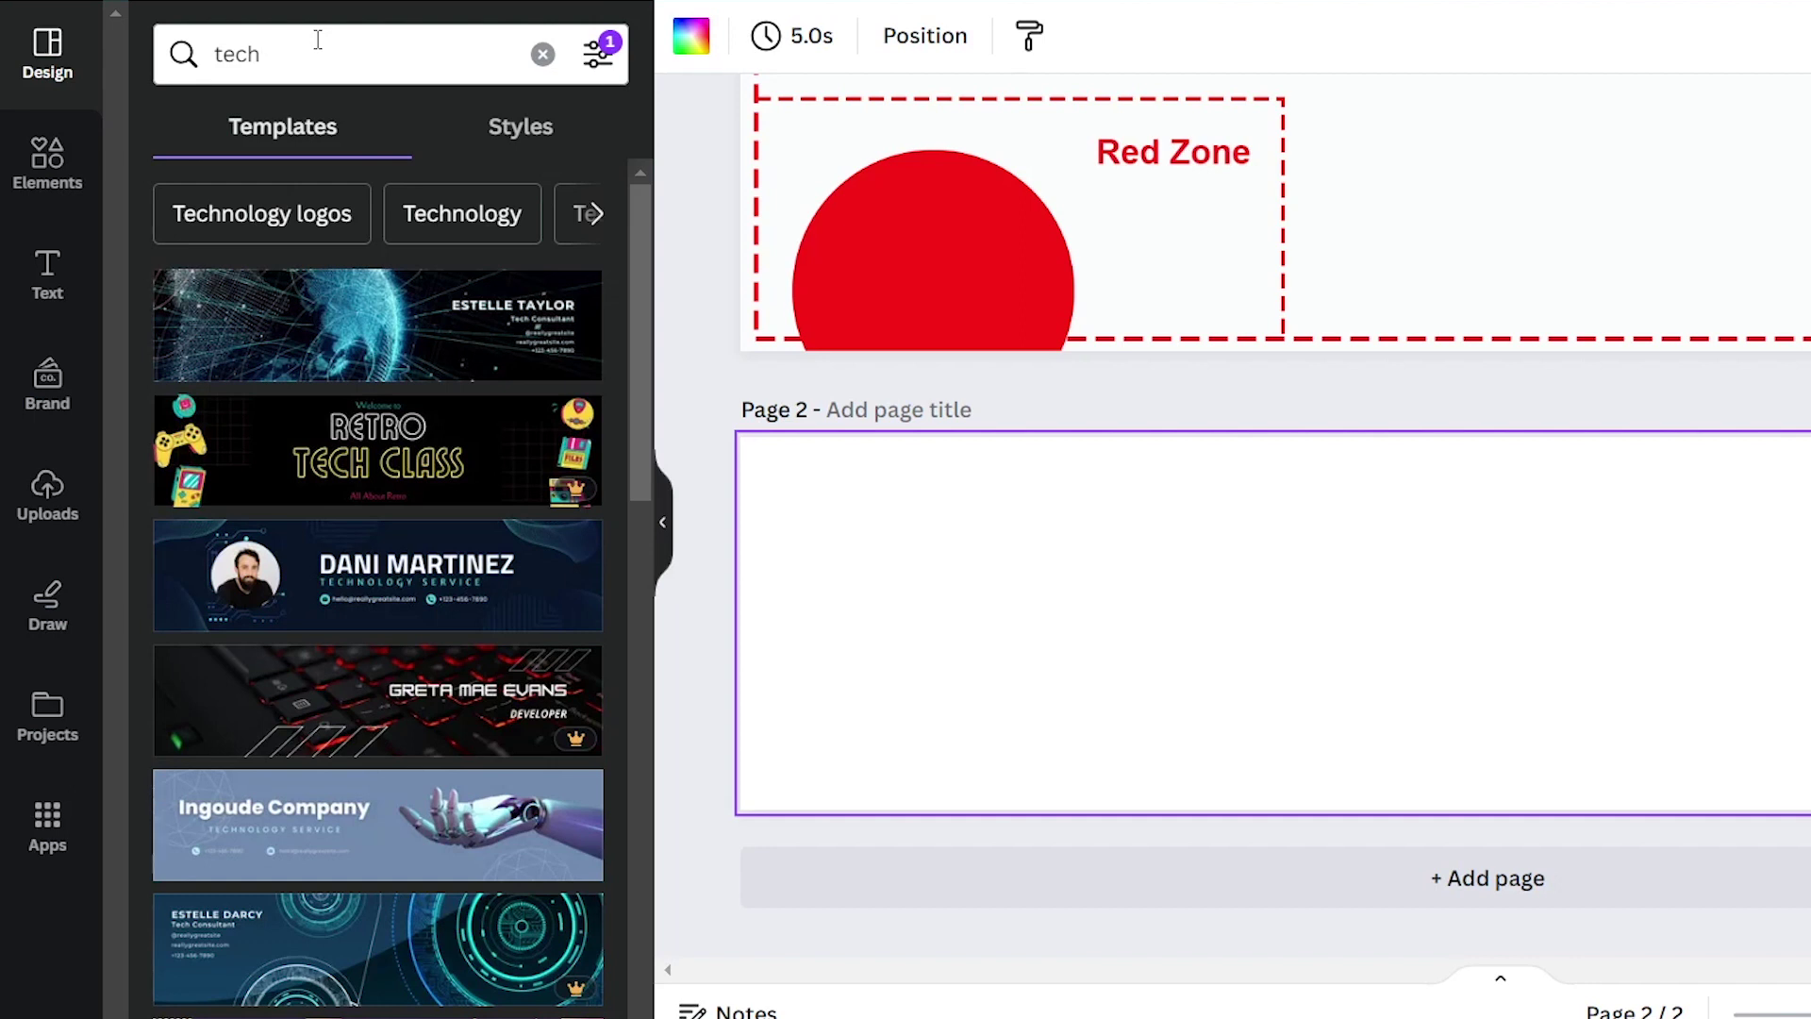
pyautogui.scroll(-1, 261, 295)
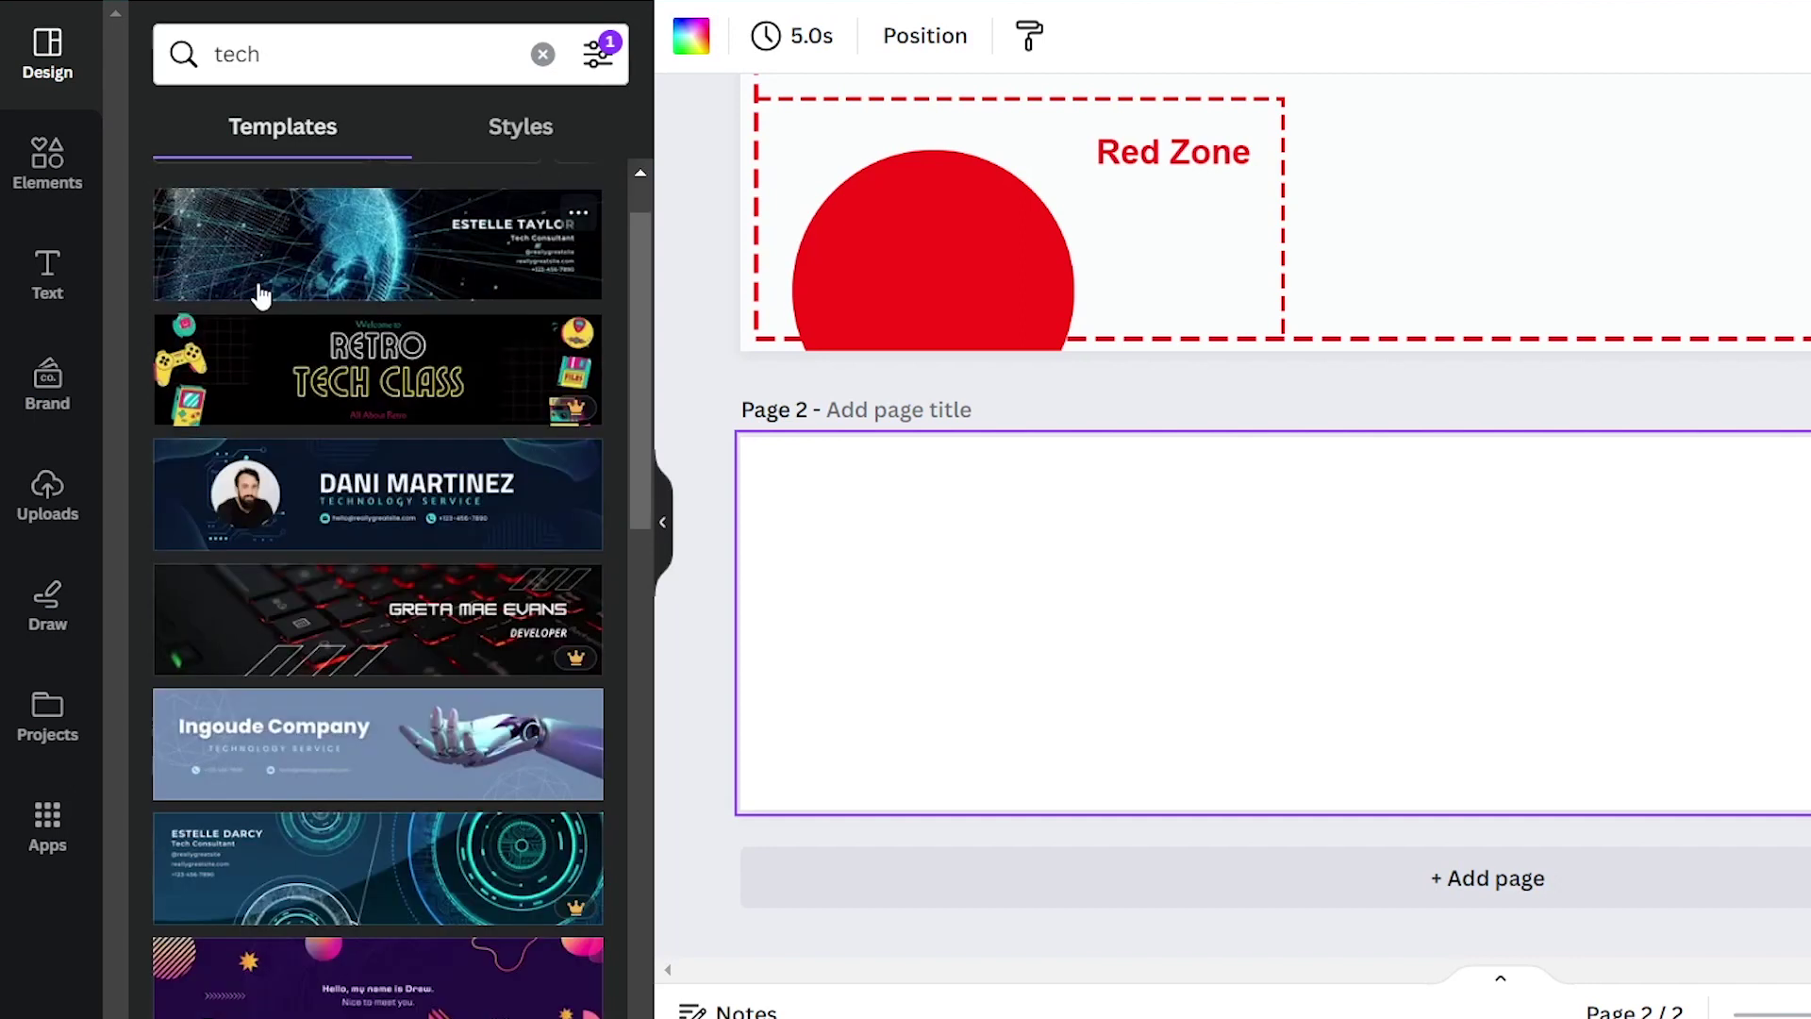
pyautogui.scroll(-1, 261, 296)
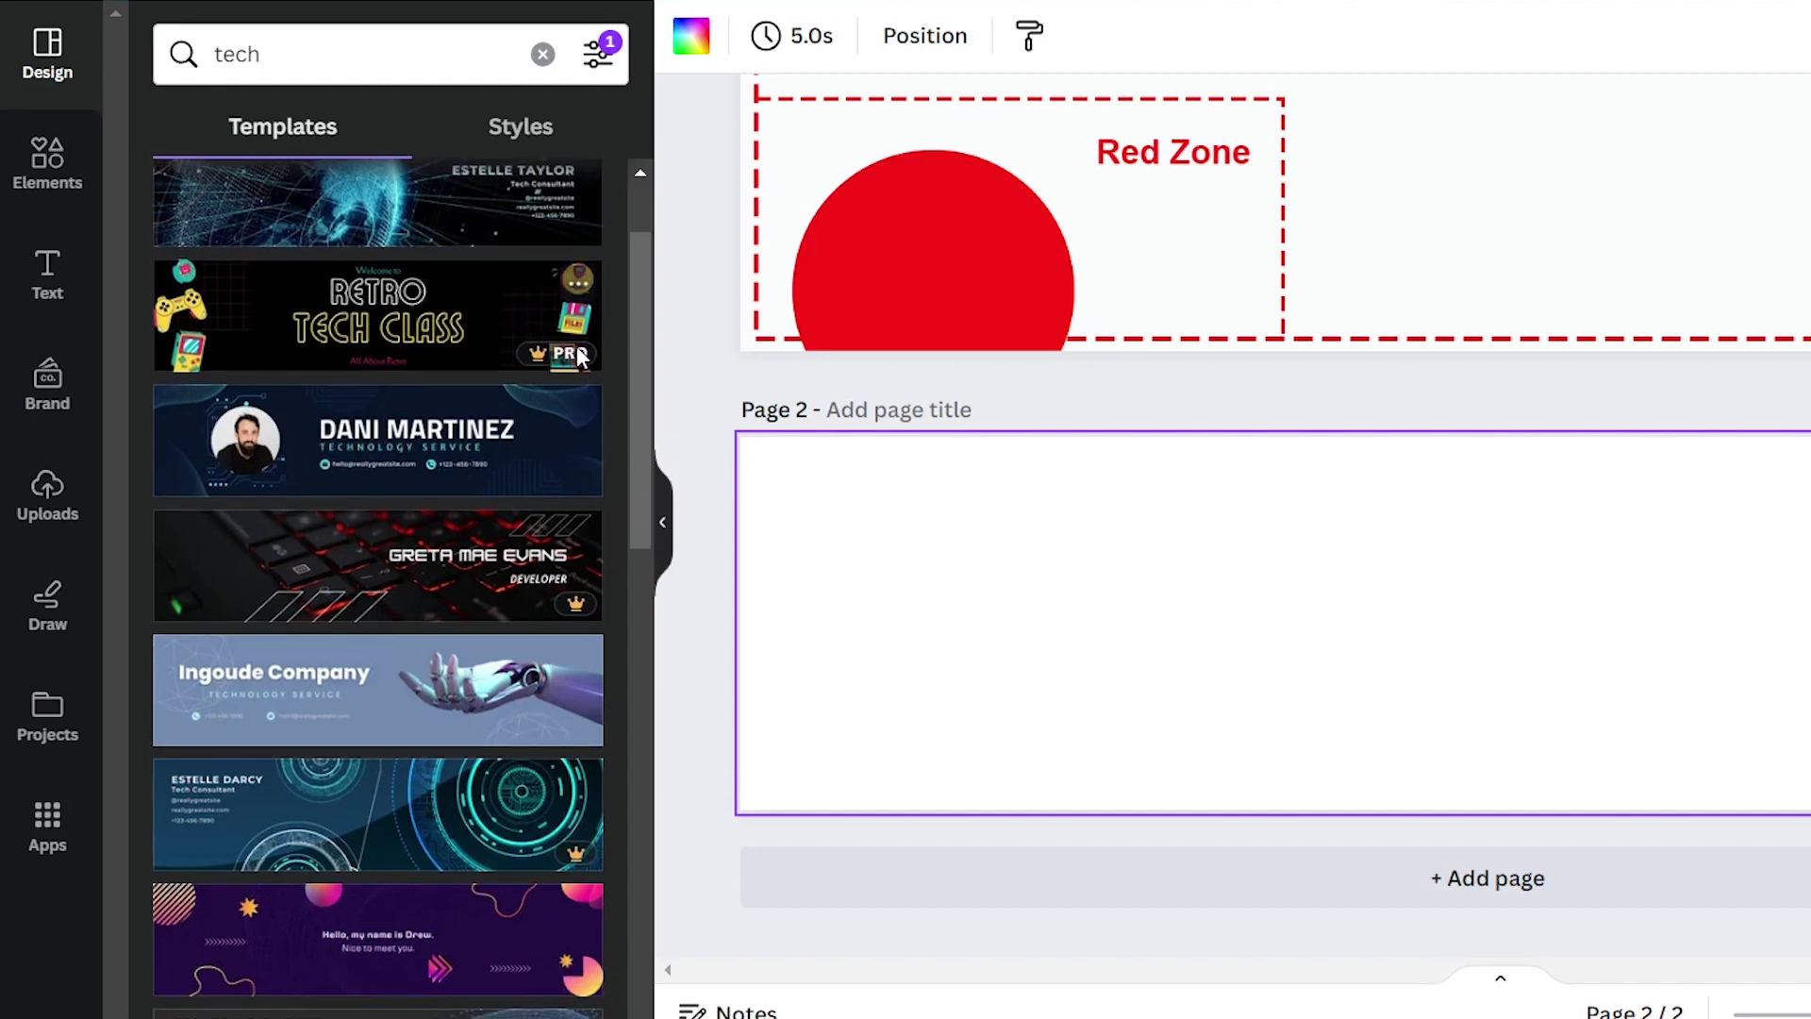
pyautogui.scroll(-10, 465, 311)
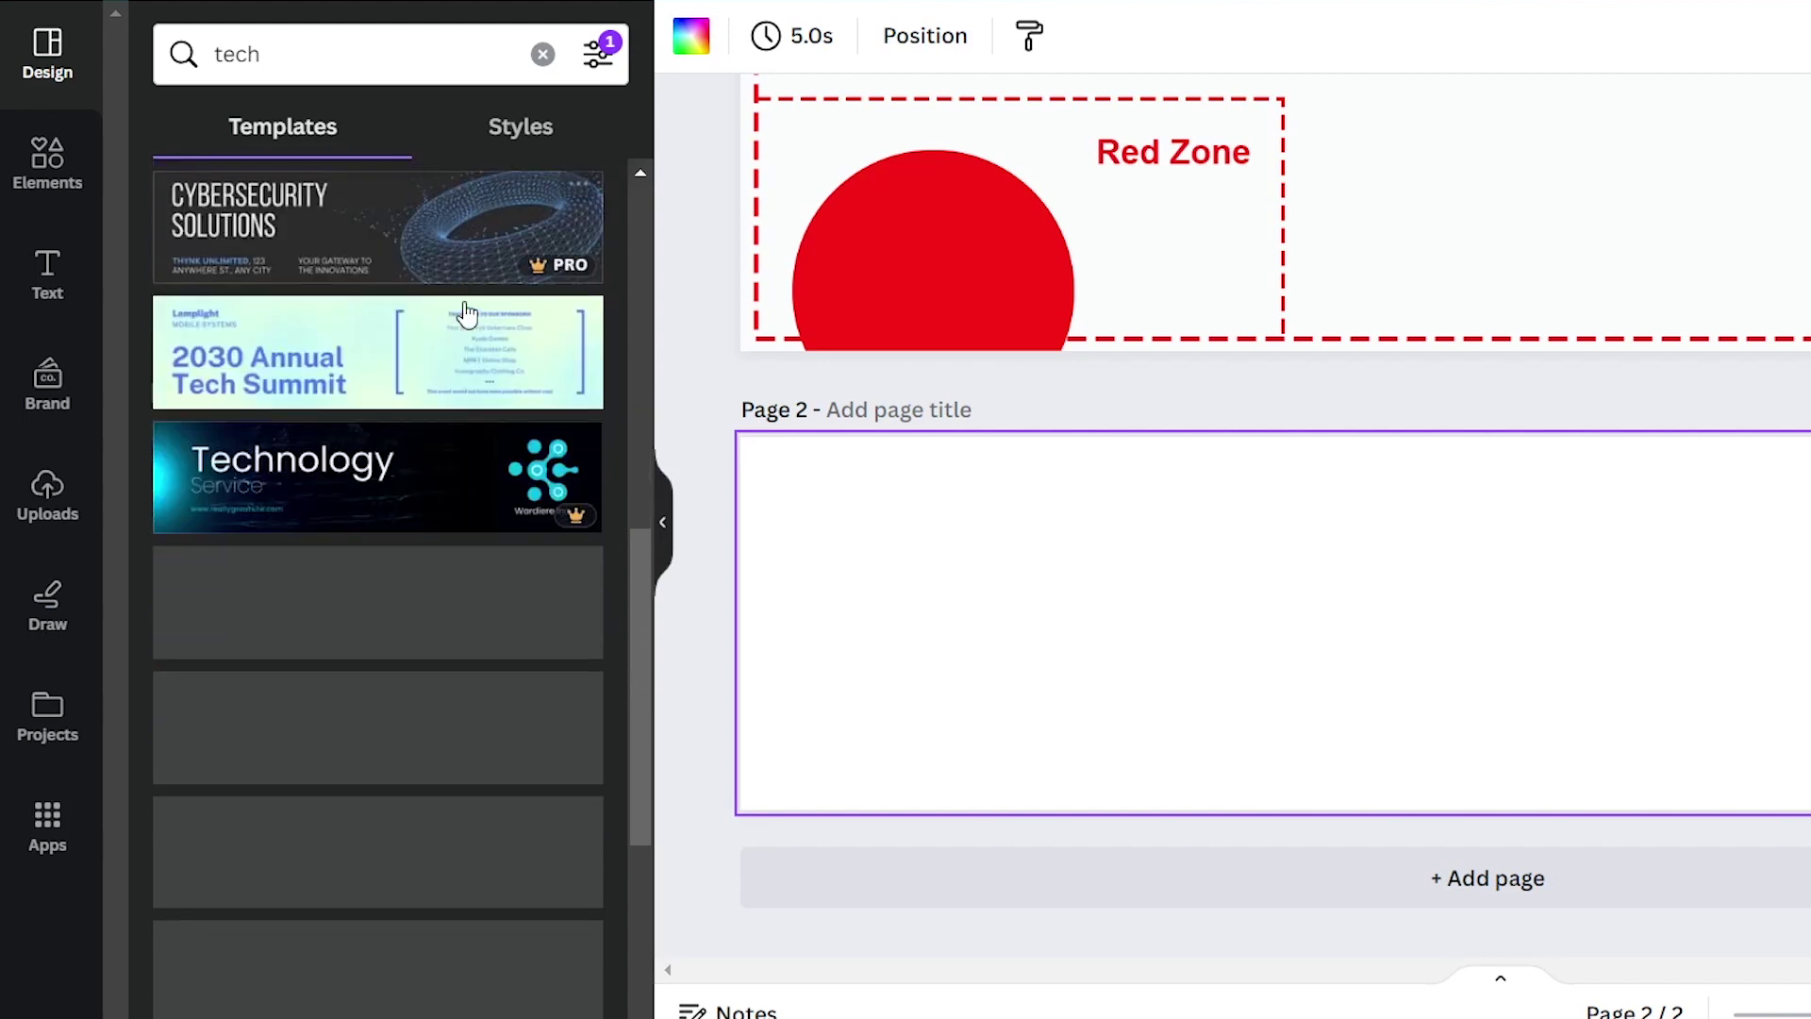
pyautogui.scroll(10, 465, 312)
pyautogui.scroll(-3, 465, 311)
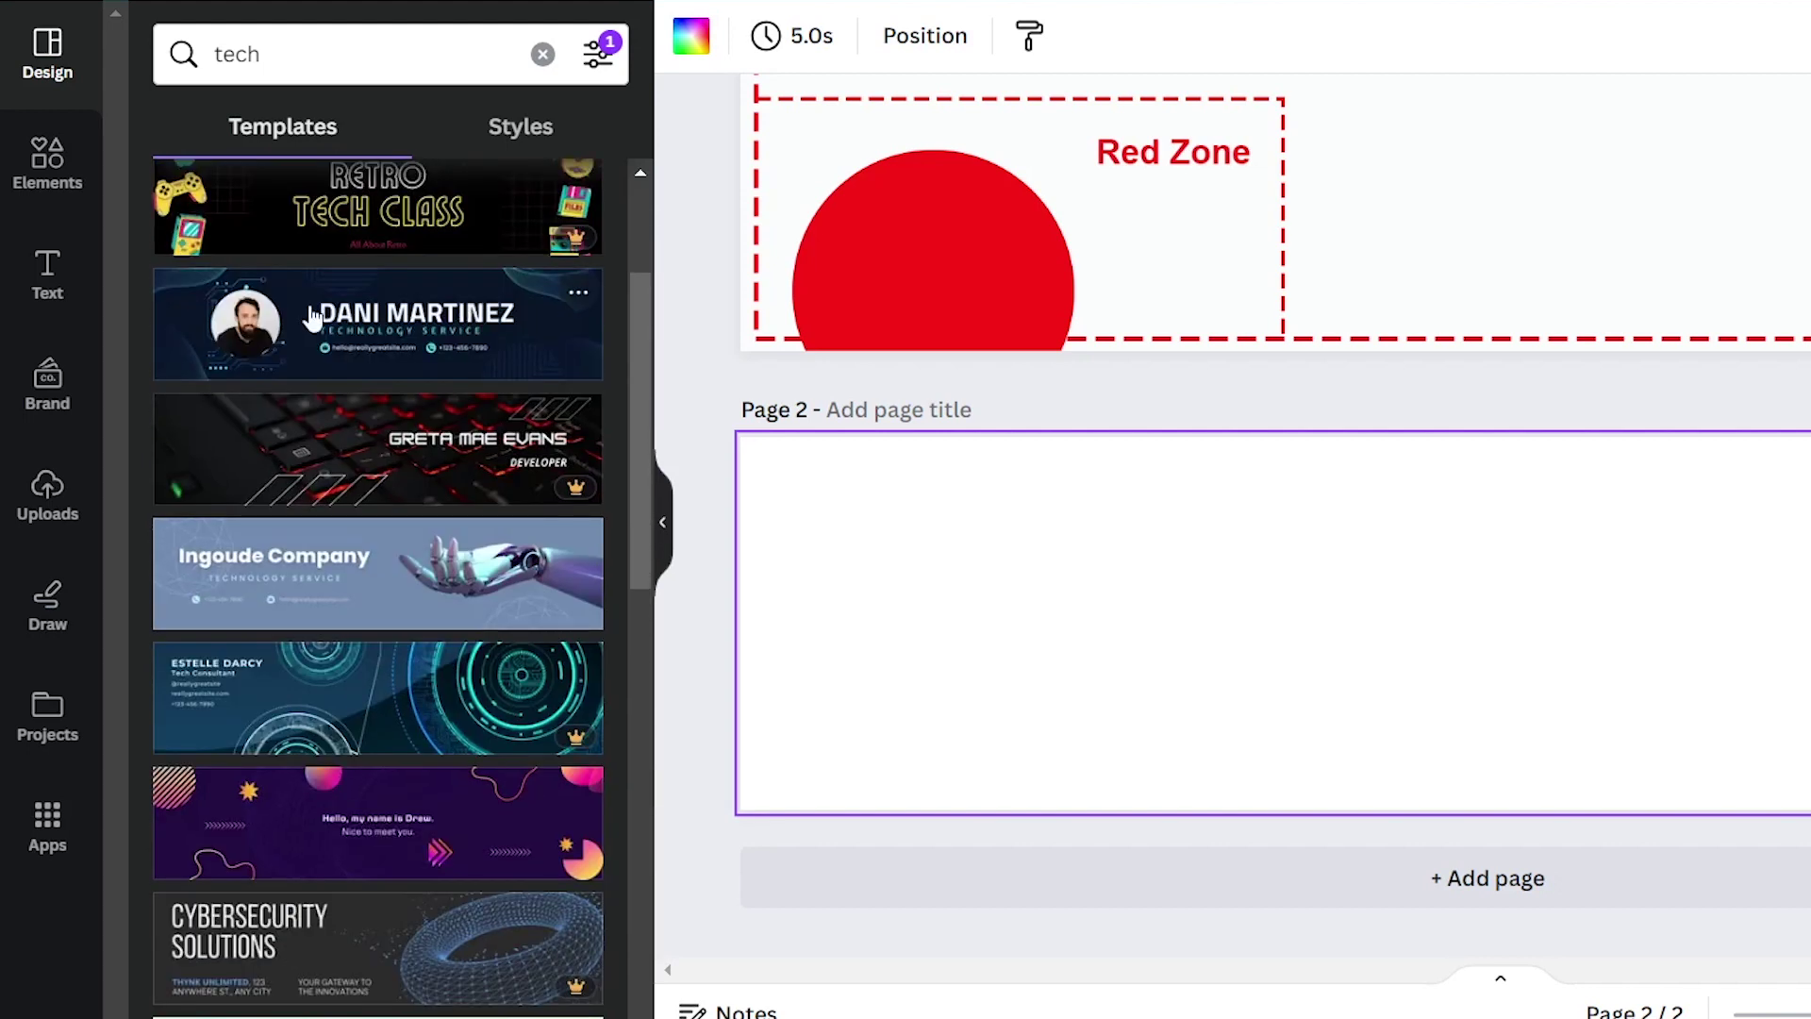
# Apply the Navy Blue Geometric Technology banner to page 2 and delete its portrait photo and circuit graphic
pyautogui.click(284, 325)
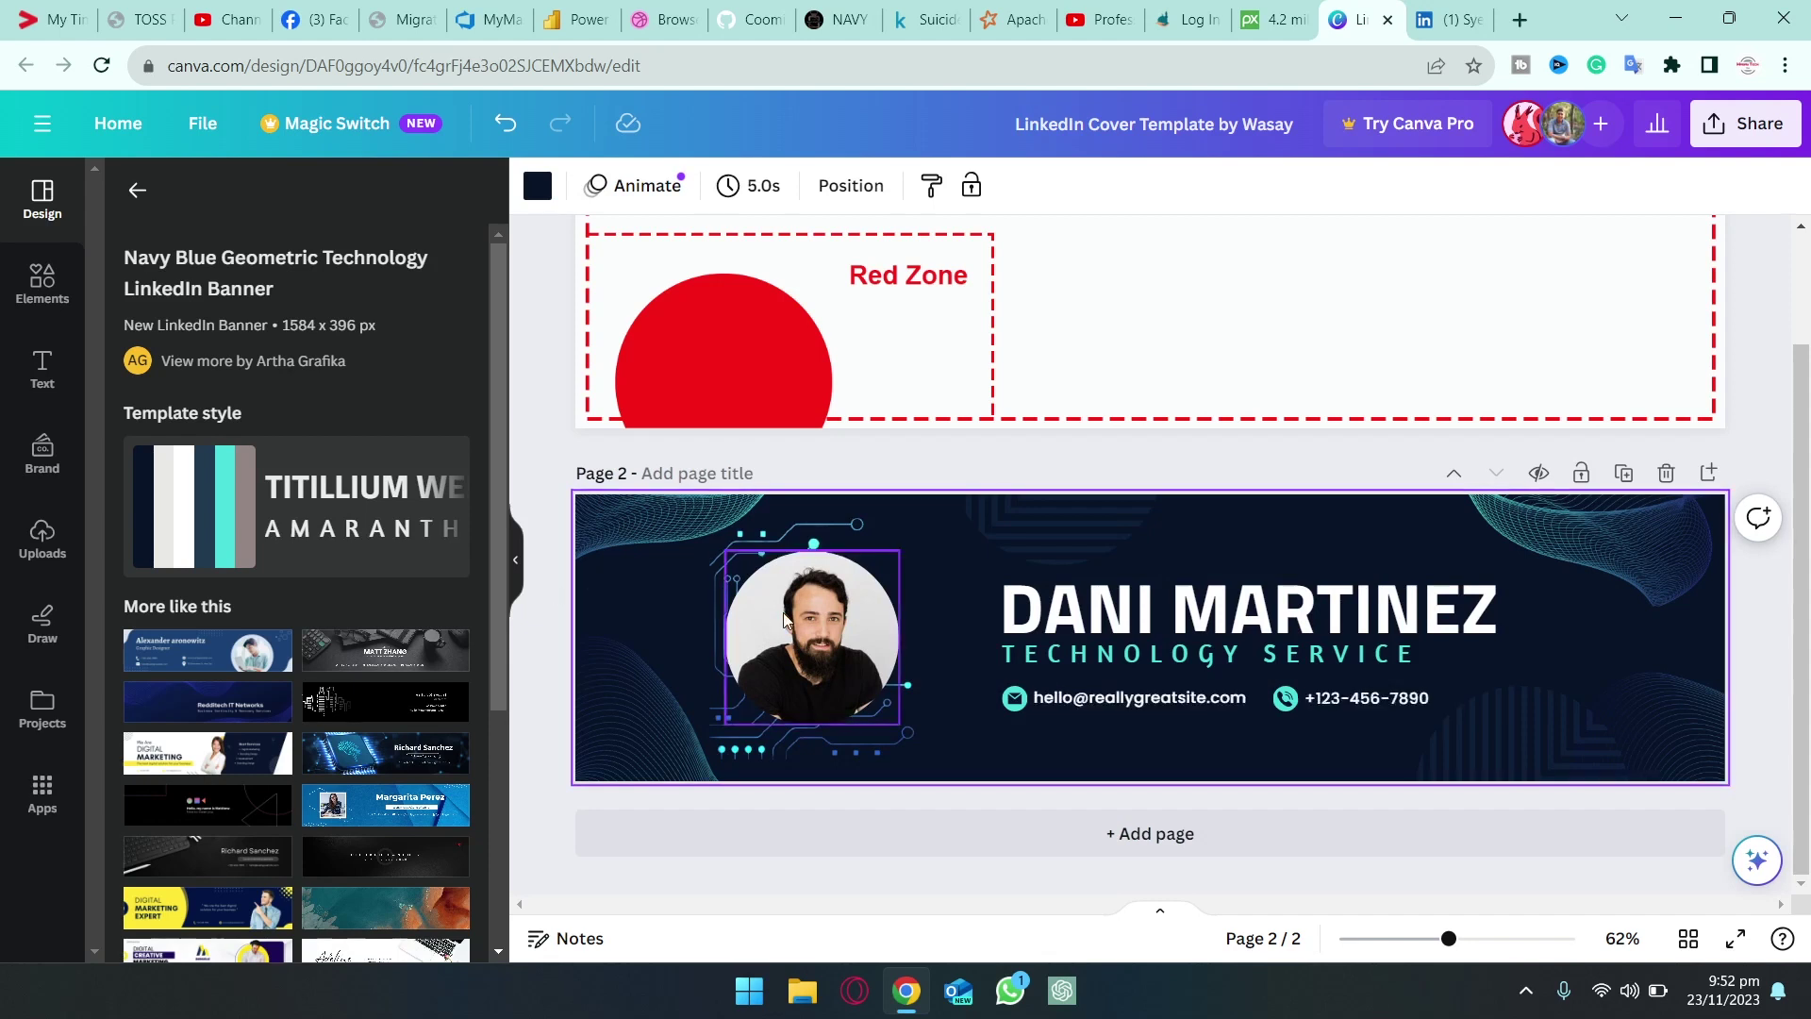
pyautogui.click(784, 618)
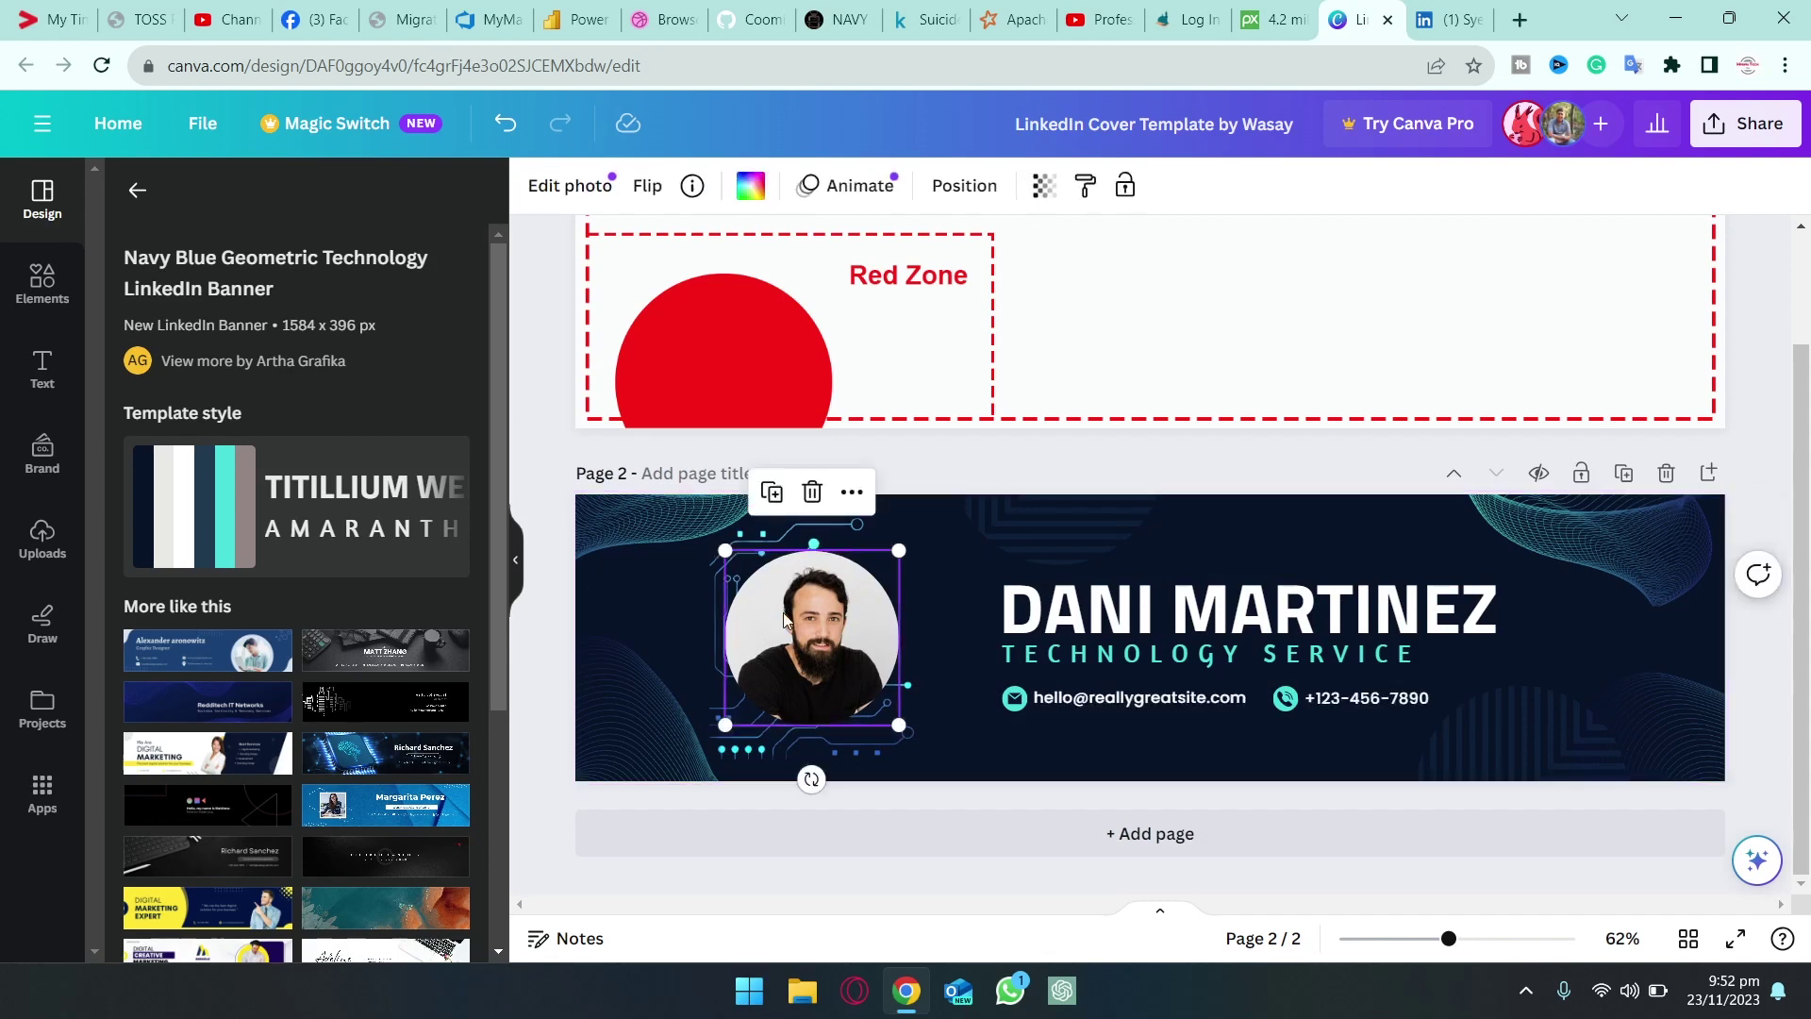
pyautogui.press('Delete')
pyautogui.press('Delete')
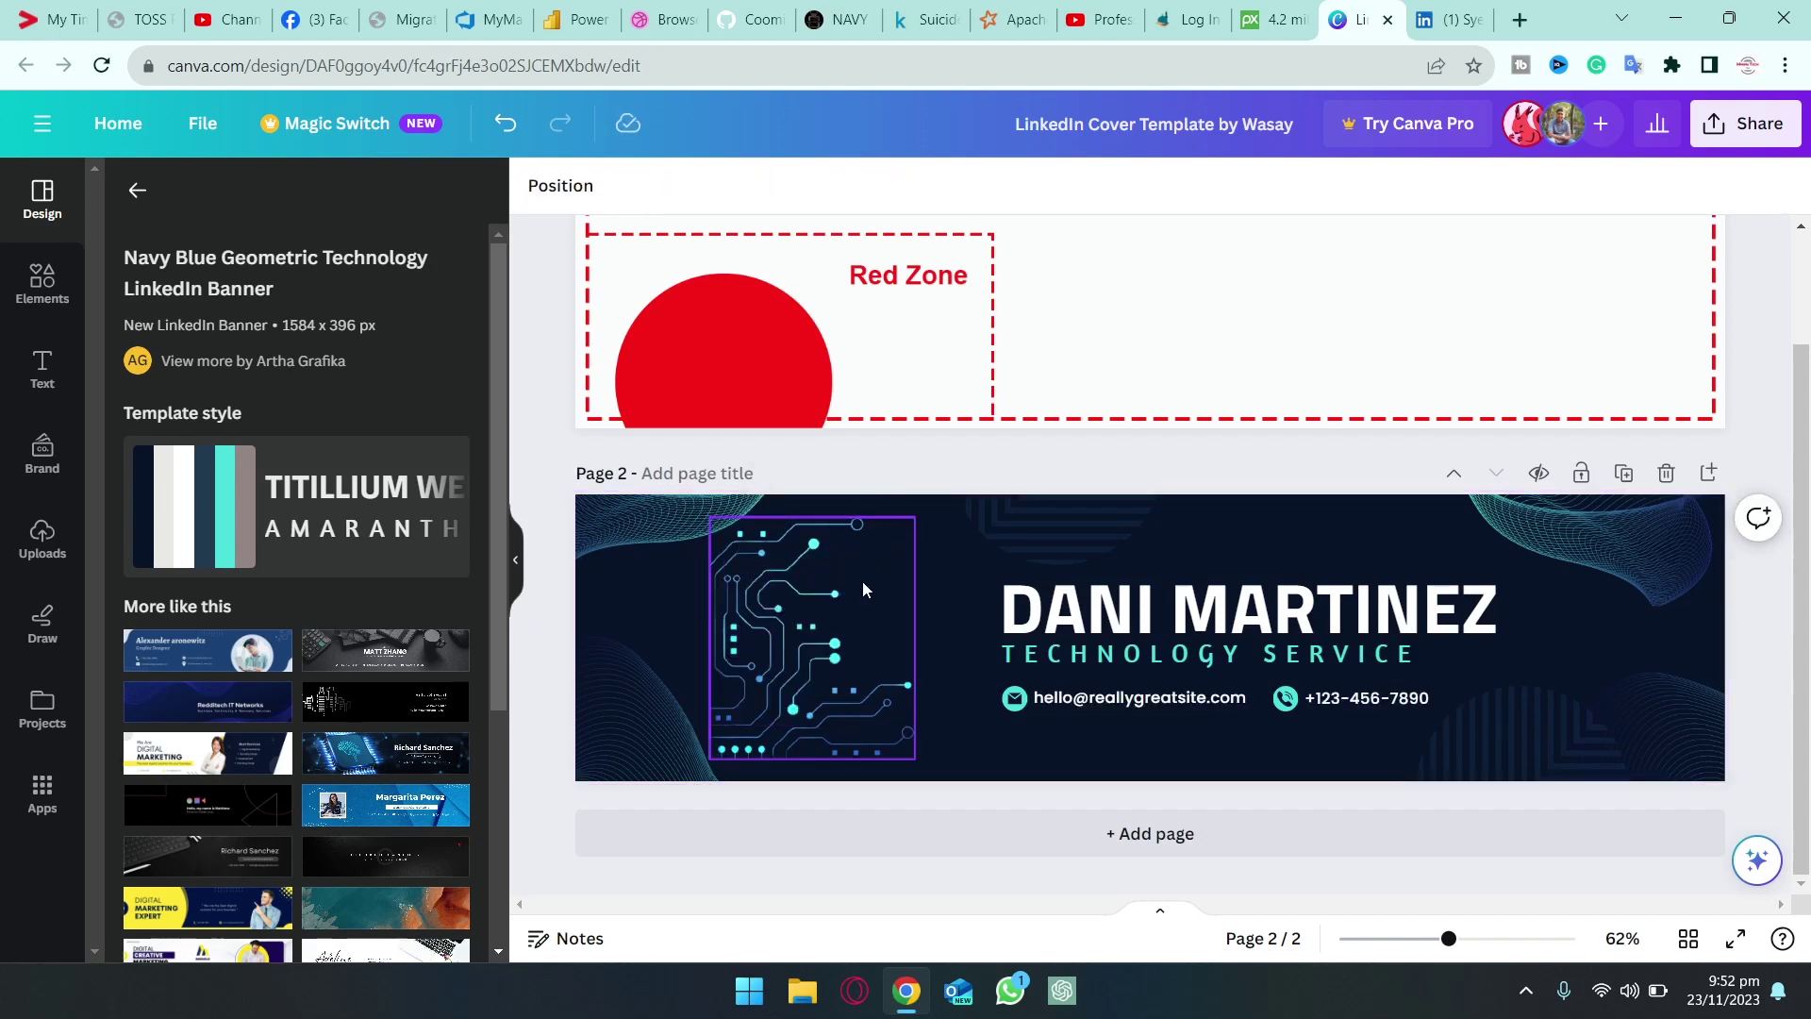
pyautogui.click(783, 617)
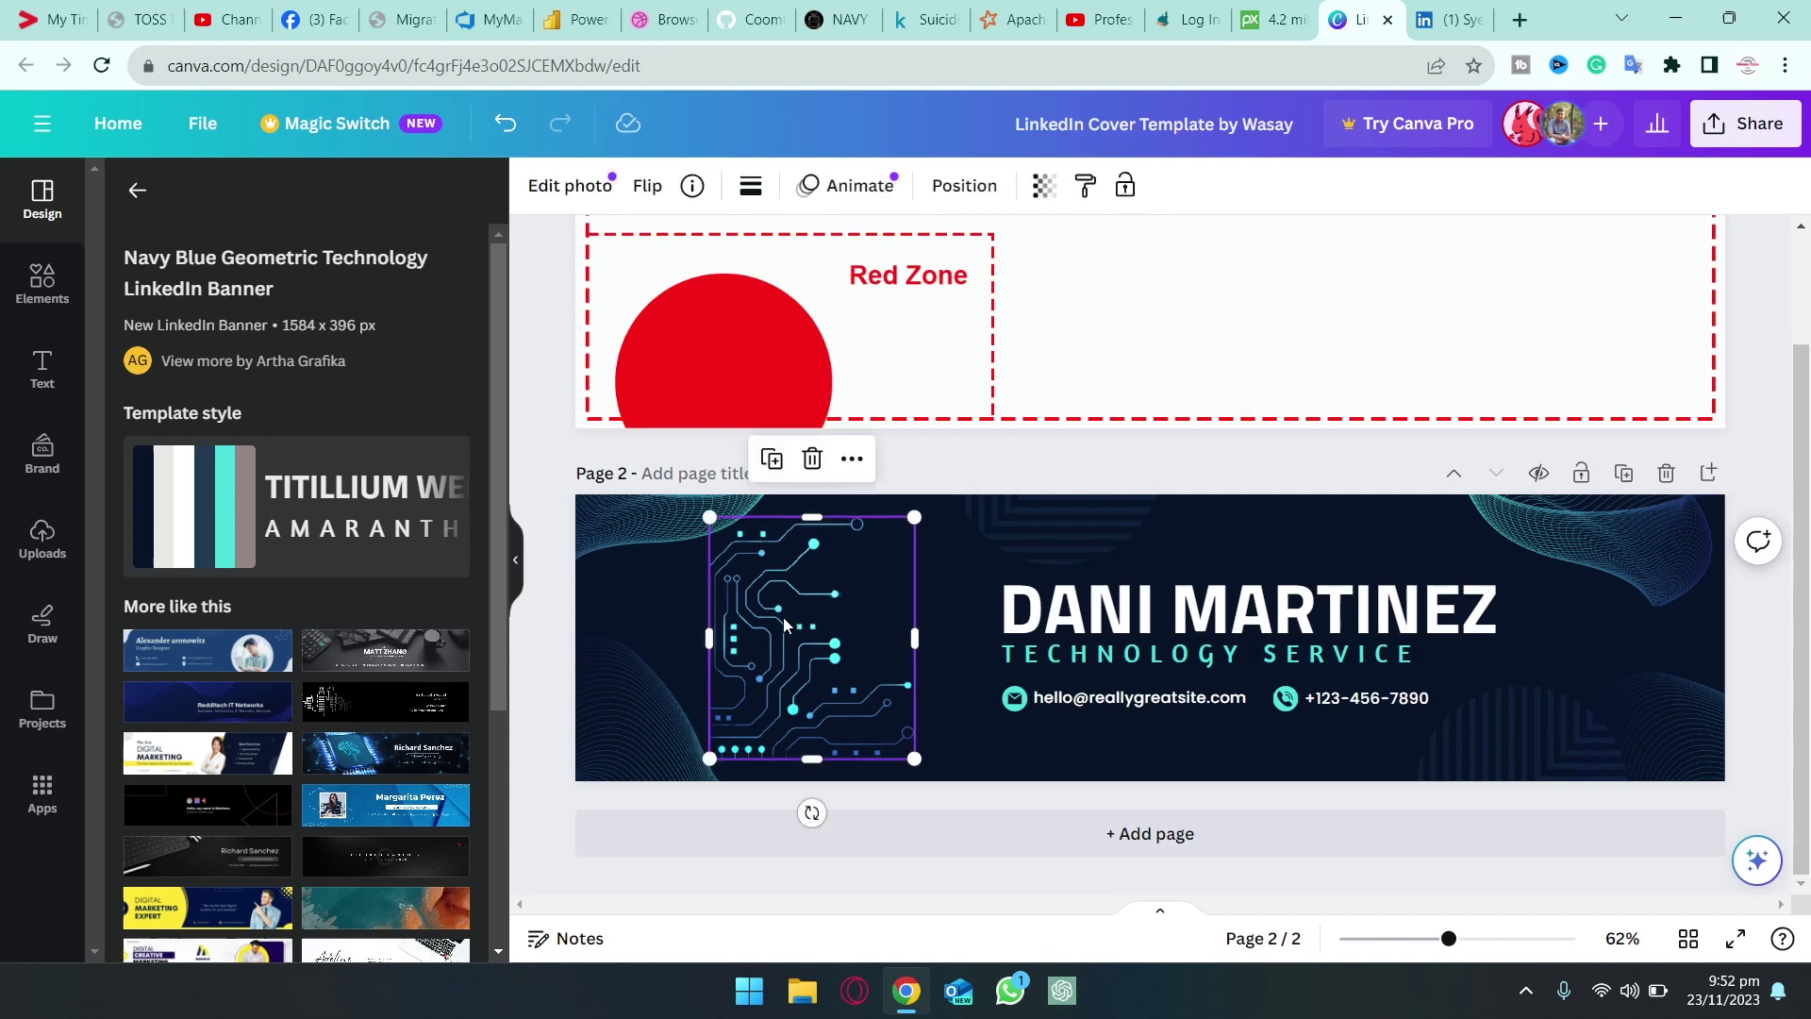
pyautogui.press('Delete')
pyautogui.doubleClick(1092, 609)
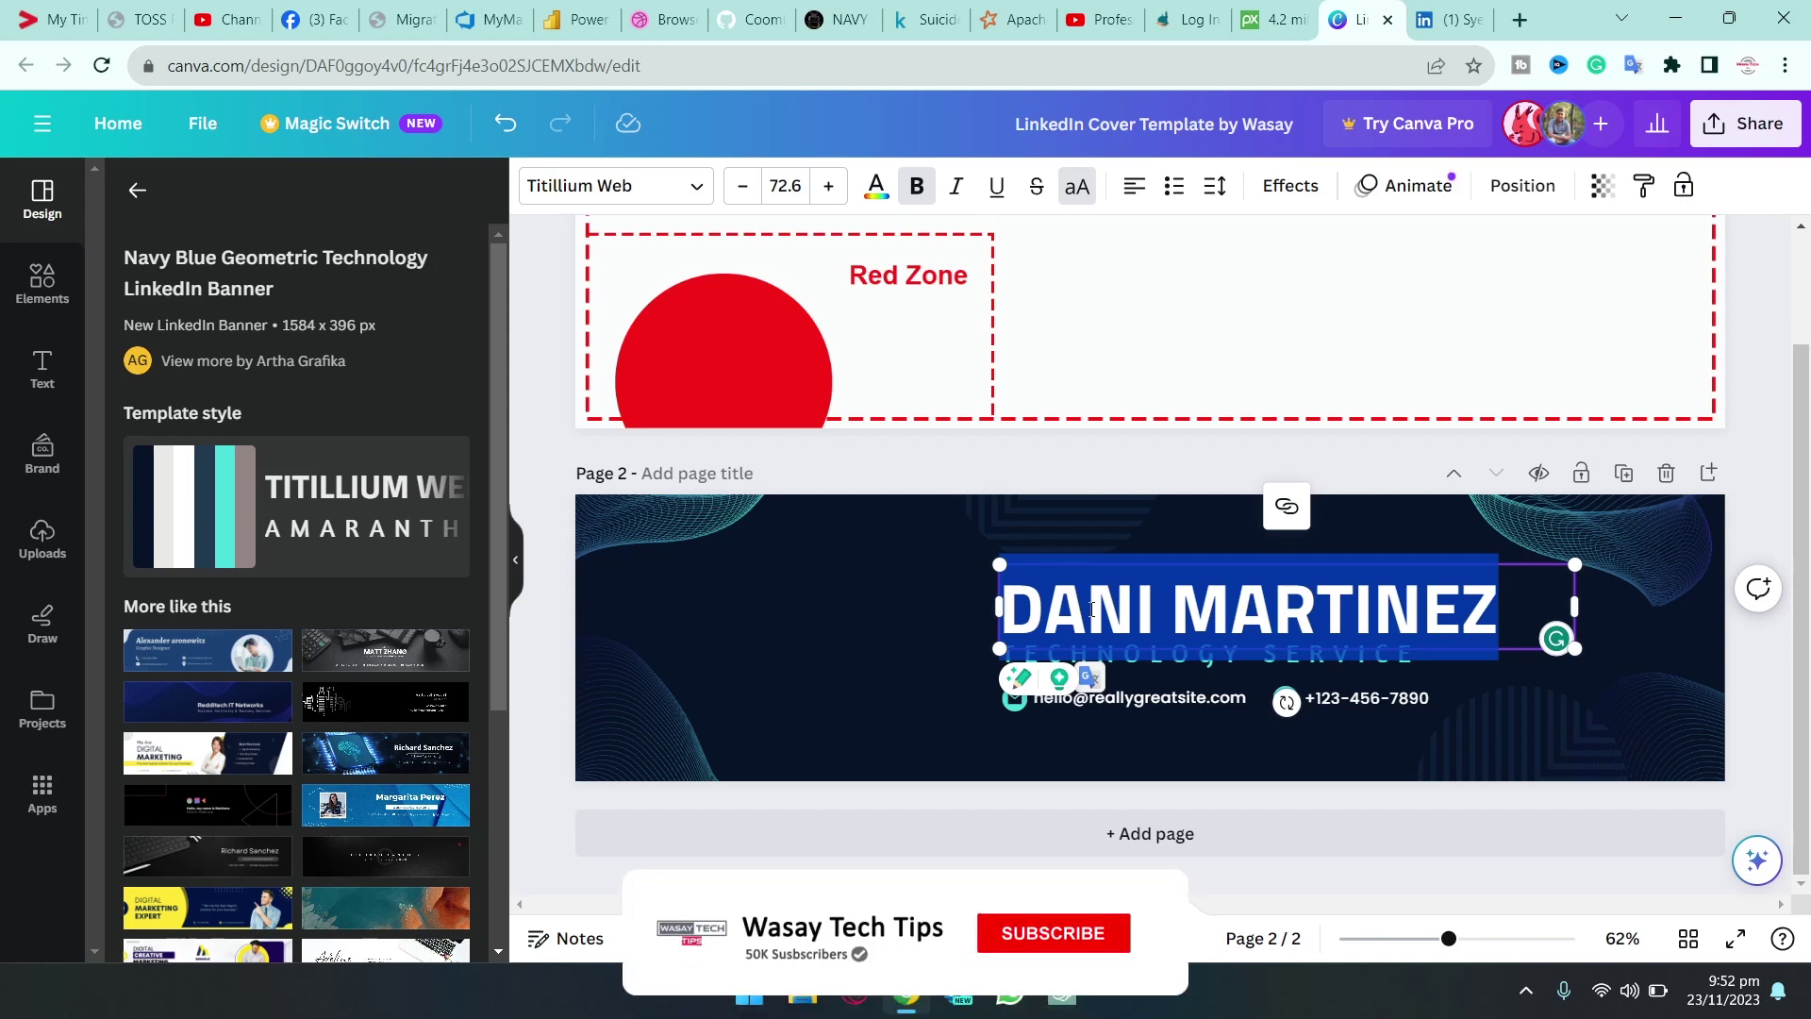
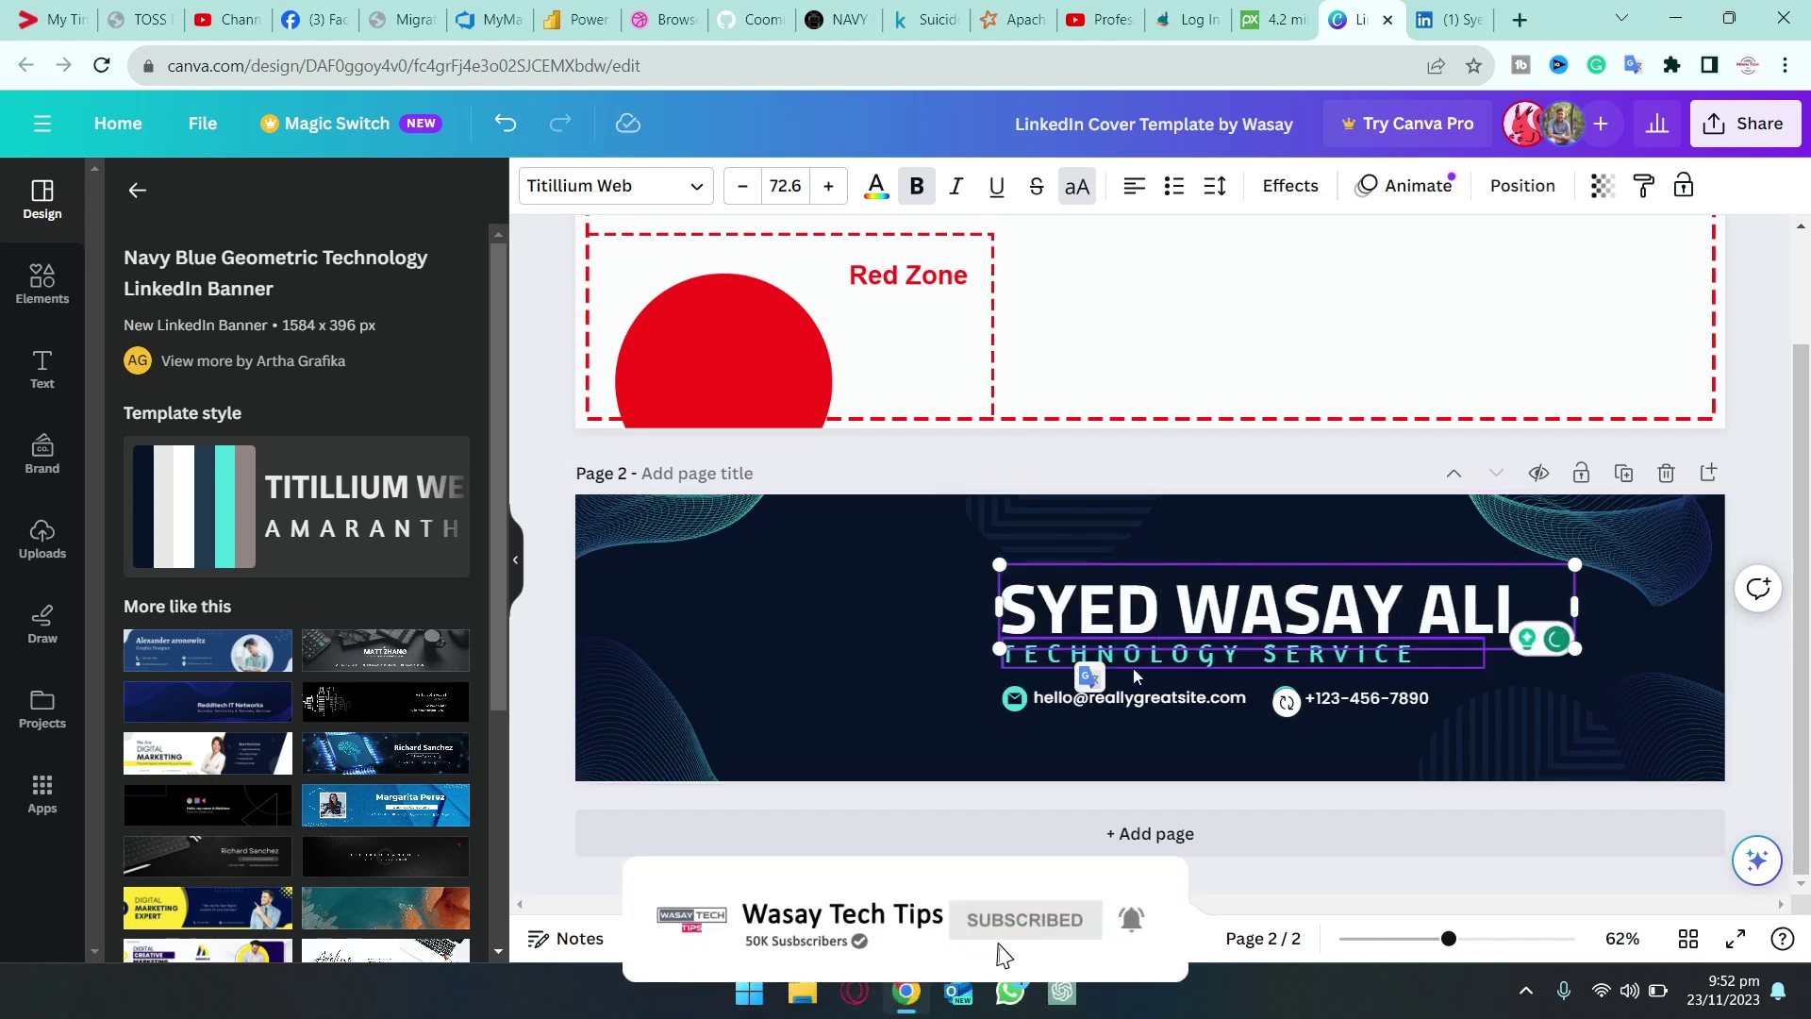
# Replace the sample name heading with the owner's full name
pyautogui.hotkey('ctrl', 'a')
pyautogui.click(823, 643)
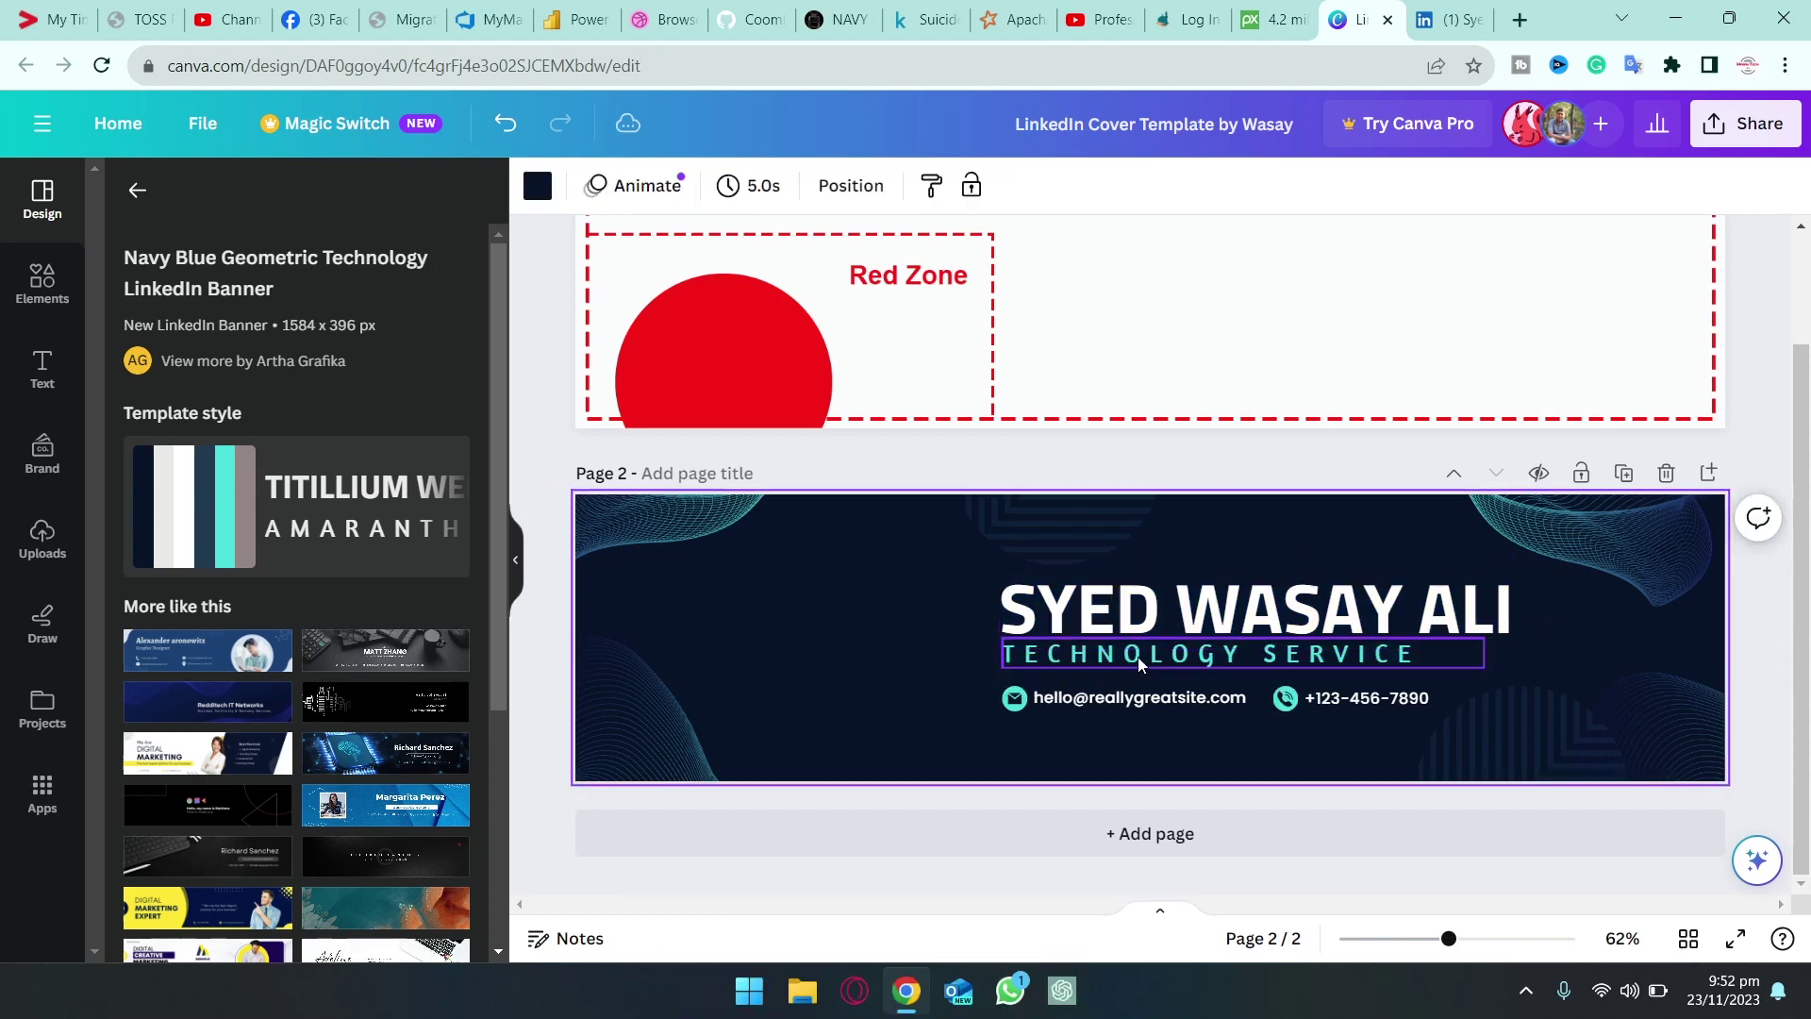
# Change the subtitle to BACKEND DEVELOPER, right-aligned at font size 23.9
pyautogui.doubleClick(1160, 651)
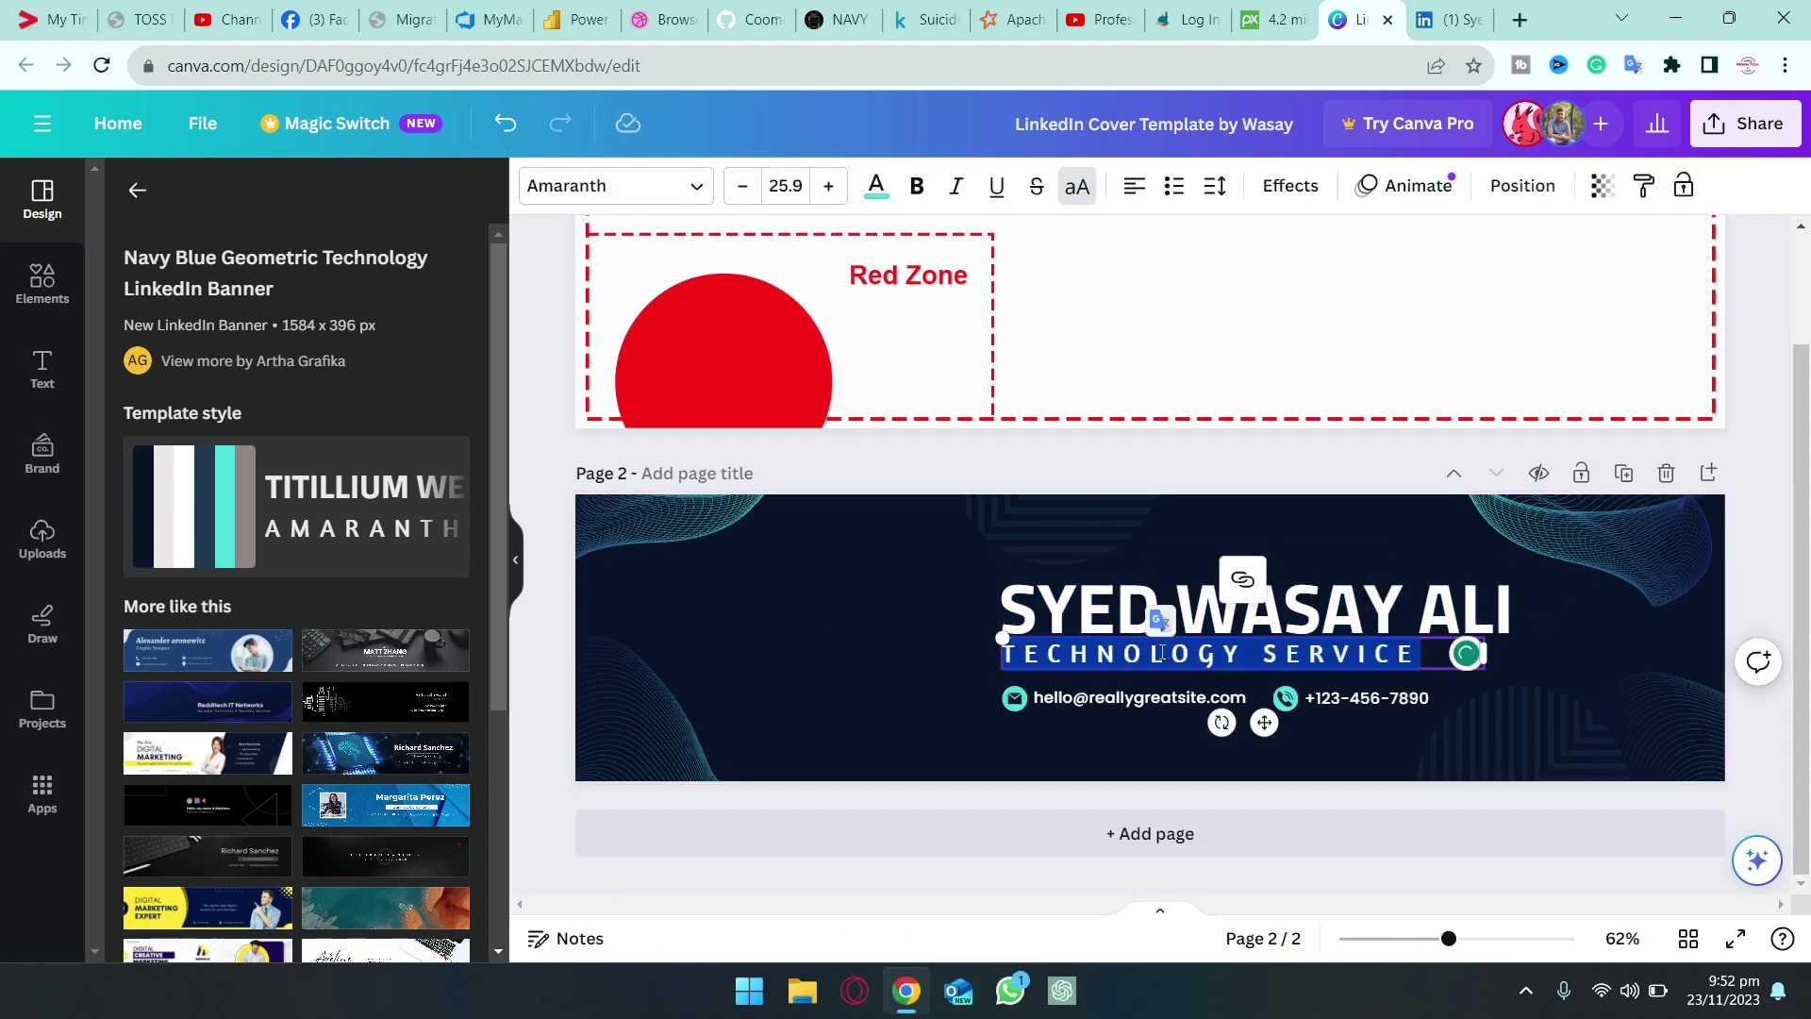
pyautogui.write('BACKEDN')
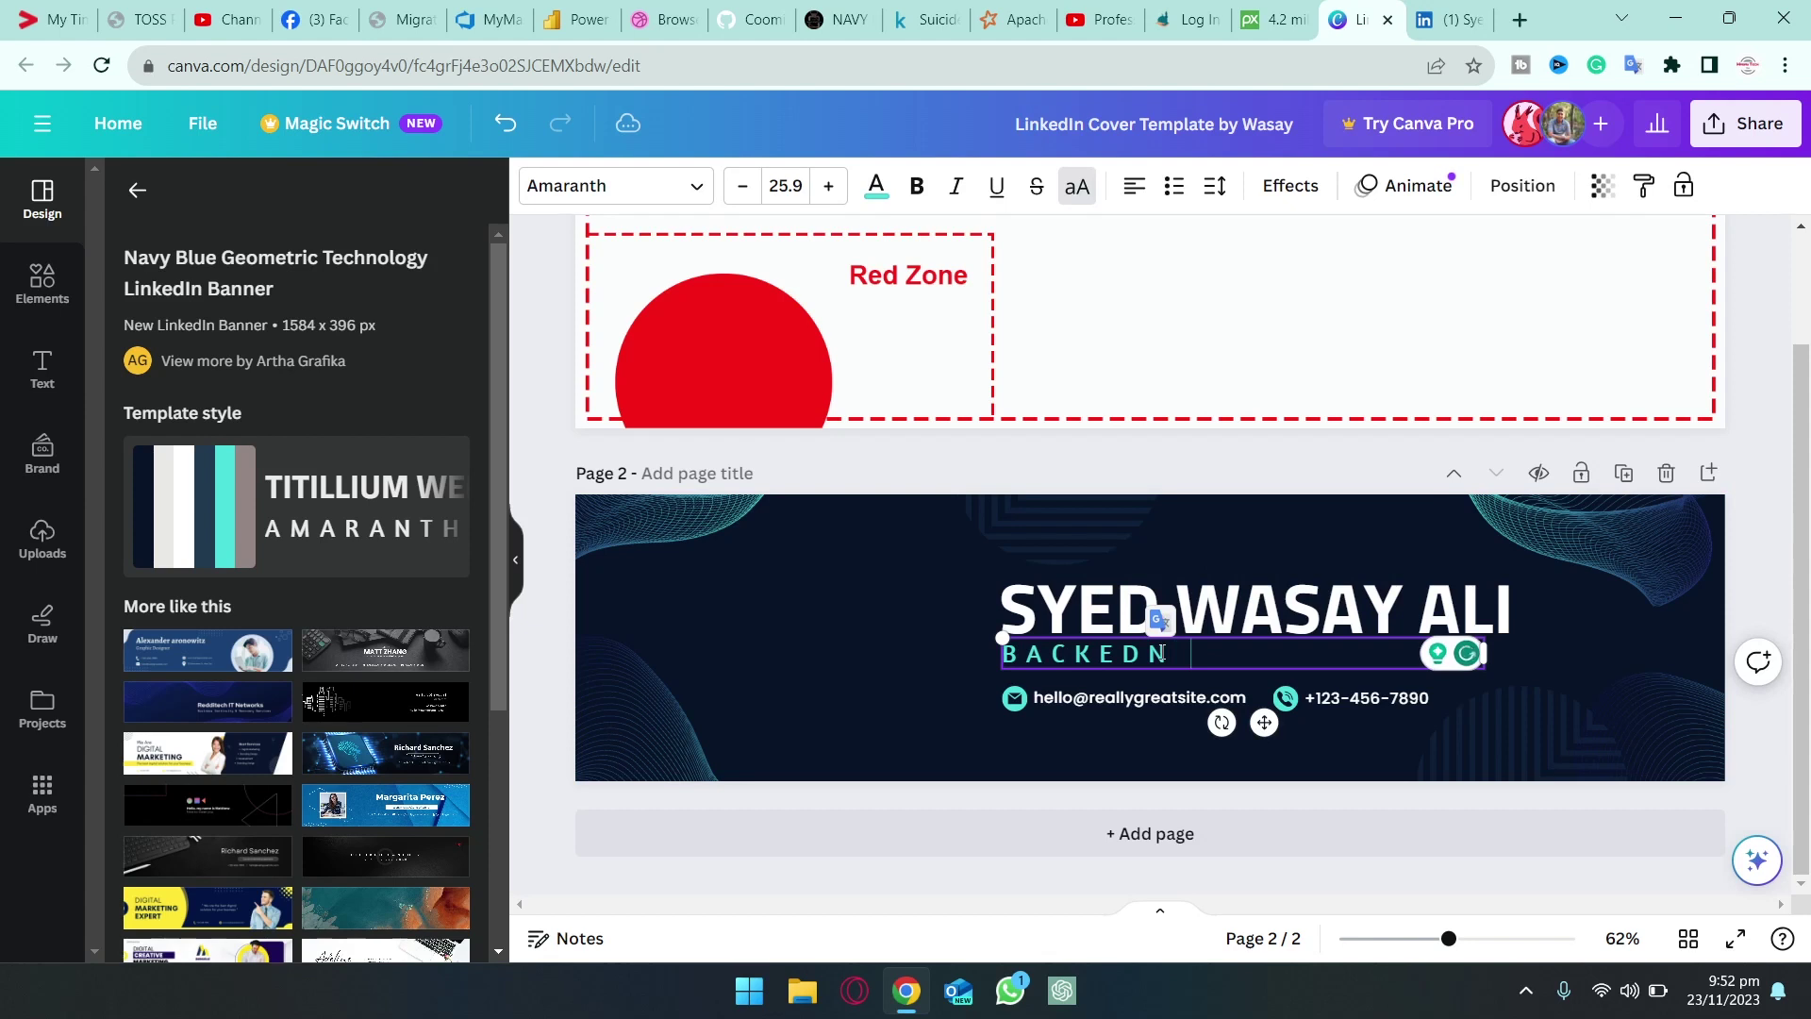
pyautogui.press('BackSpace')
pyautogui.press('BackSpace')
pyautogui.write('ND')
pyautogui.write('DEVELOPER')
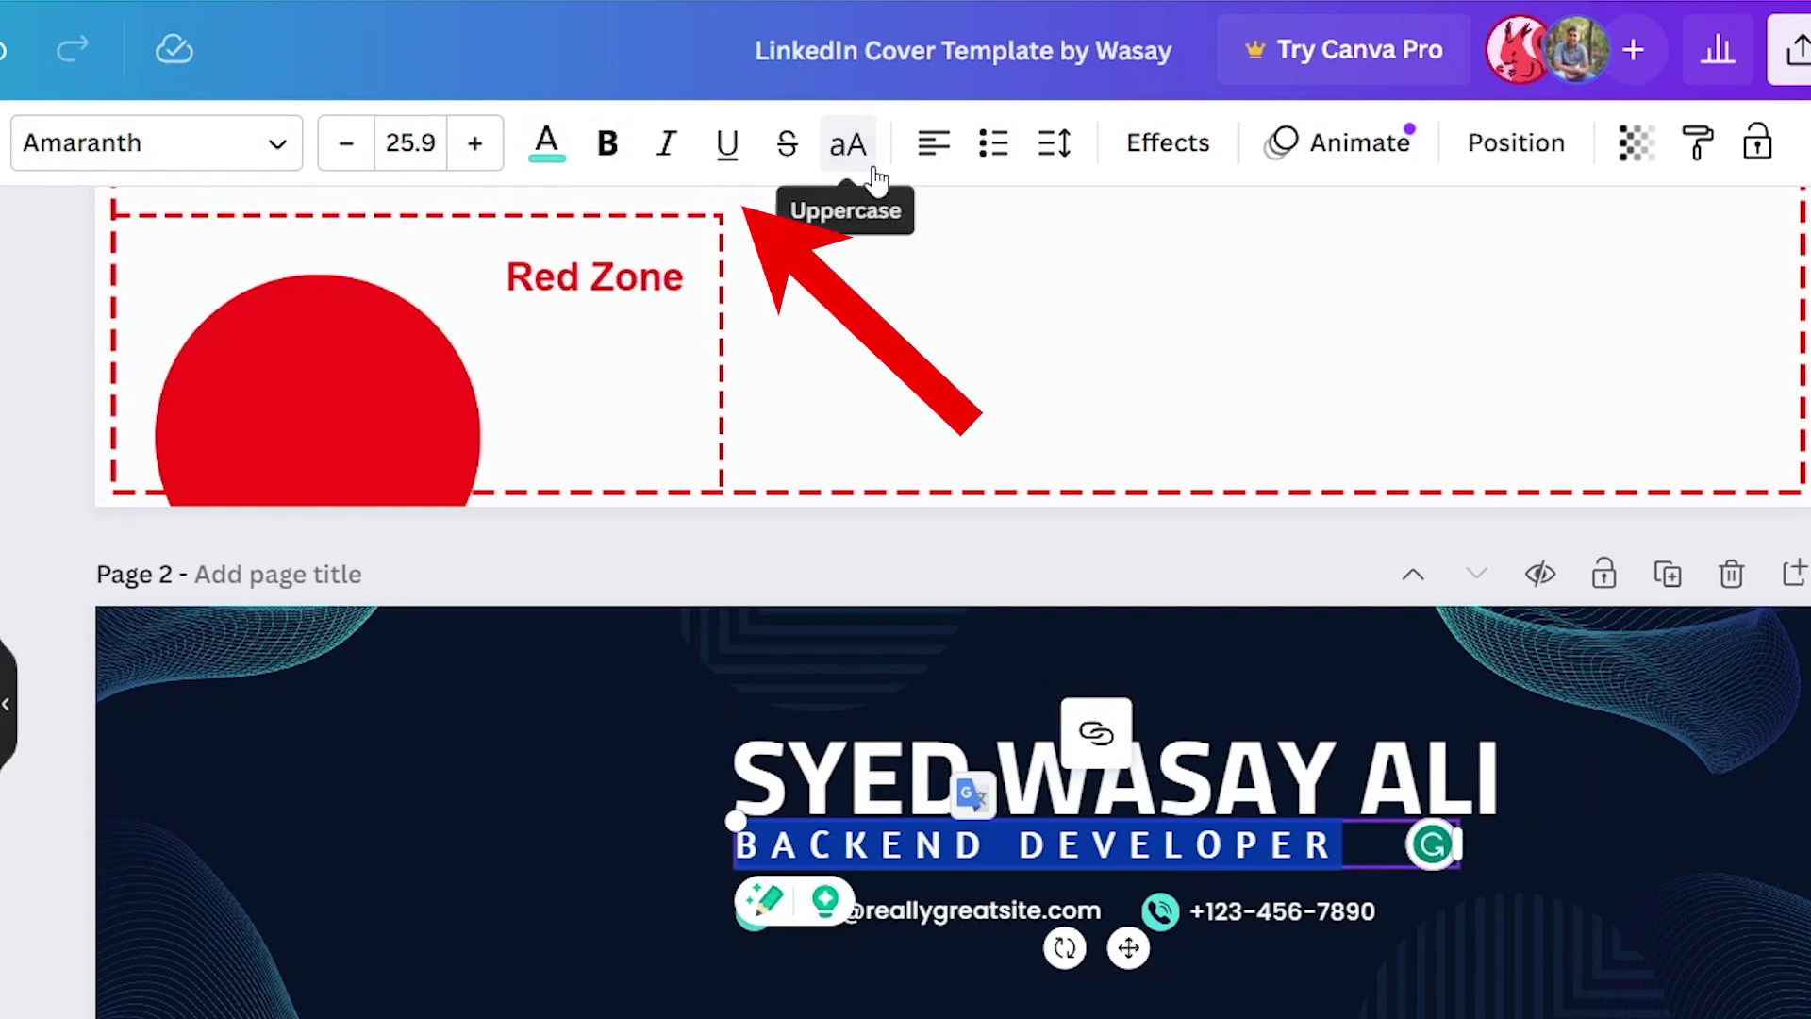
pyautogui.click(939, 148)
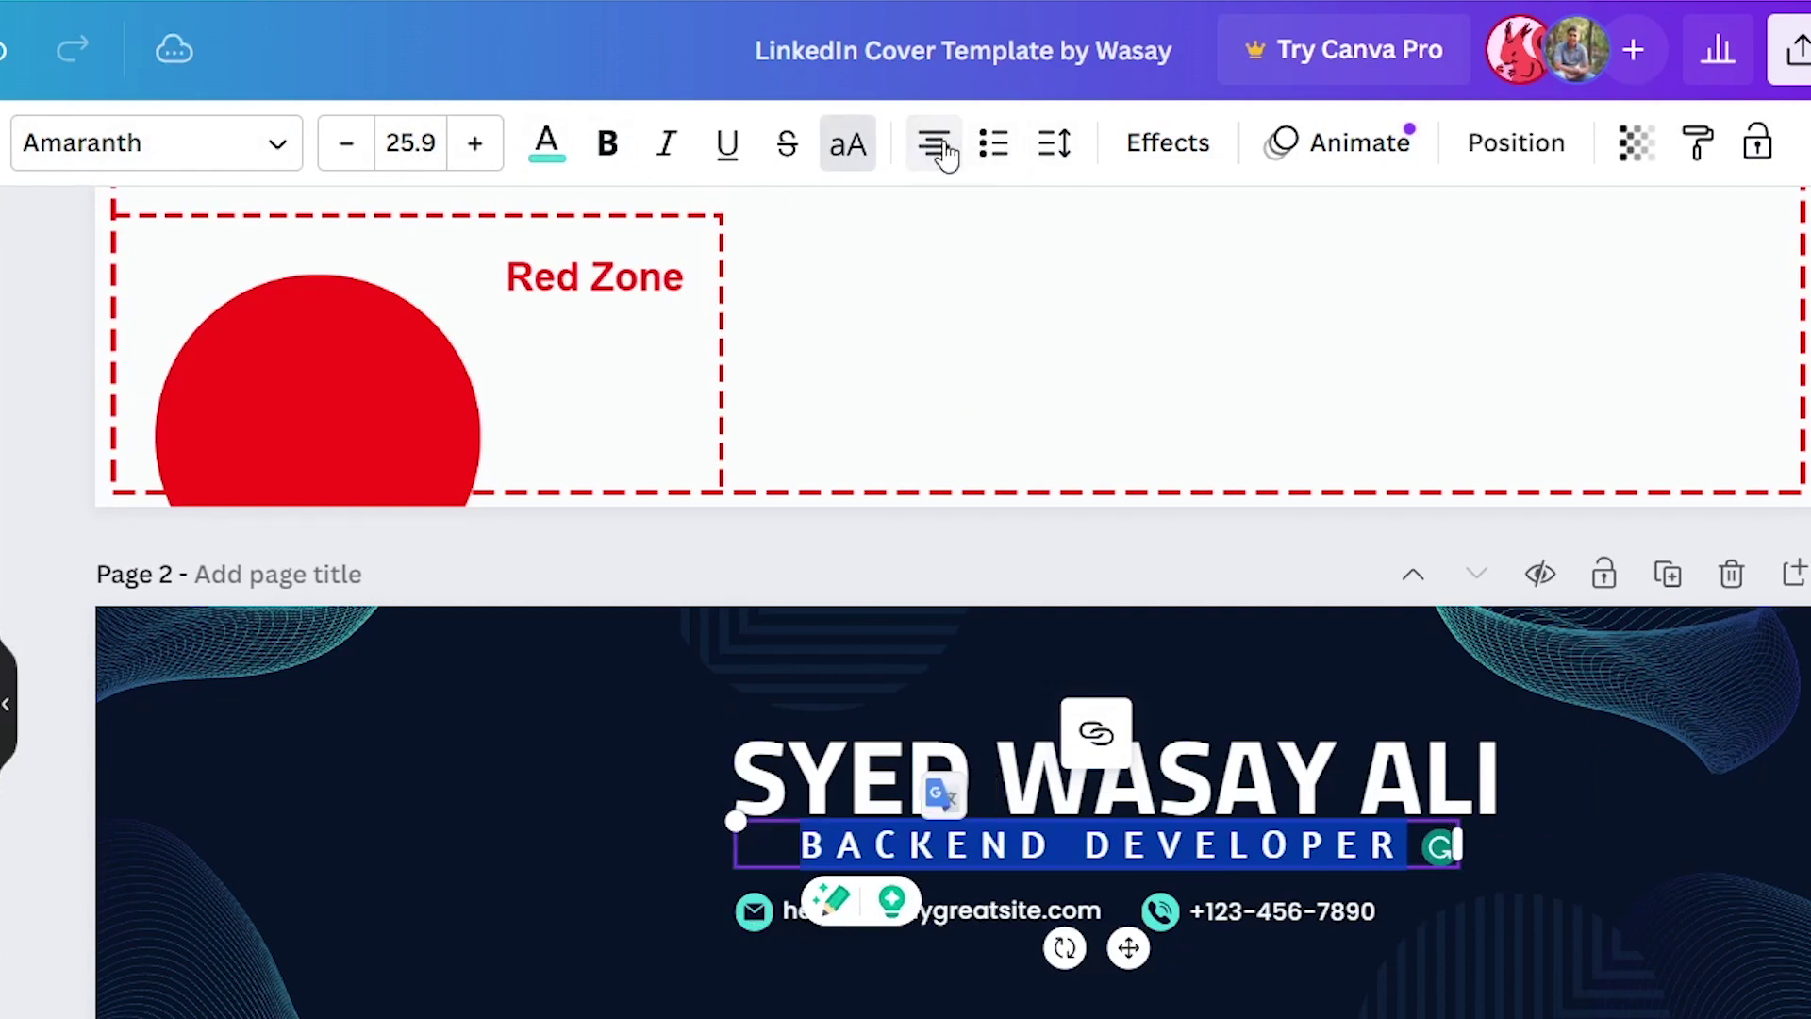
pyautogui.click(938, 148)
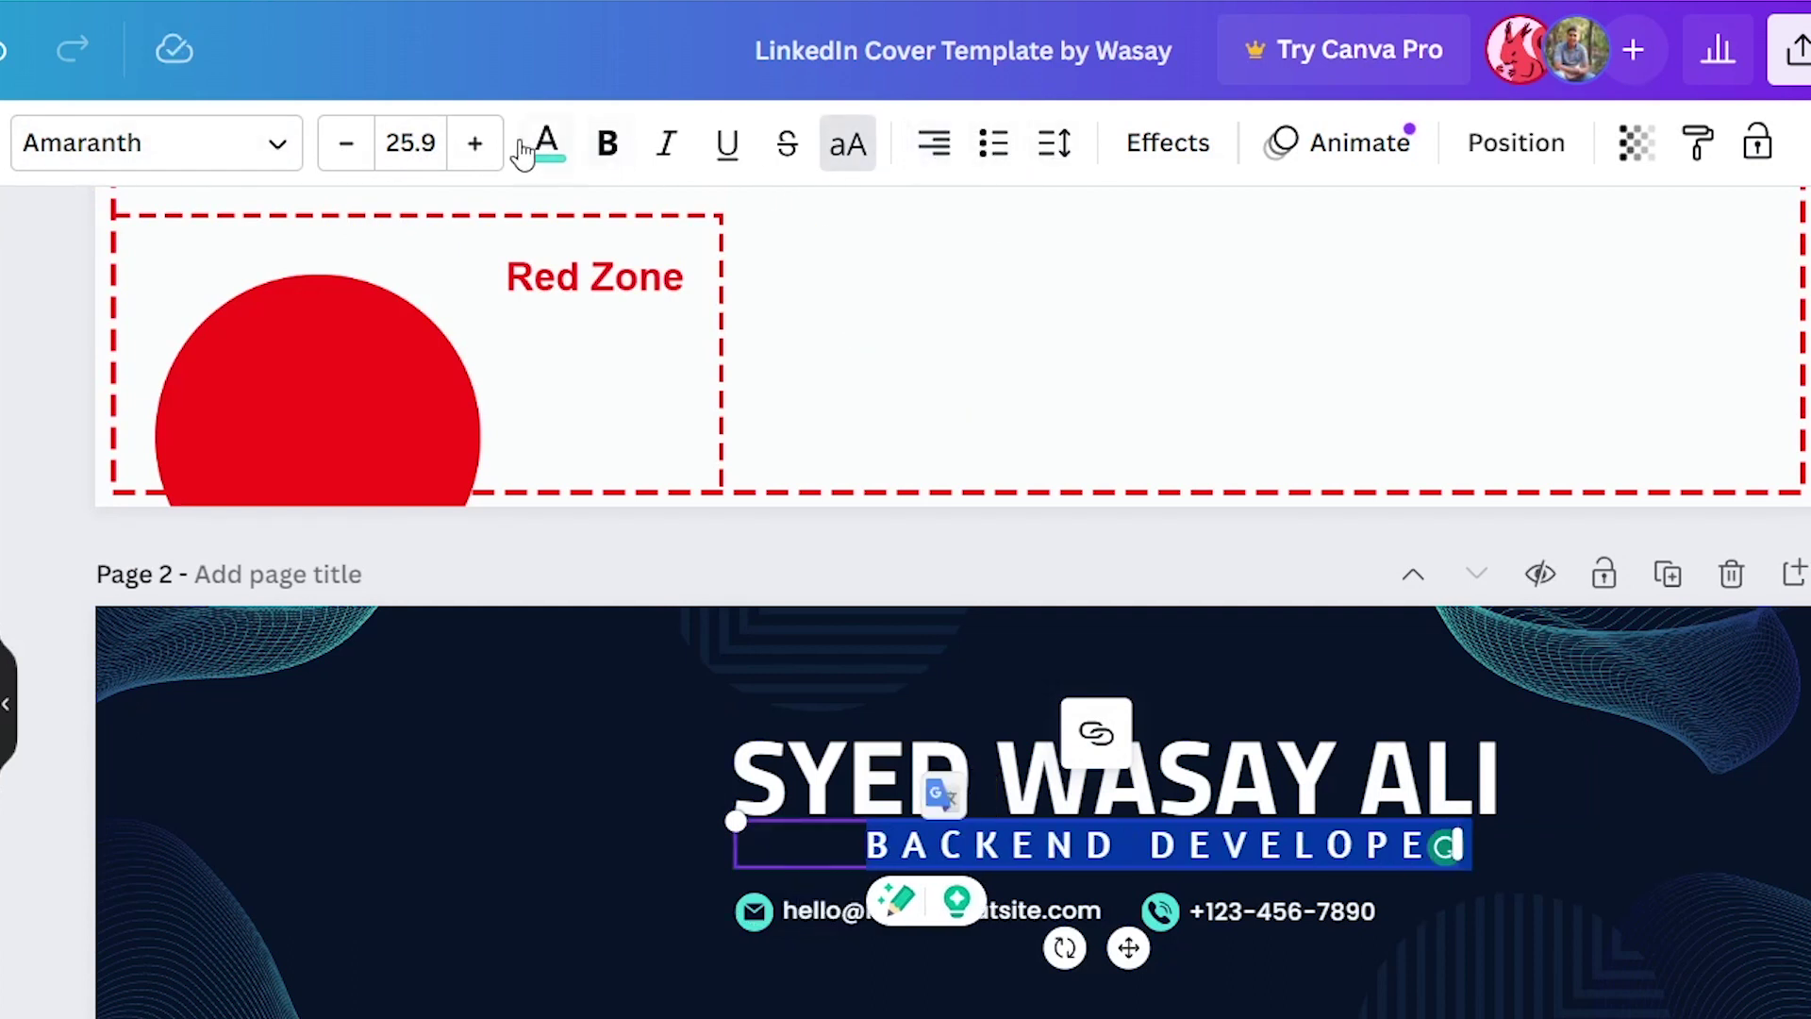
pyautogui.click(346, 162)
pyautogui.click(347, 163)
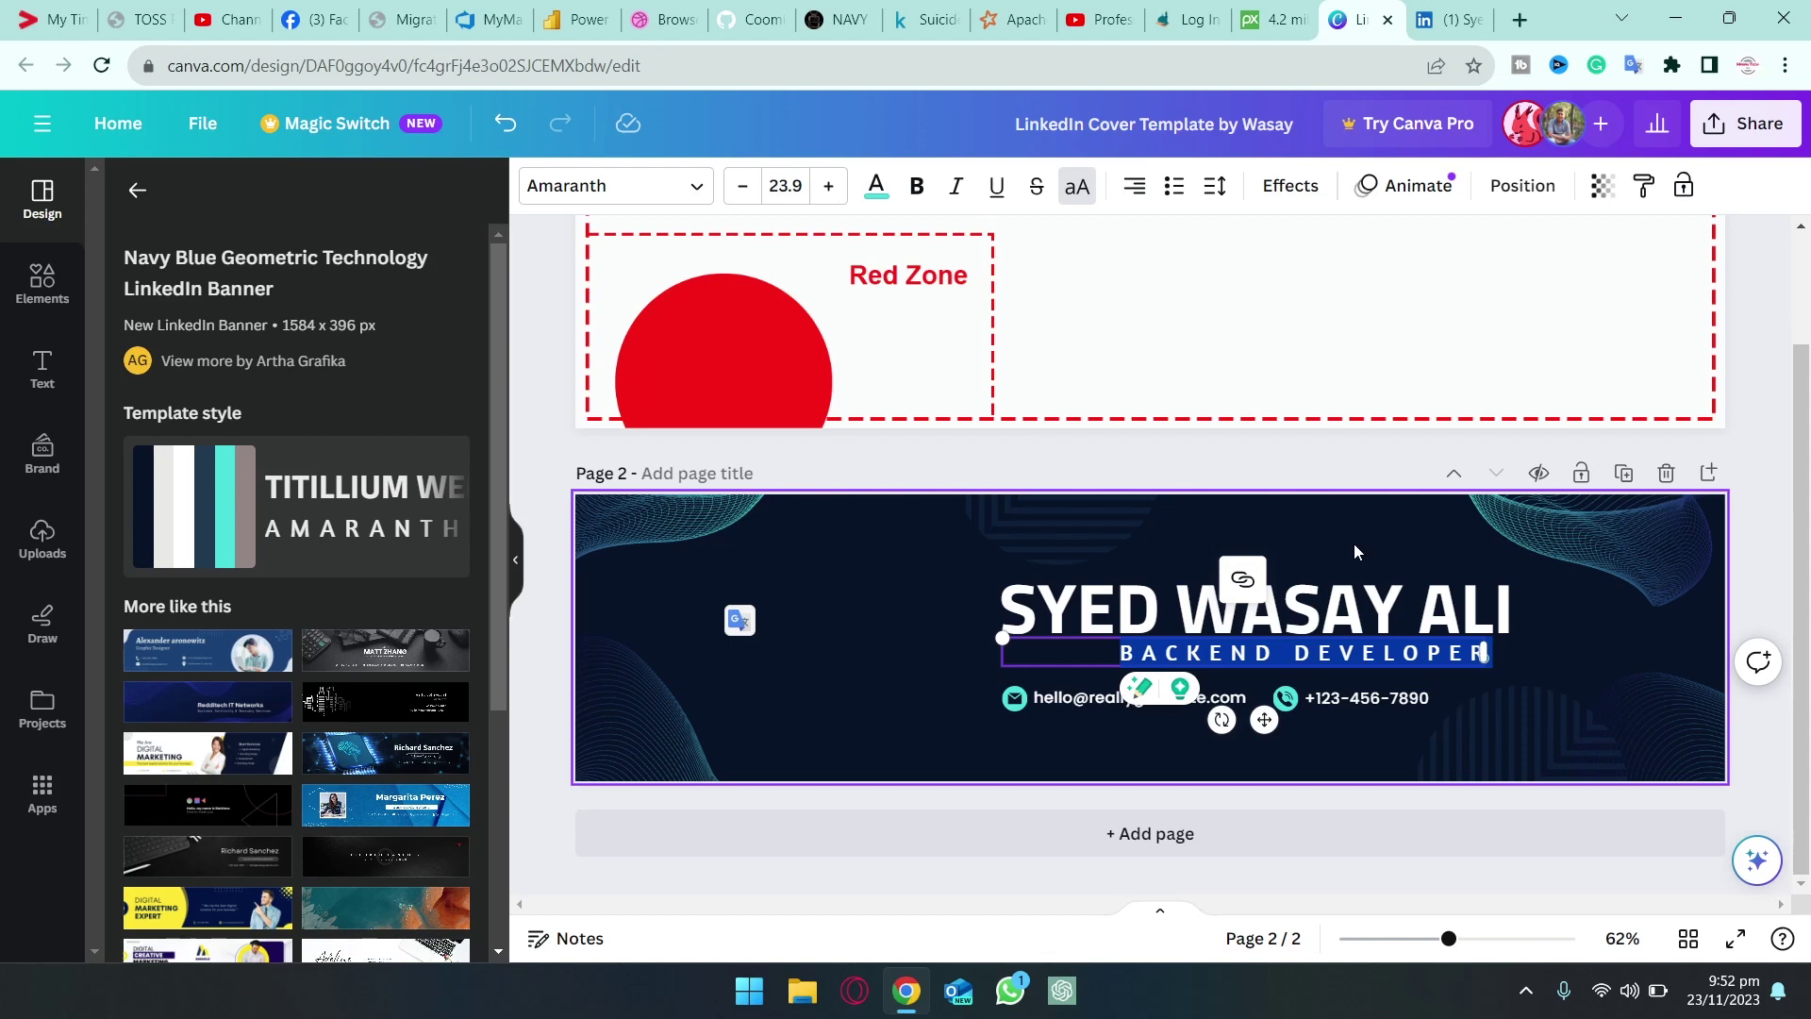
# Move the name and subtitle to the banner's top-right
pyautogui.click(1334, 630)
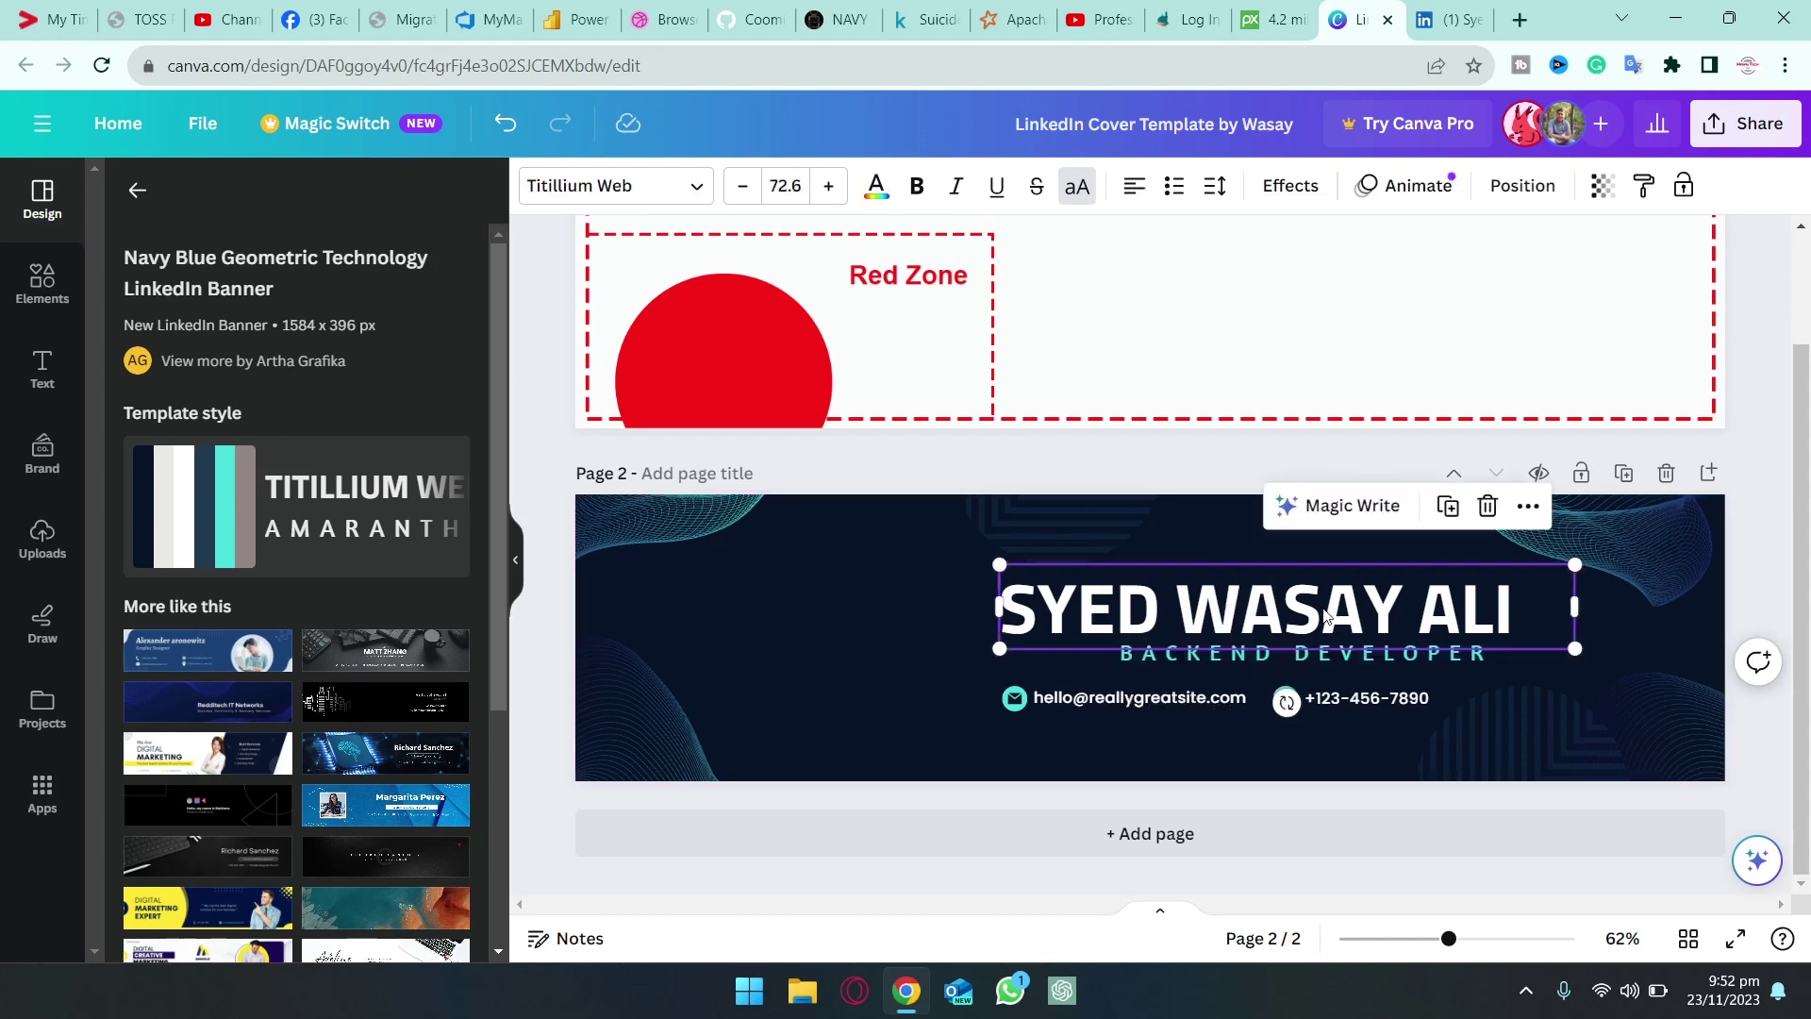
pyautogui.keyDown('shift'); pyautogui.click(1282, 651); pyautogui.keyUp('shift')
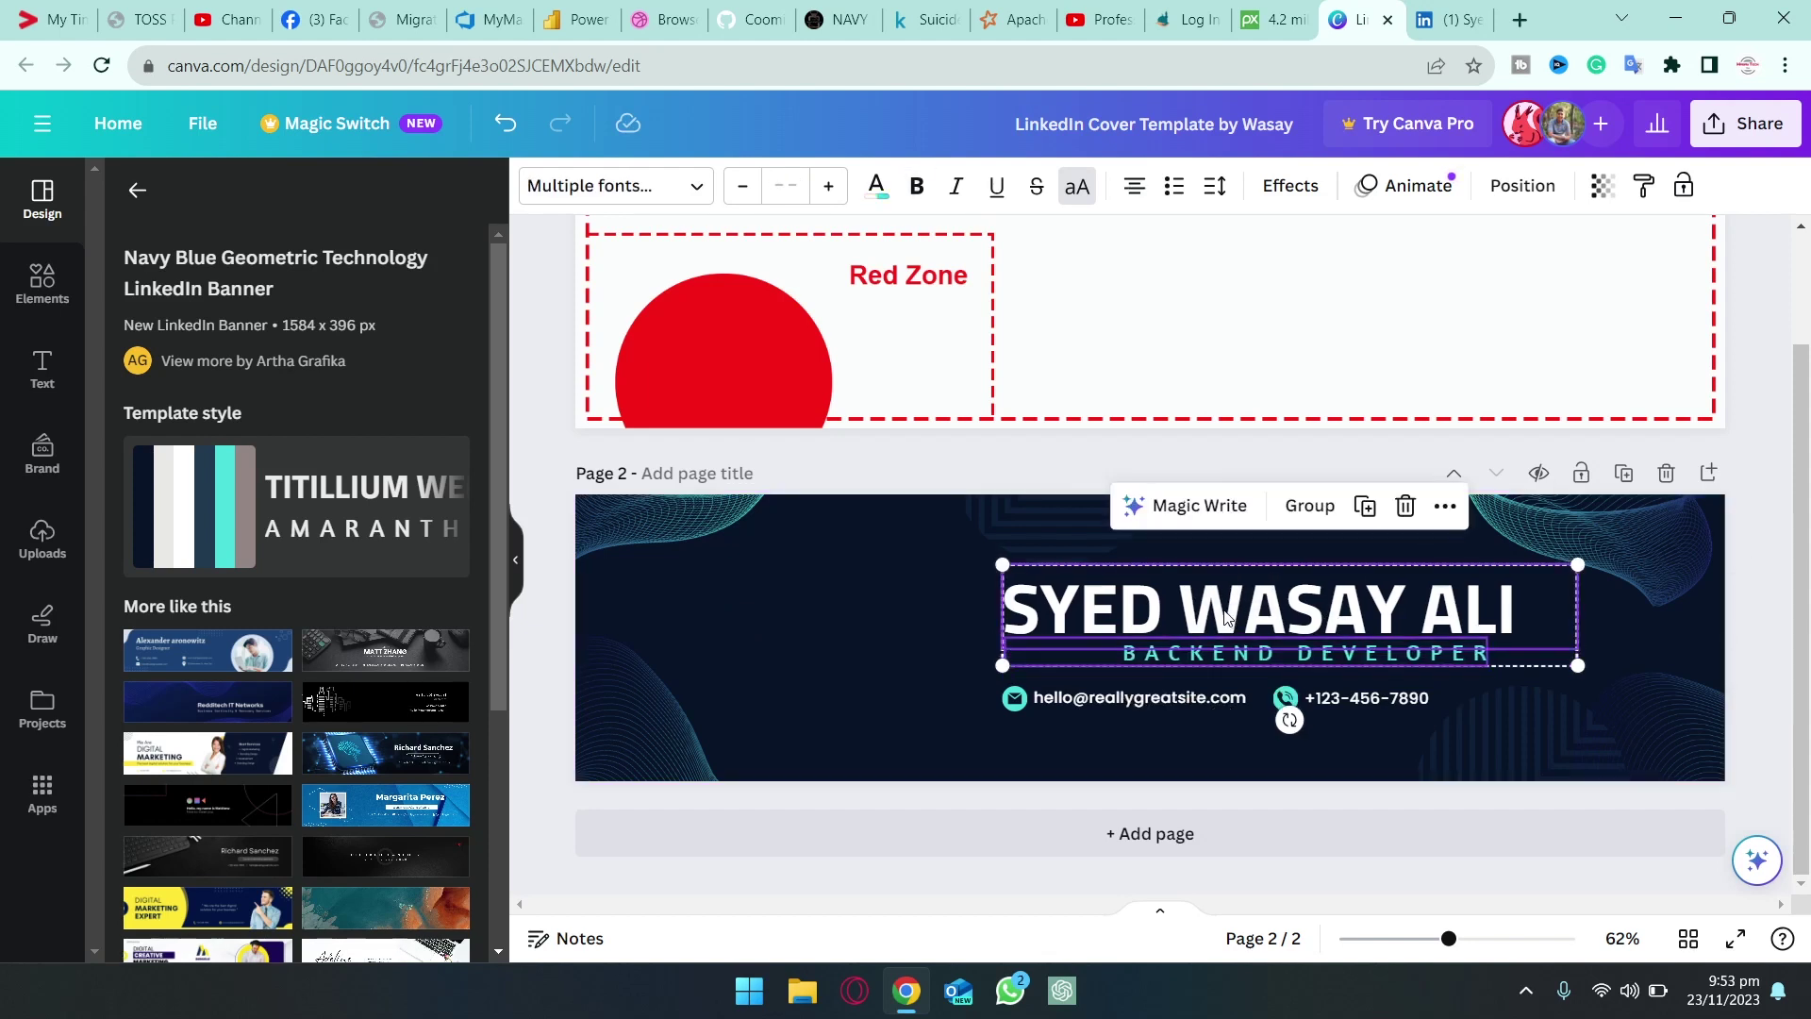
pyautogui.moveTo(1226, 618); pyautogui.dragTo(1498, 590)
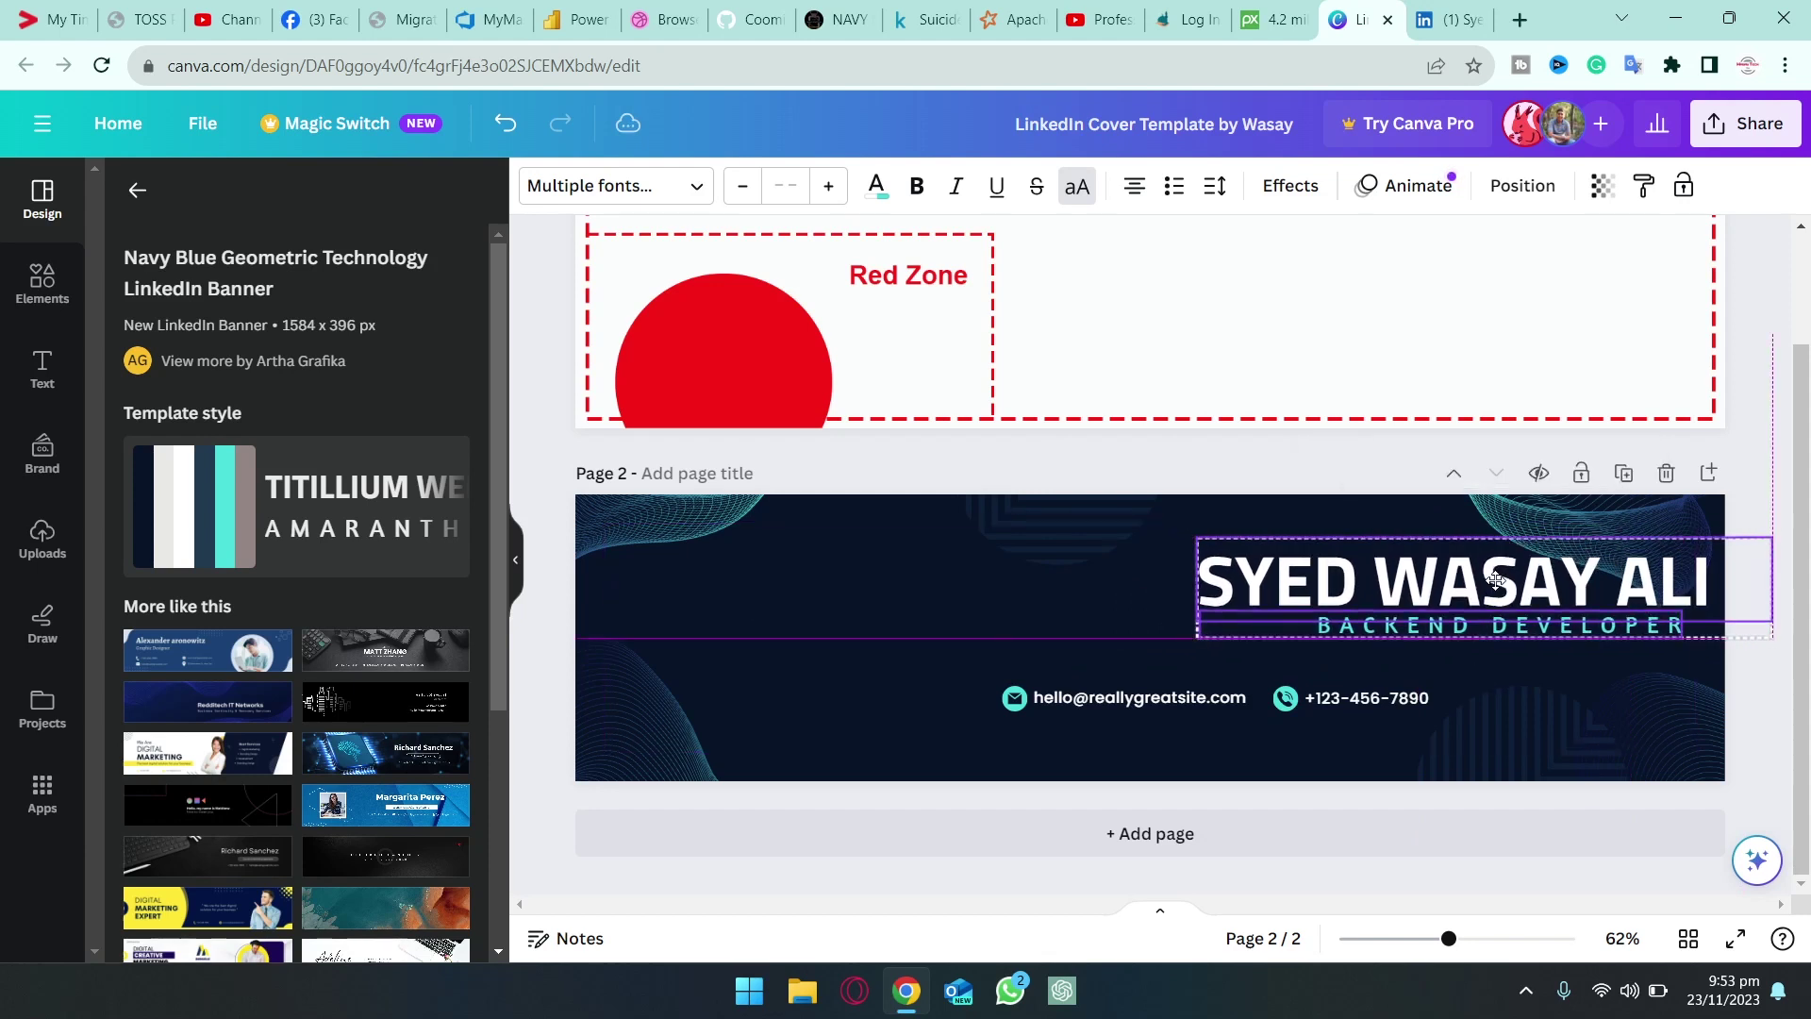
pyautogui.click(1734, 660)
pyautogui.moveTo(1615, 630); pyautogui.dragTo(1638, 630)
# Delete the phone-number text and its phone icon
pyautogui.click(1349, 697)
pyautogui.press('Delete')
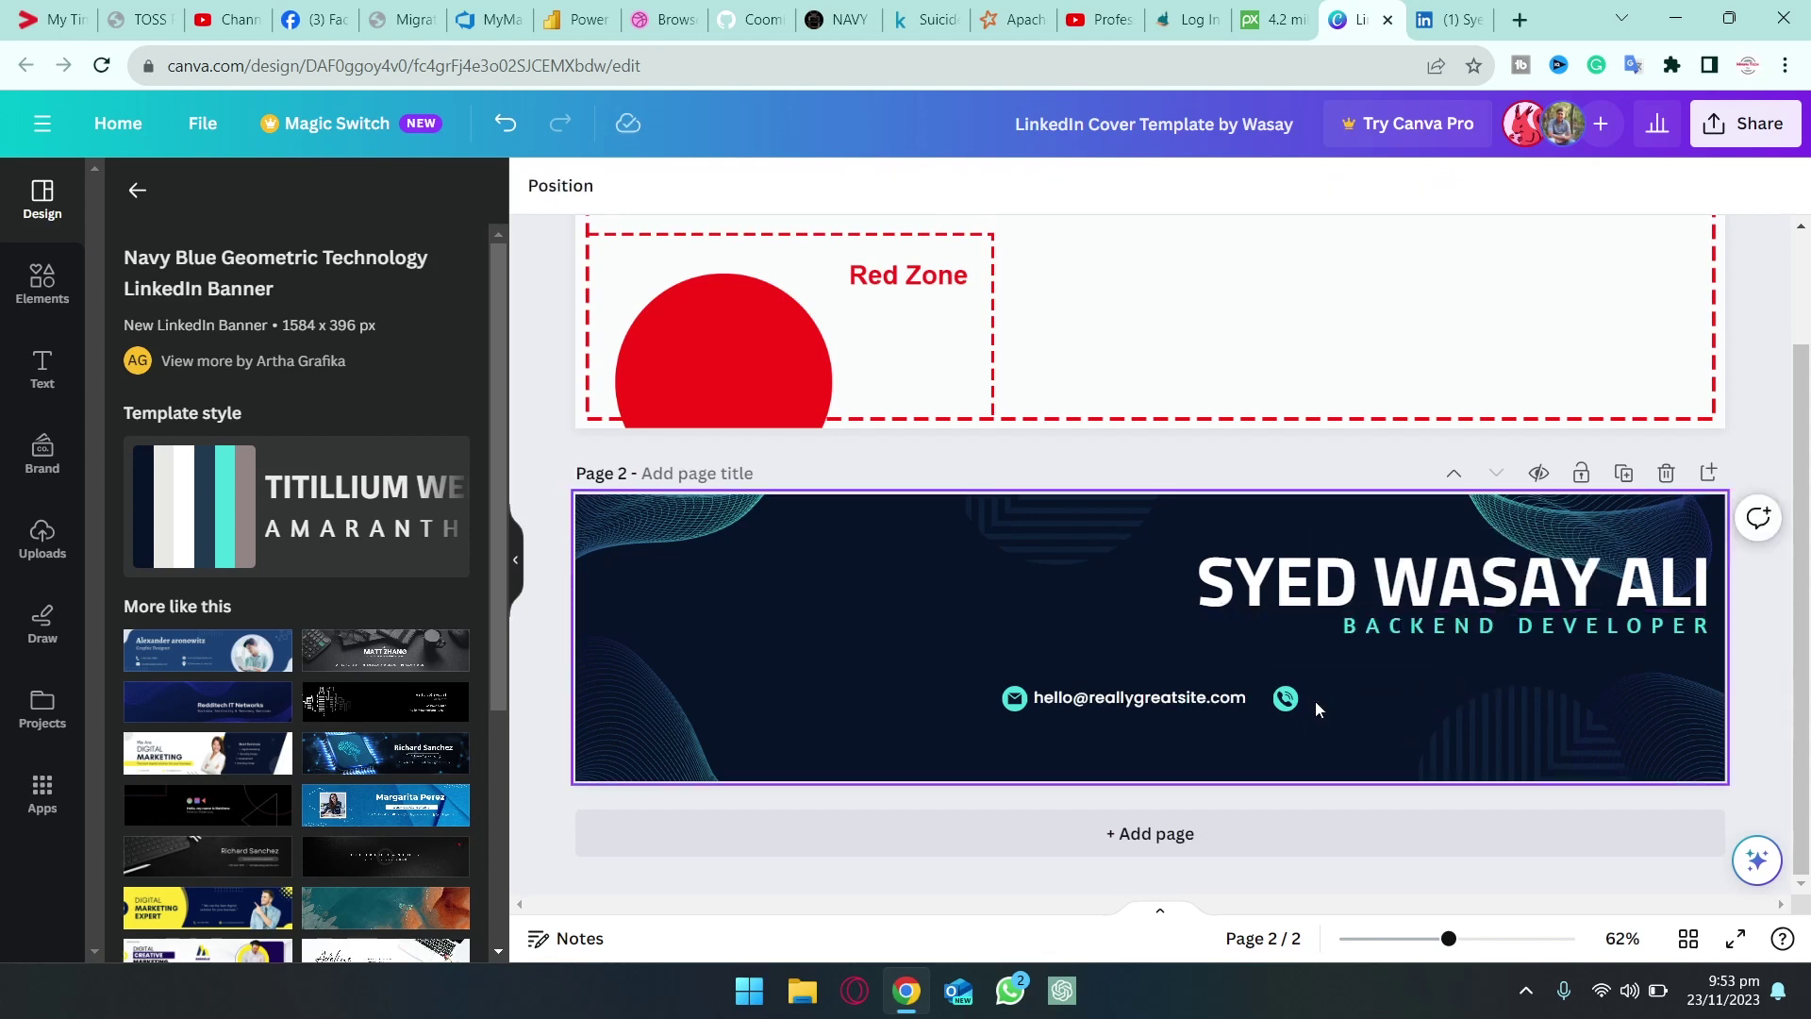
pyautogui.click(1293, 703)
pyautogui.press('Delete')
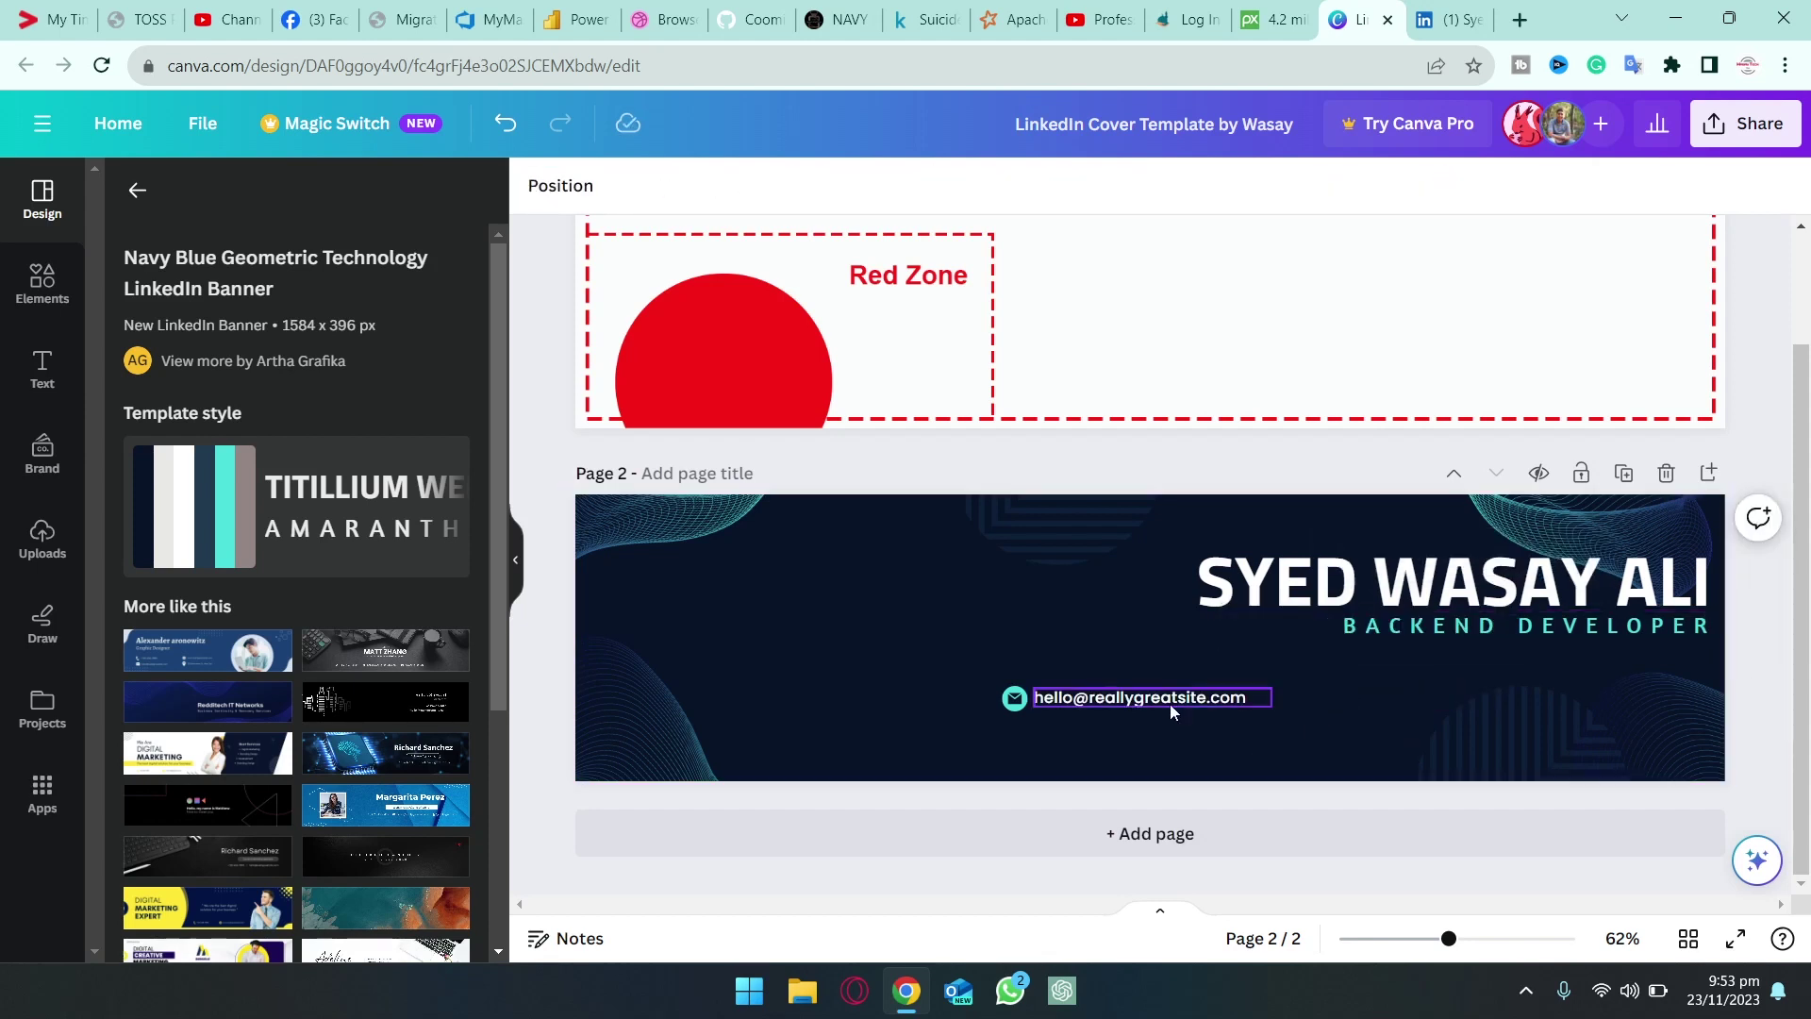
# Replace the sample email with the owner's e-mail address and move it to the bottom-right corner
pyautogui.click(1165, 699)
pyautogui.click(1148, 699)
pyautogui.write('WASA')
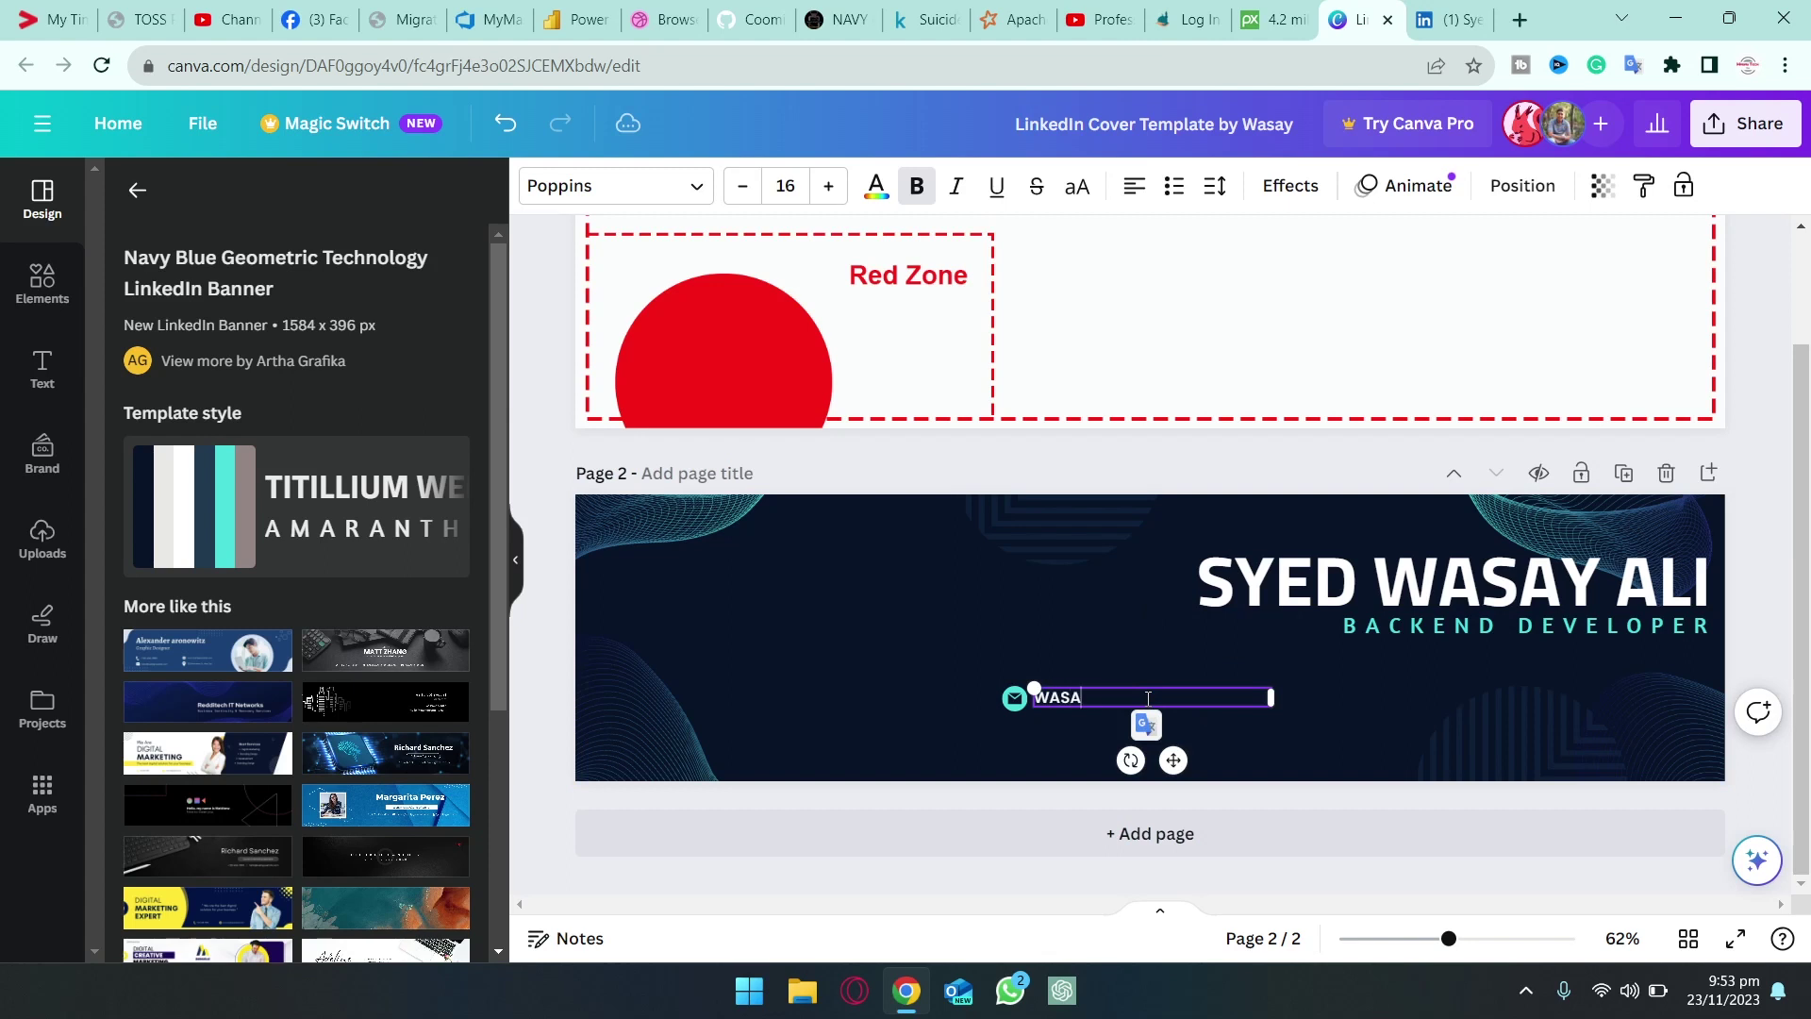
pyautogui.press('BackSpace')
pyautogui.press('BackSpace')
pyautogui.press('BackSpace')
pyautogui.press('BackSpace')
pyautogui.write('wsa')
pyautogui.press('BackSpace')
pyautogui.press('BackSpace')
pyautogui.press('Escape')
pyautogui.moveTo(1090, 698); pyautogui.dragTo(1227, 700)
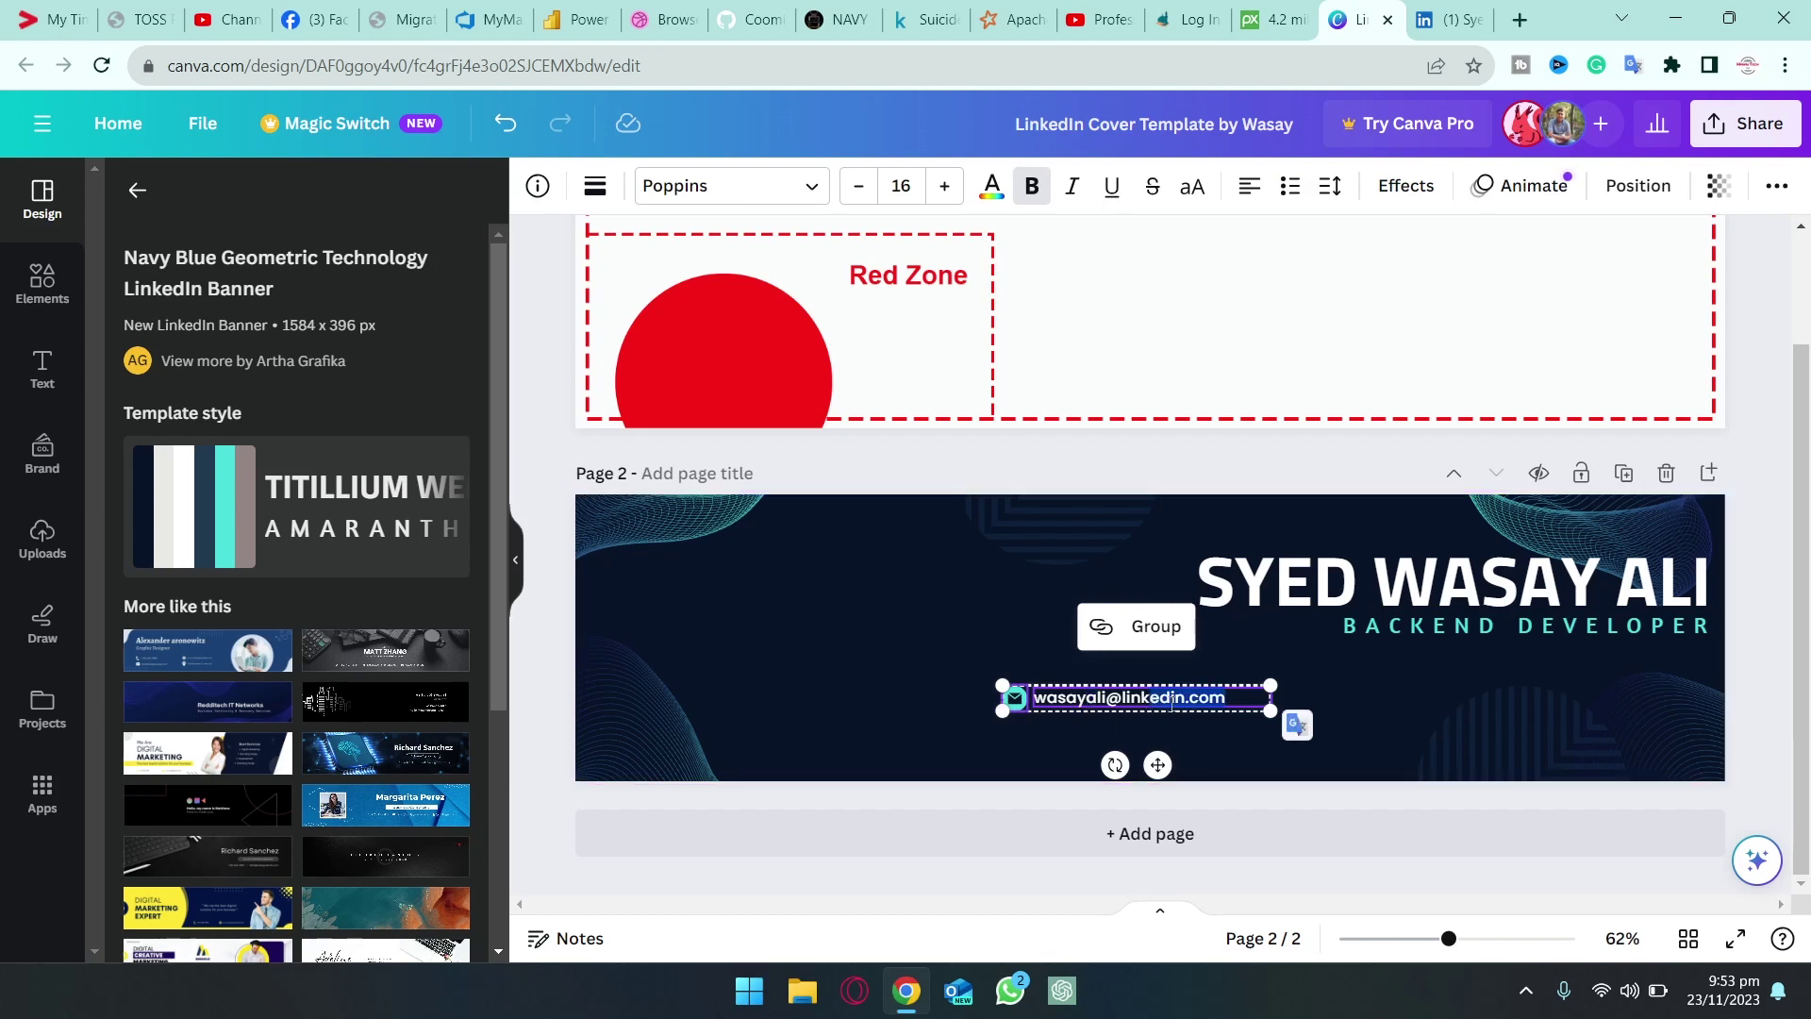
pyautogui.moveTo(1005, 687); pyautogui.dragTo(1443, 742)
pyautogui.click(1781, 576)
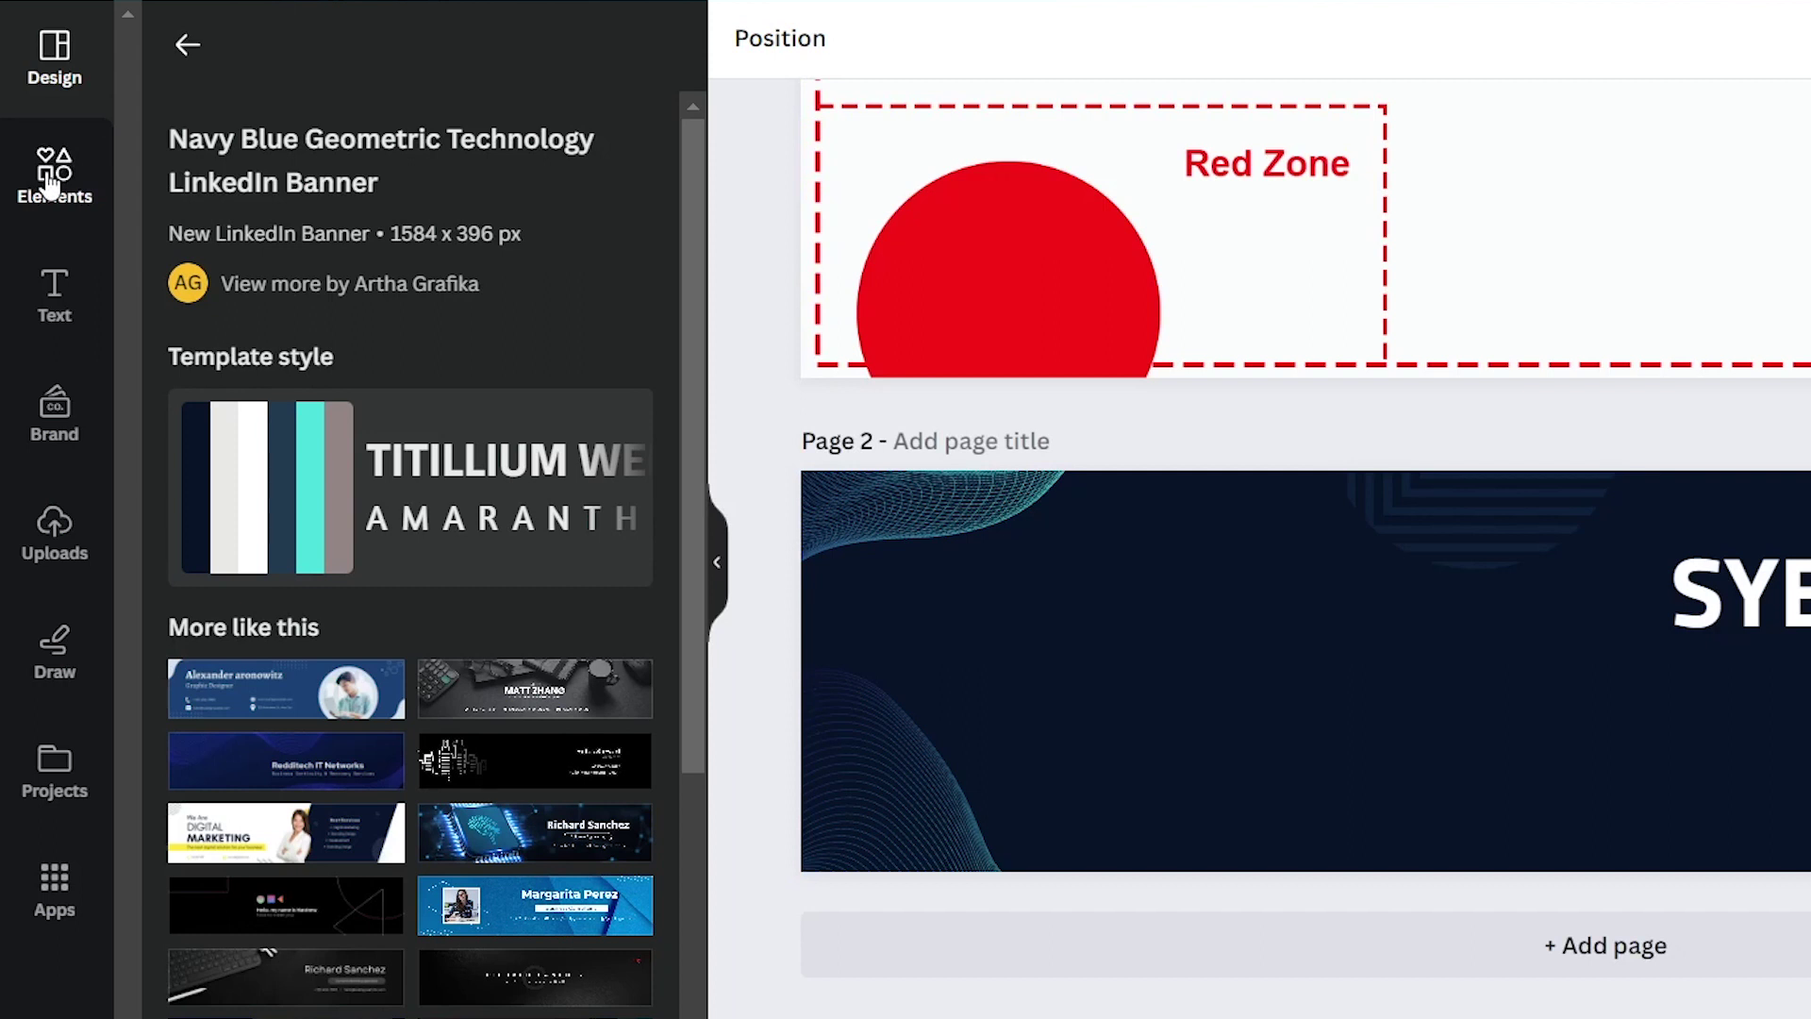
# Search Elements for 'coding' and show all the matching graphics
pyautogui.click(49, 184)
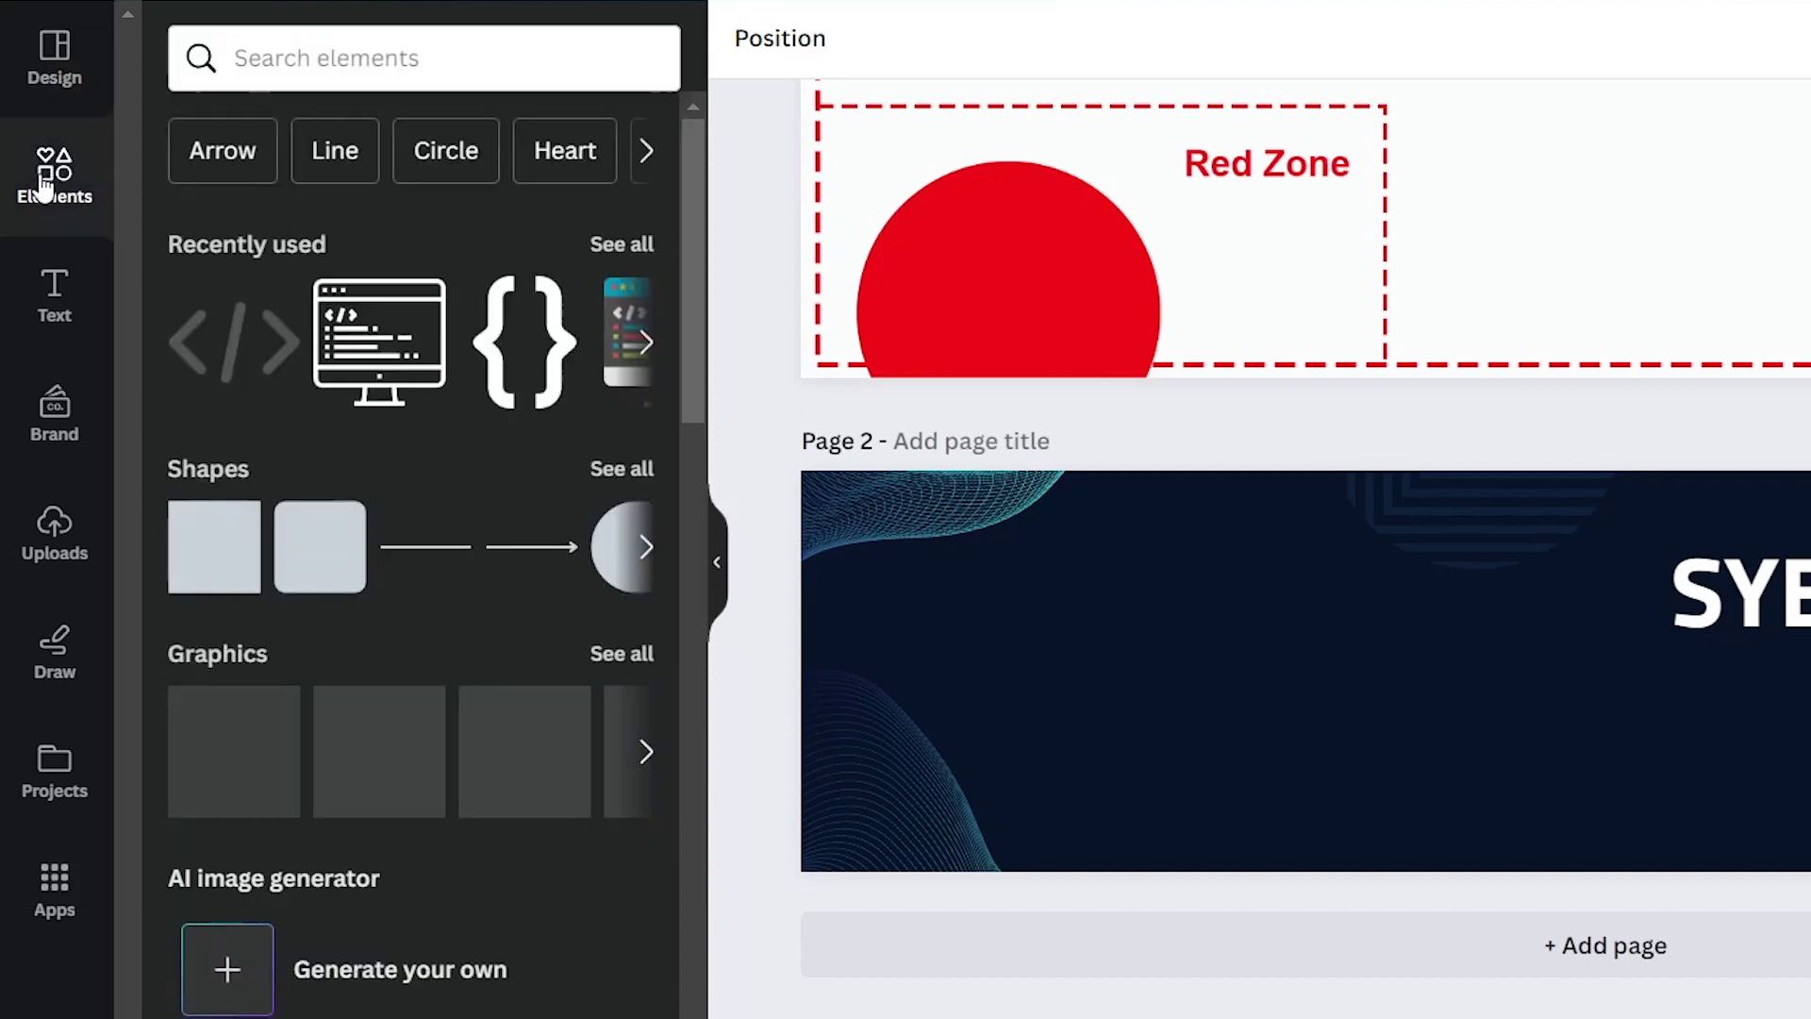
pyautogui.click(407, 85)
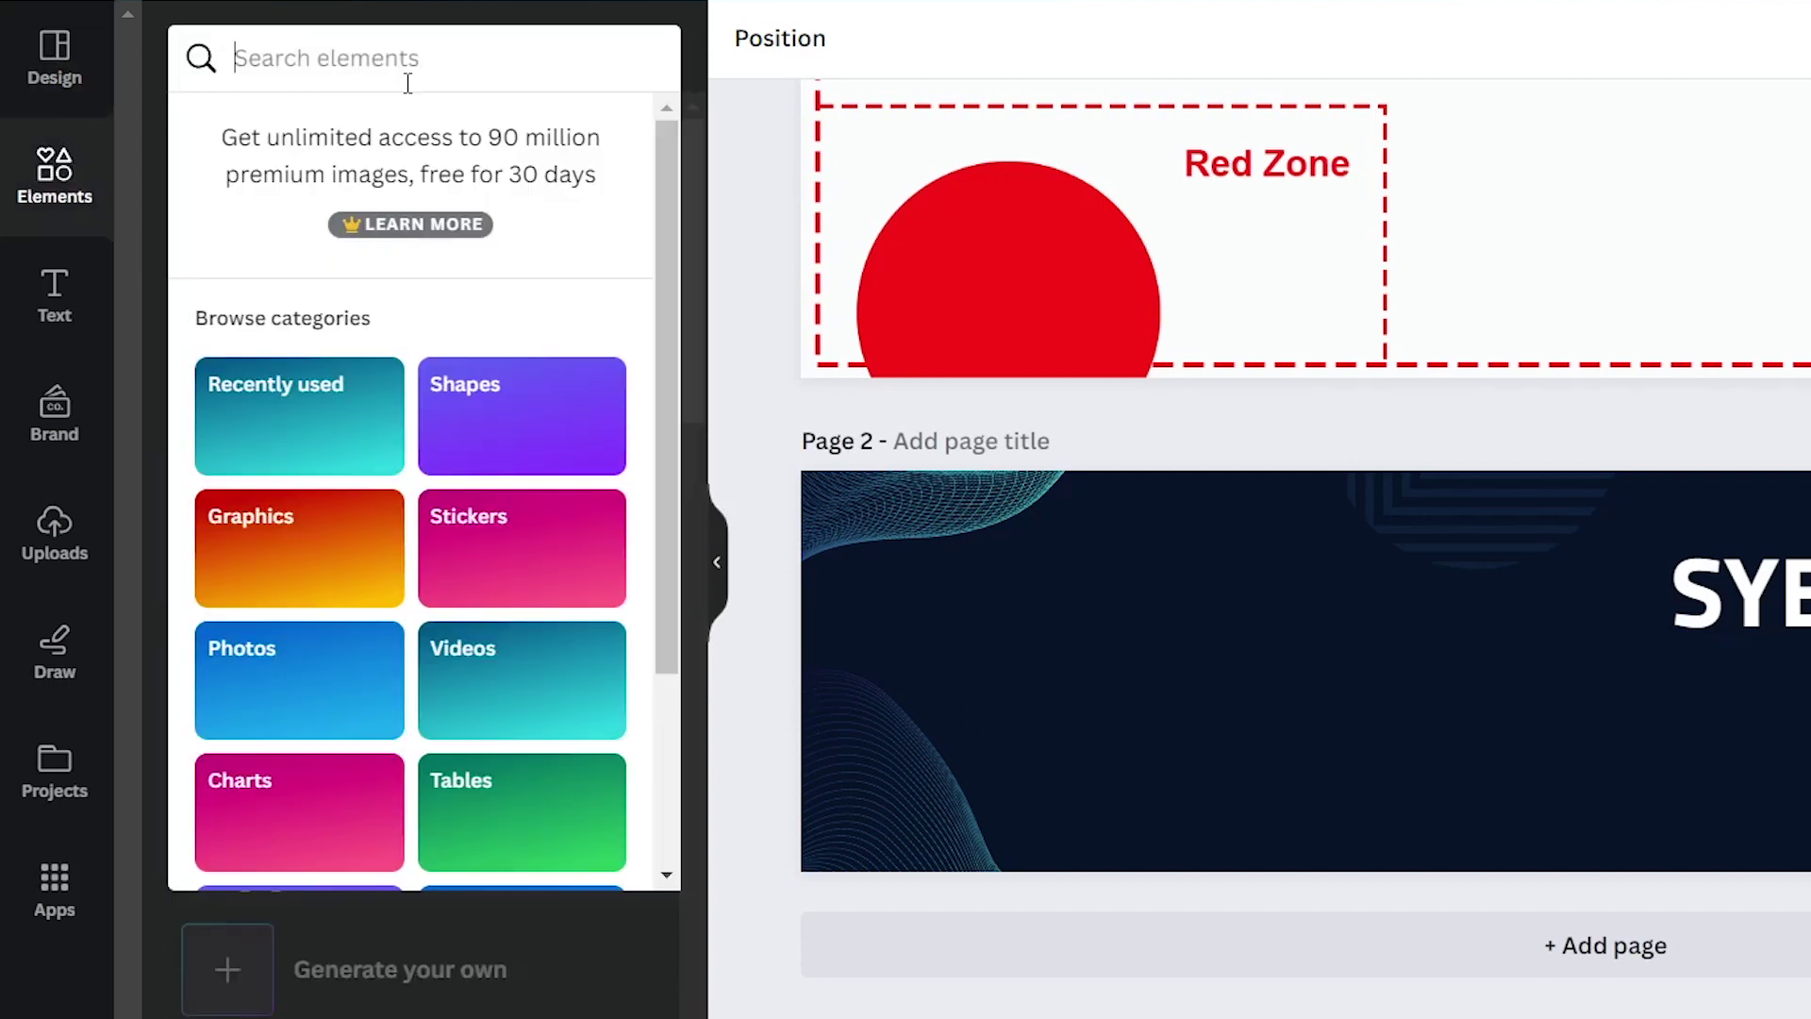
pyautogui.write('code')
pyautogui.press('BackSpace')
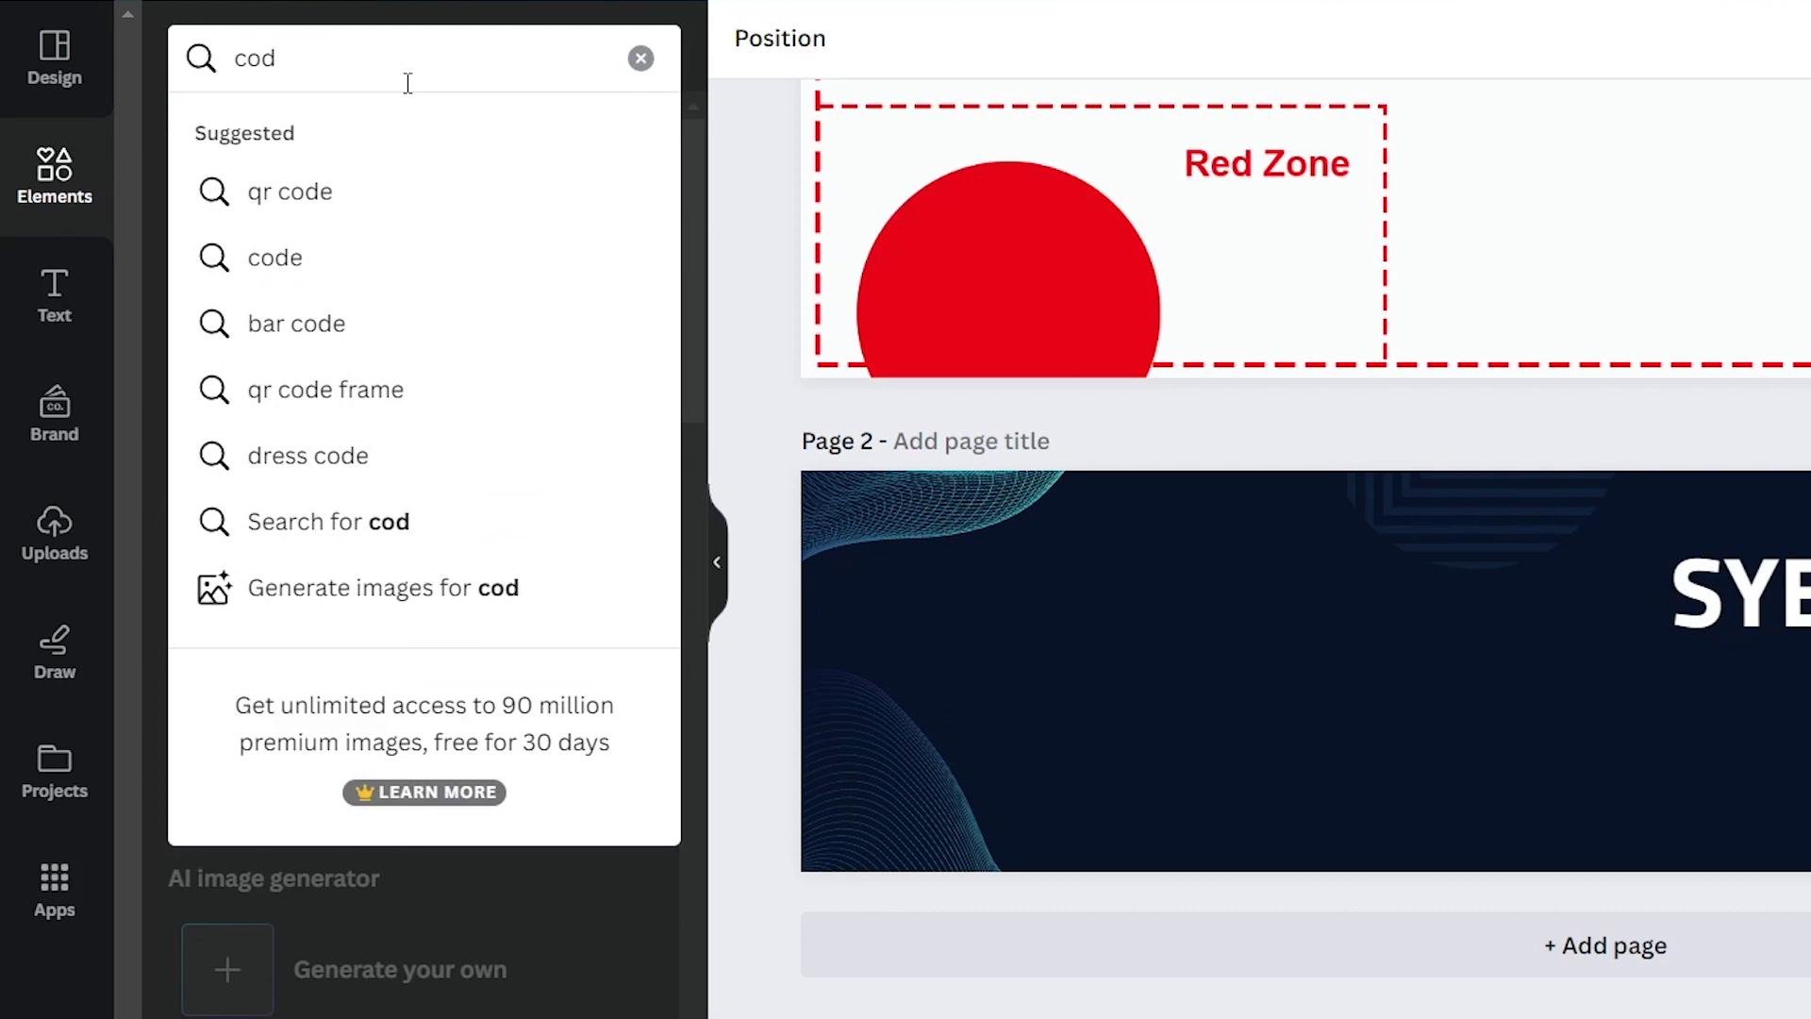
pyautogui.write('ing')
pyautogui.press('Return')
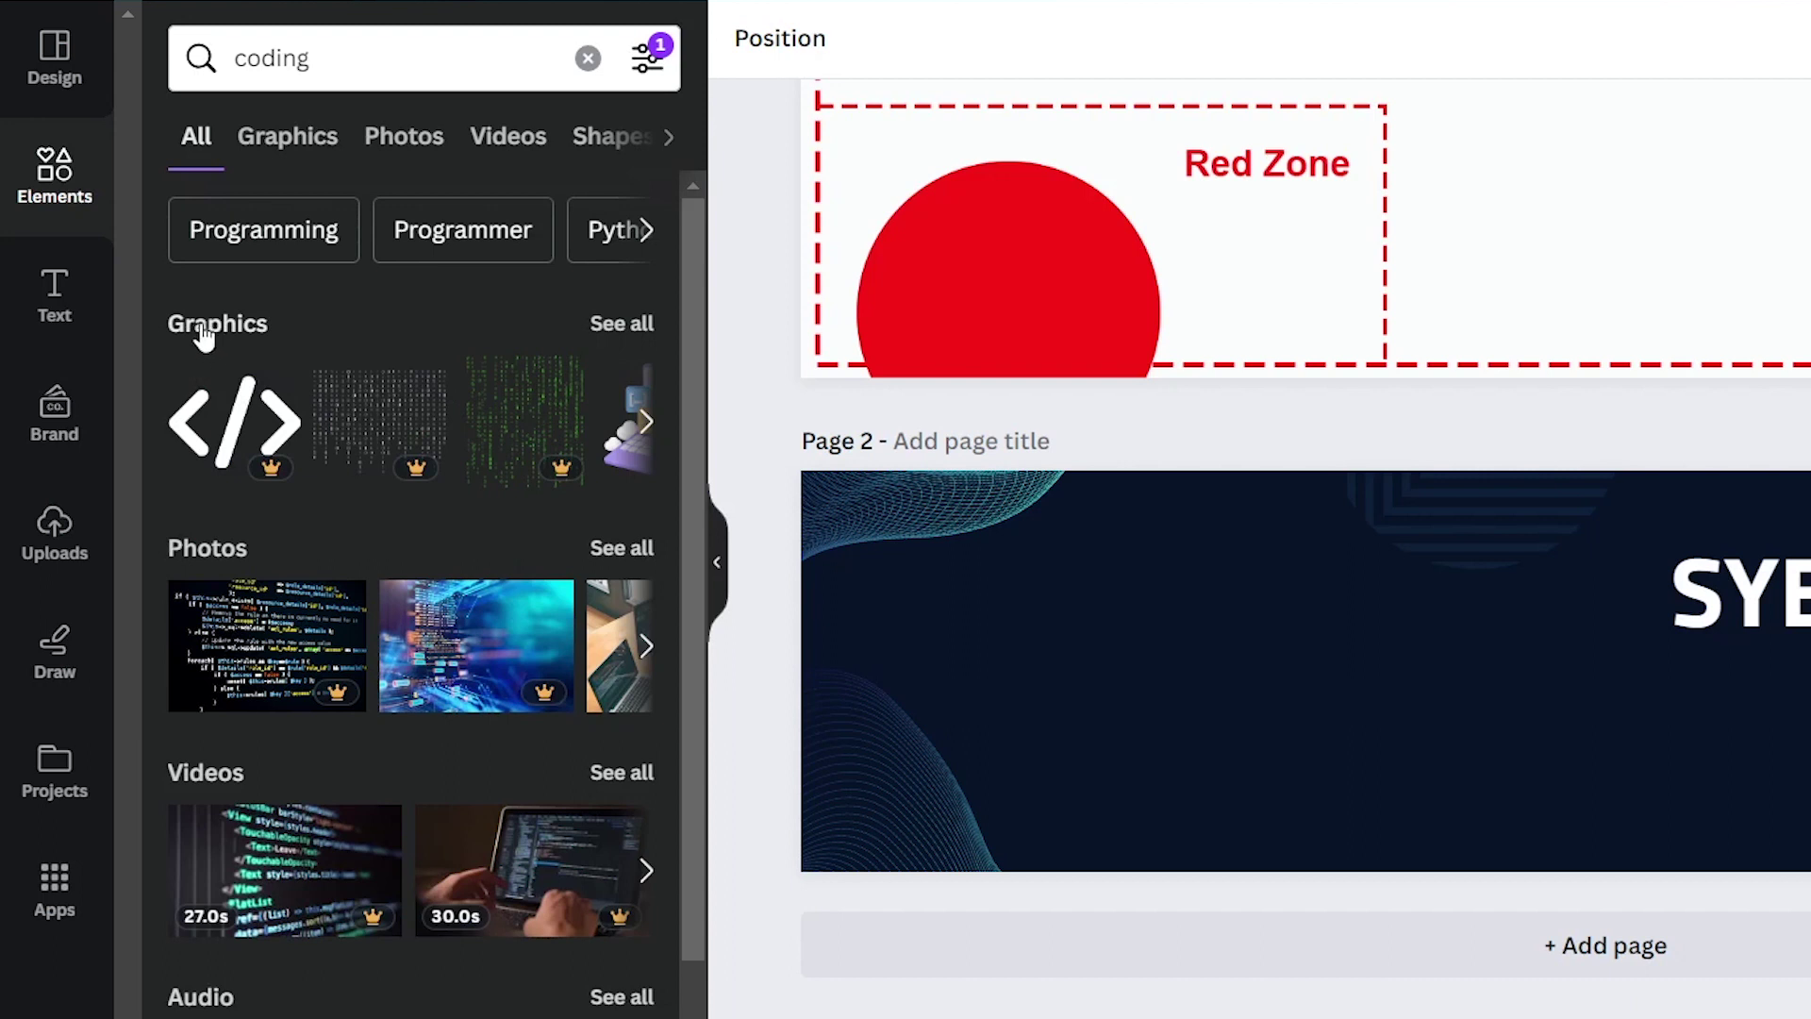
pyautogui.click(625, 323)
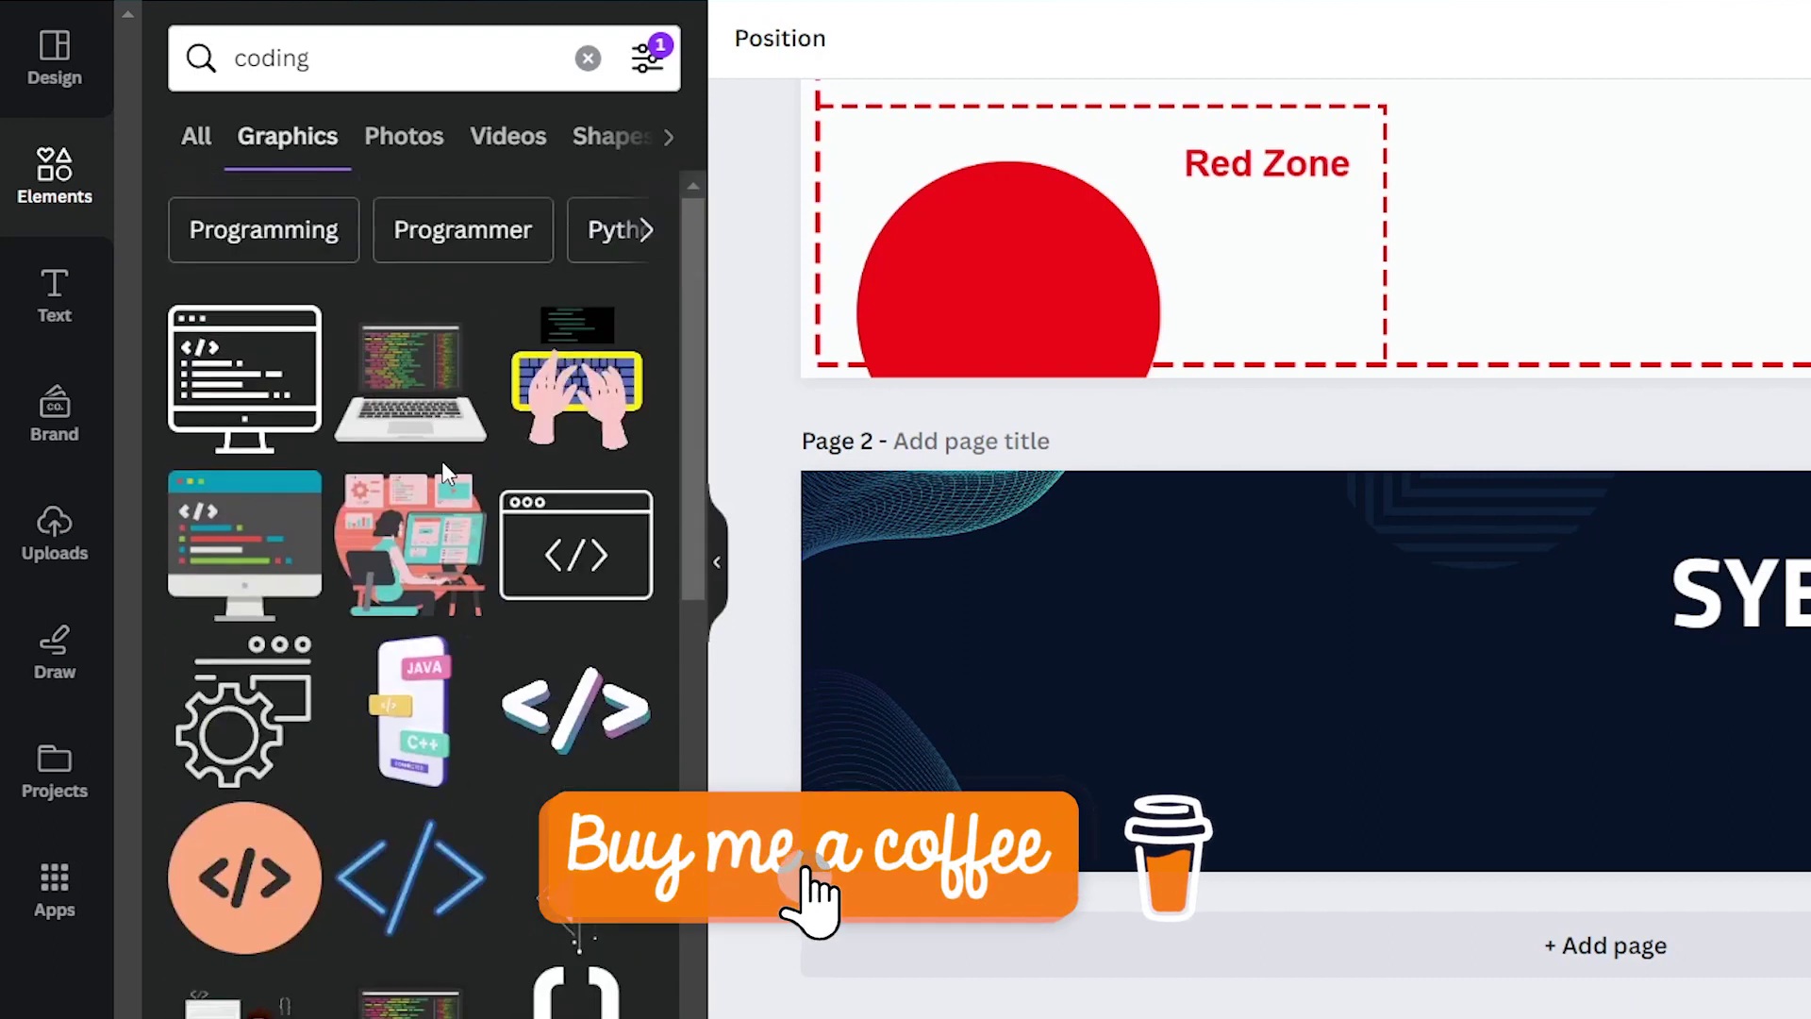
pyautogui.scroll(-2, 434, 626)
pyautogui.scroll(-4, 438, 641)
pyautogui.scroll(4, 585, 943)
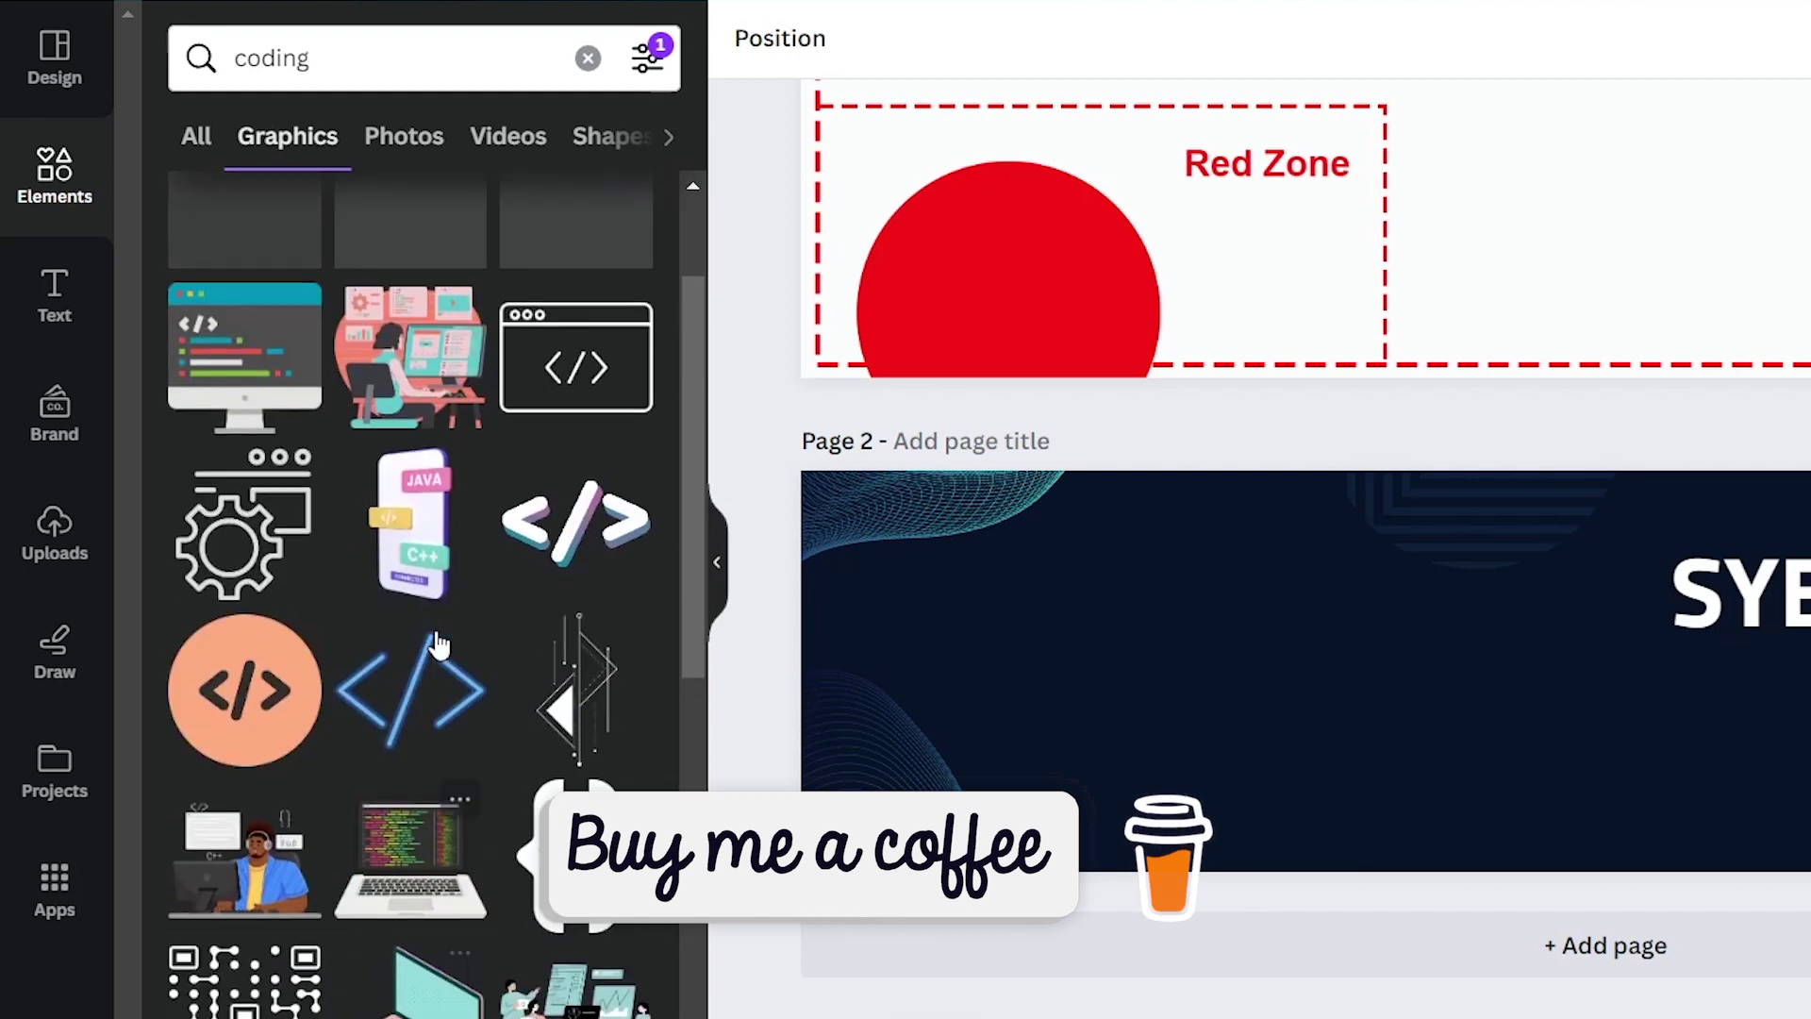
pyautogui.scroll(2, 585, 943)
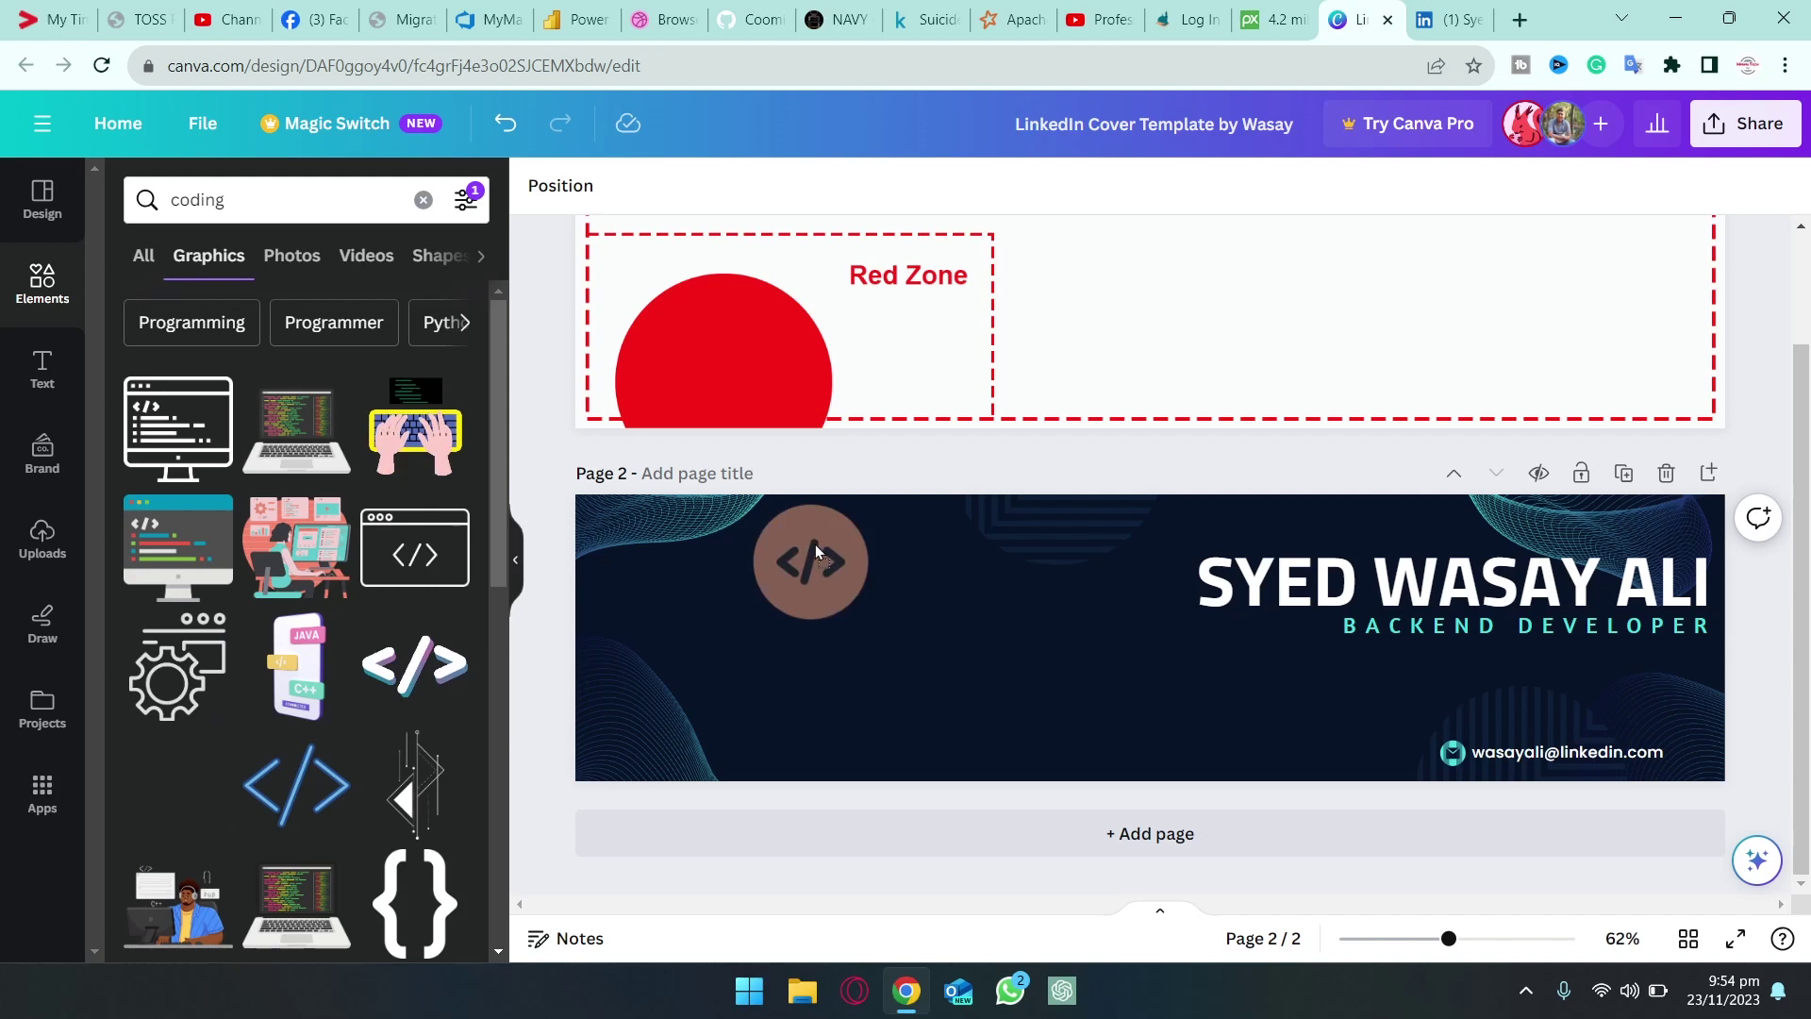
# Place the </> circle graphic, turn it white and shrink it into the top-left corner
pyautogui.moveTo(181, 851); pyautogui.dragTo(1004, 578)
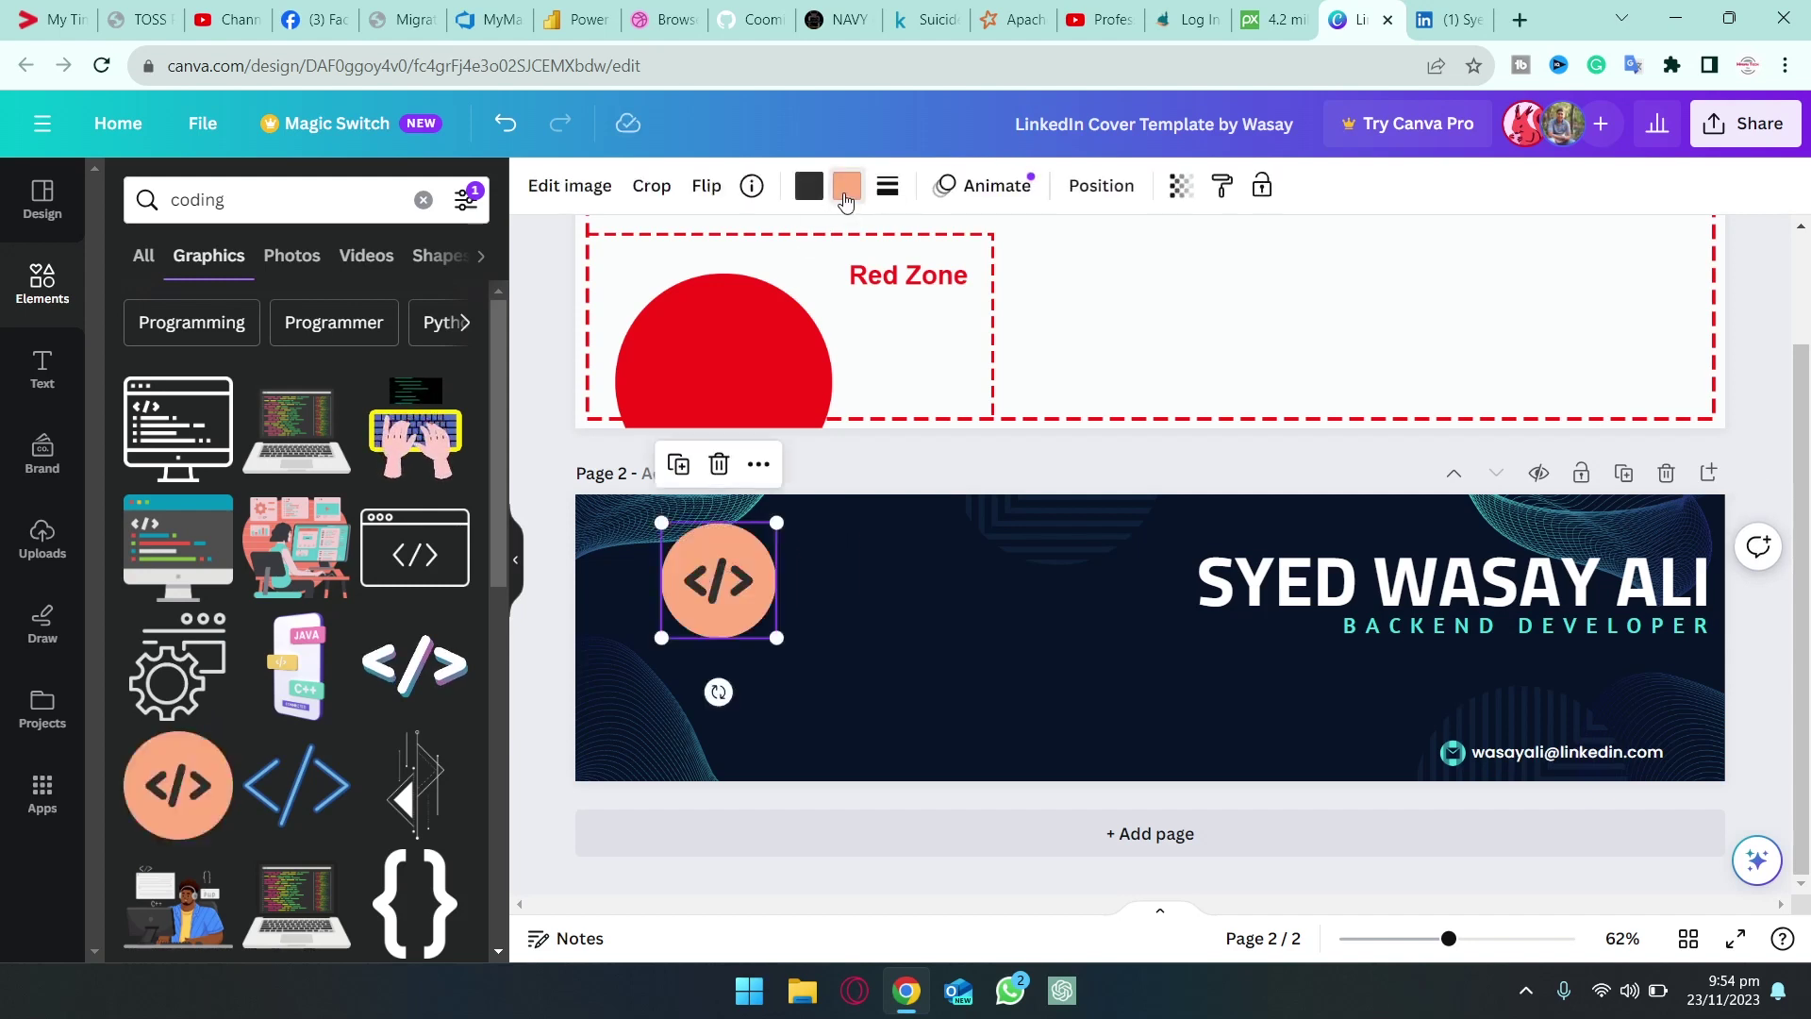
pyautogui.click(847, 186)
pyautogui.click(180, 385)
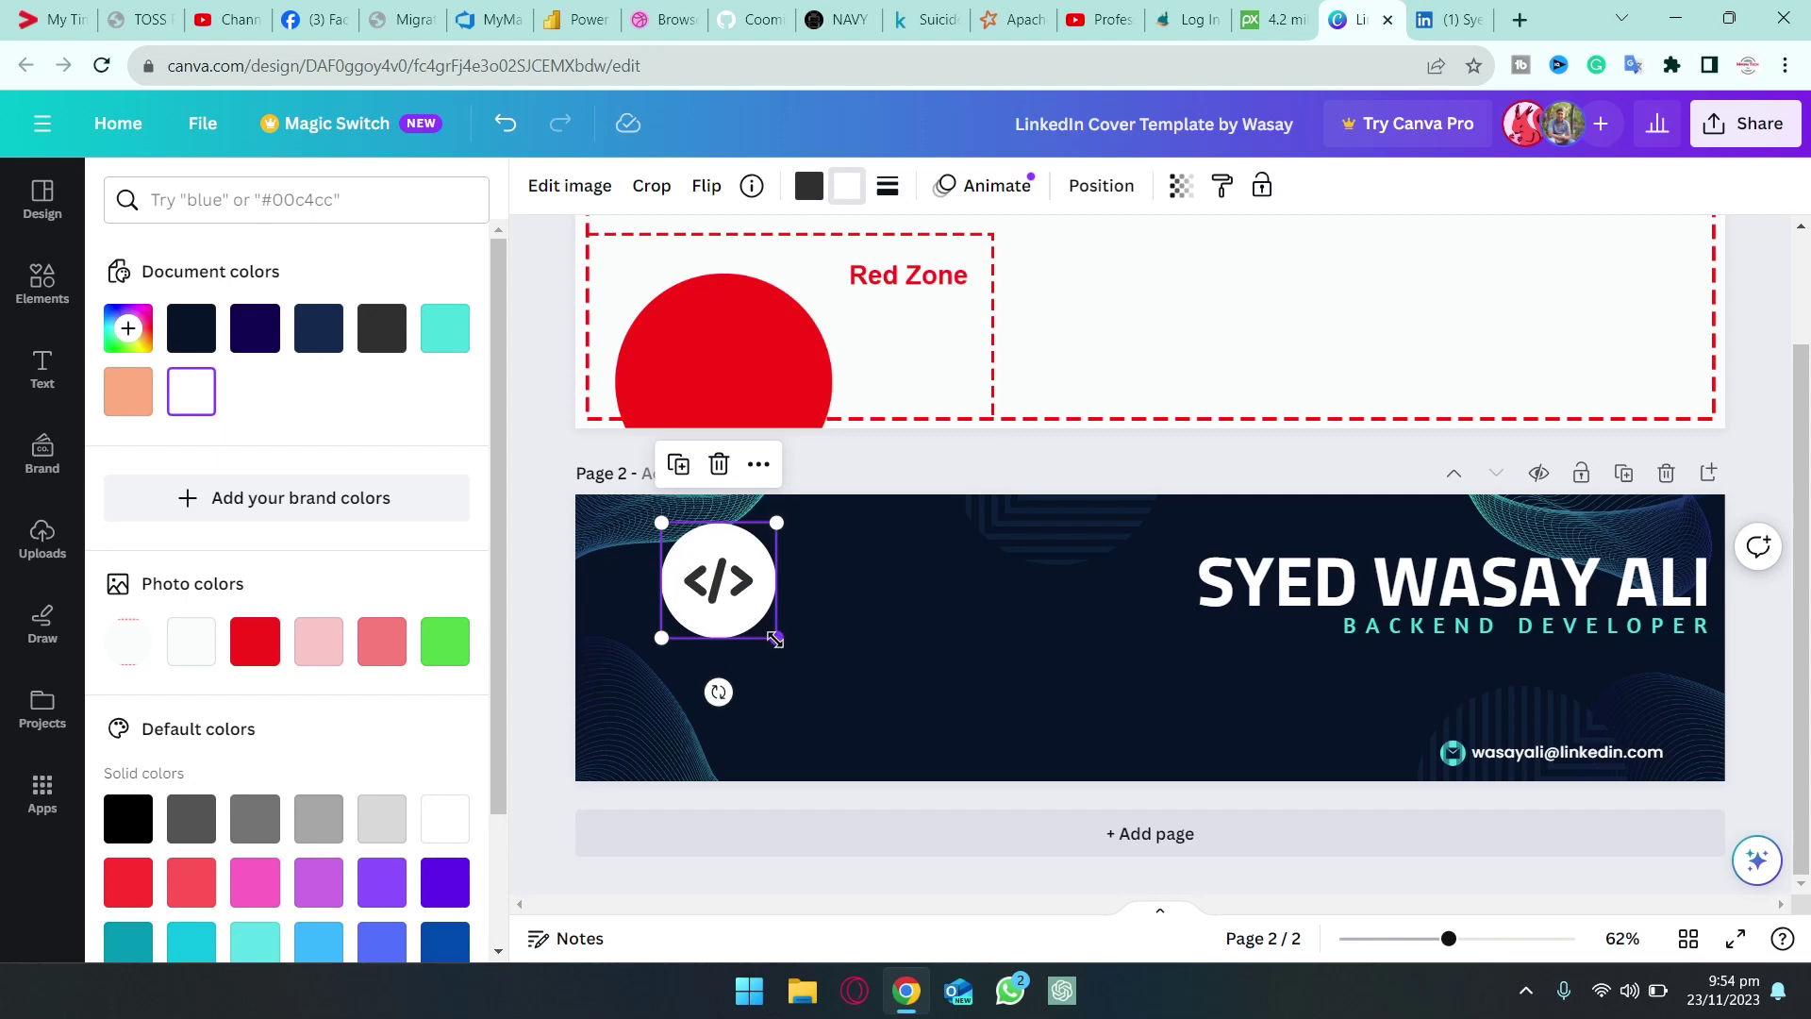
pyautogui.moveTo(776, 639); pyautogui.dragTo(658, 554)
# Add the code-window graphic from the coding results to the banner
pyautogui.click(562, 483)
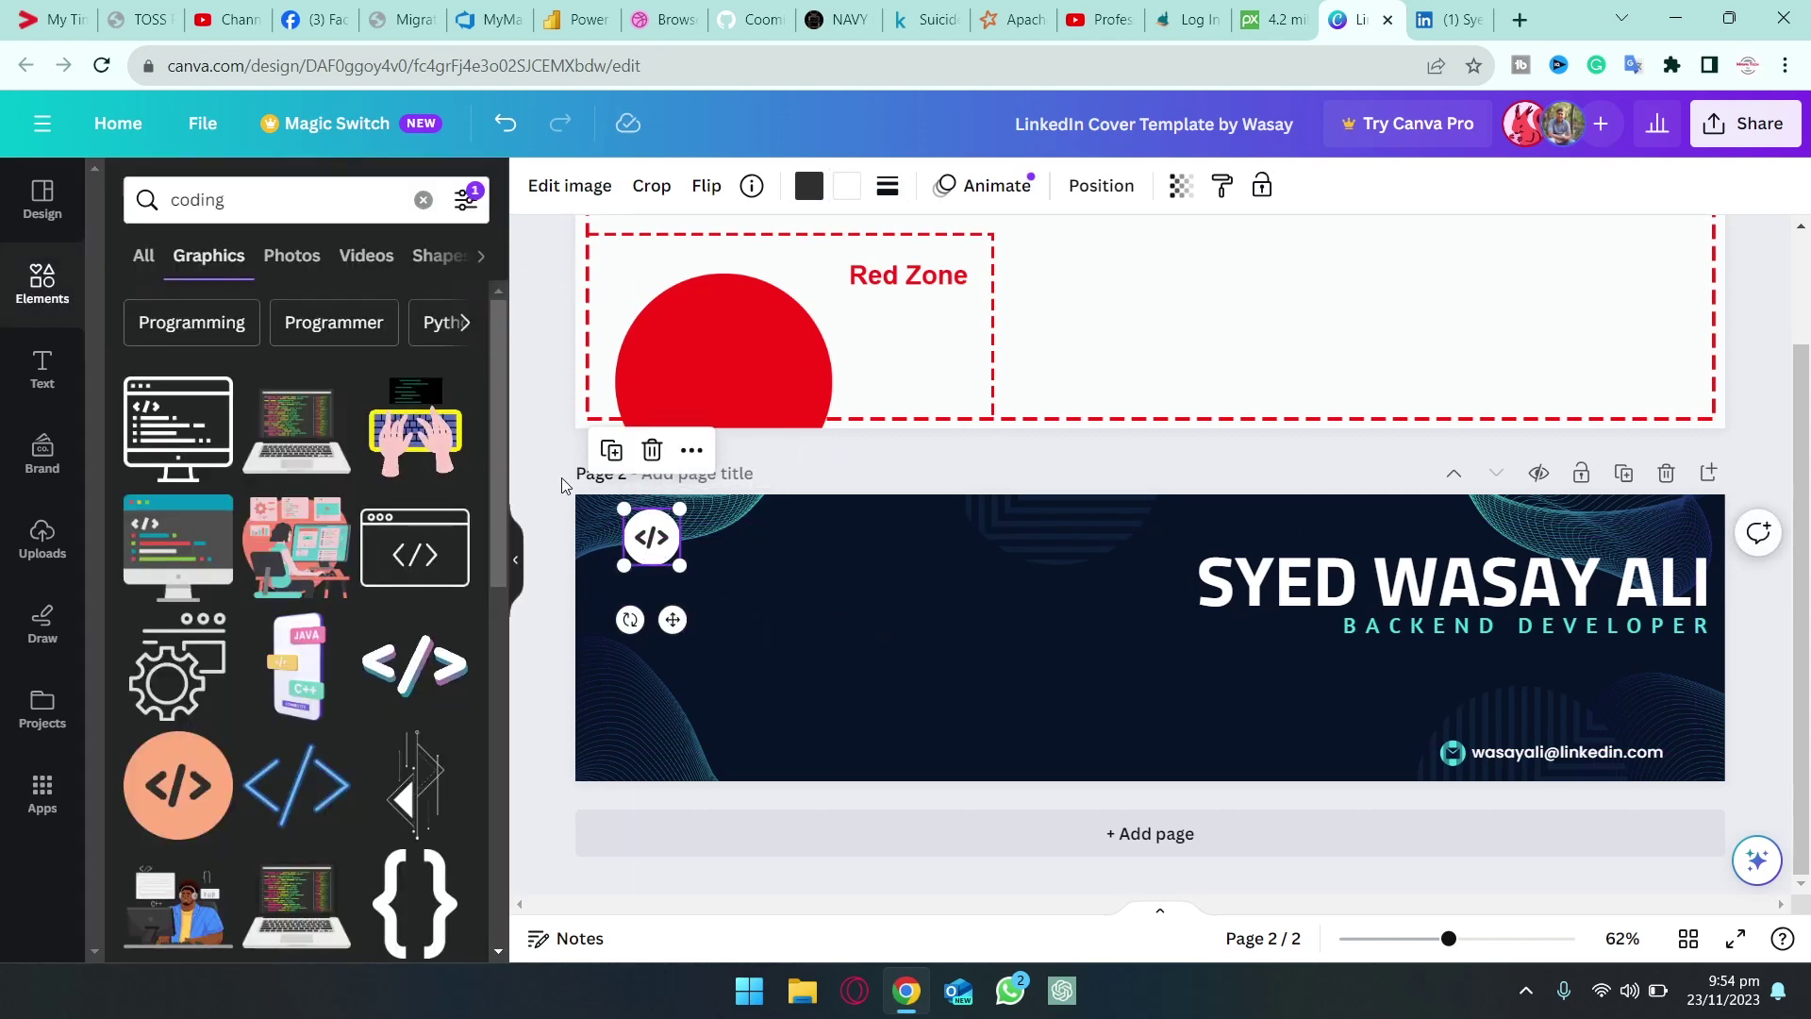
pyautogui.click(562, 480)
pyautogui.moveTo(420, 543); pyautogui.dragTo(1152, 752)
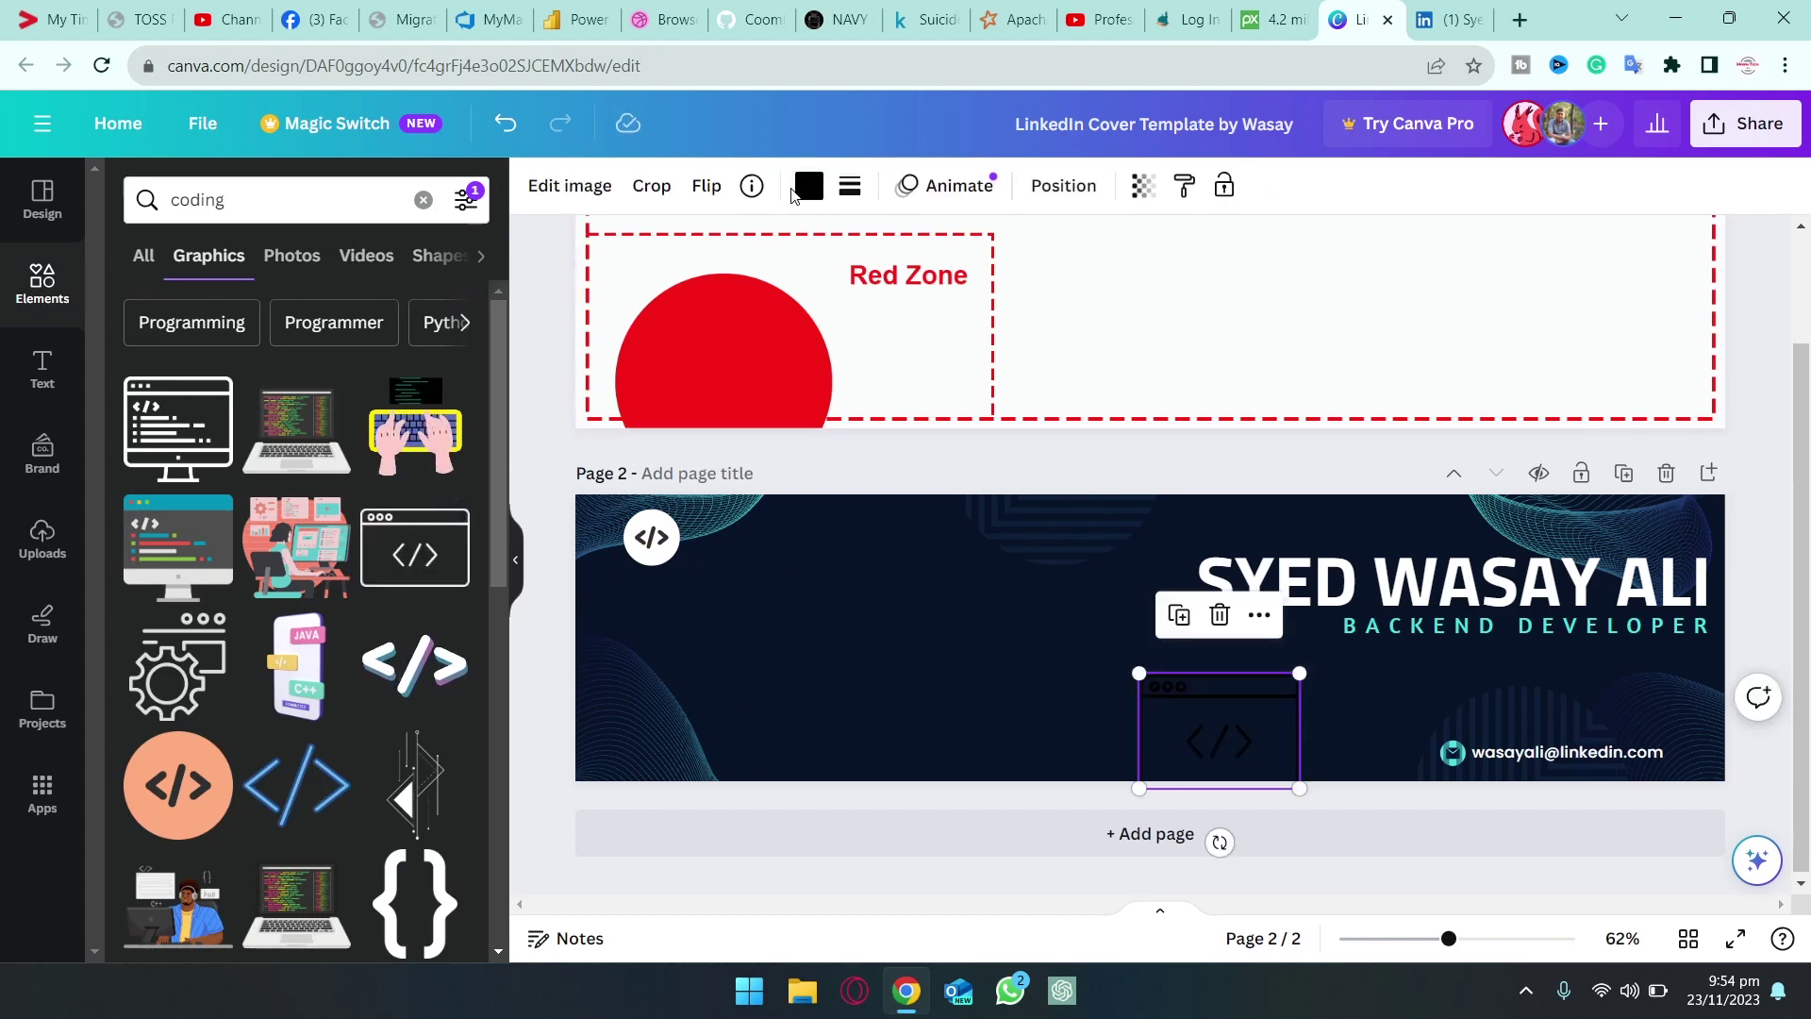
# Make the code-window graphic white, small at bottom centre, with lowered transparency
pyautogui.click(808, 185)
pyautogui.click(192, 406)
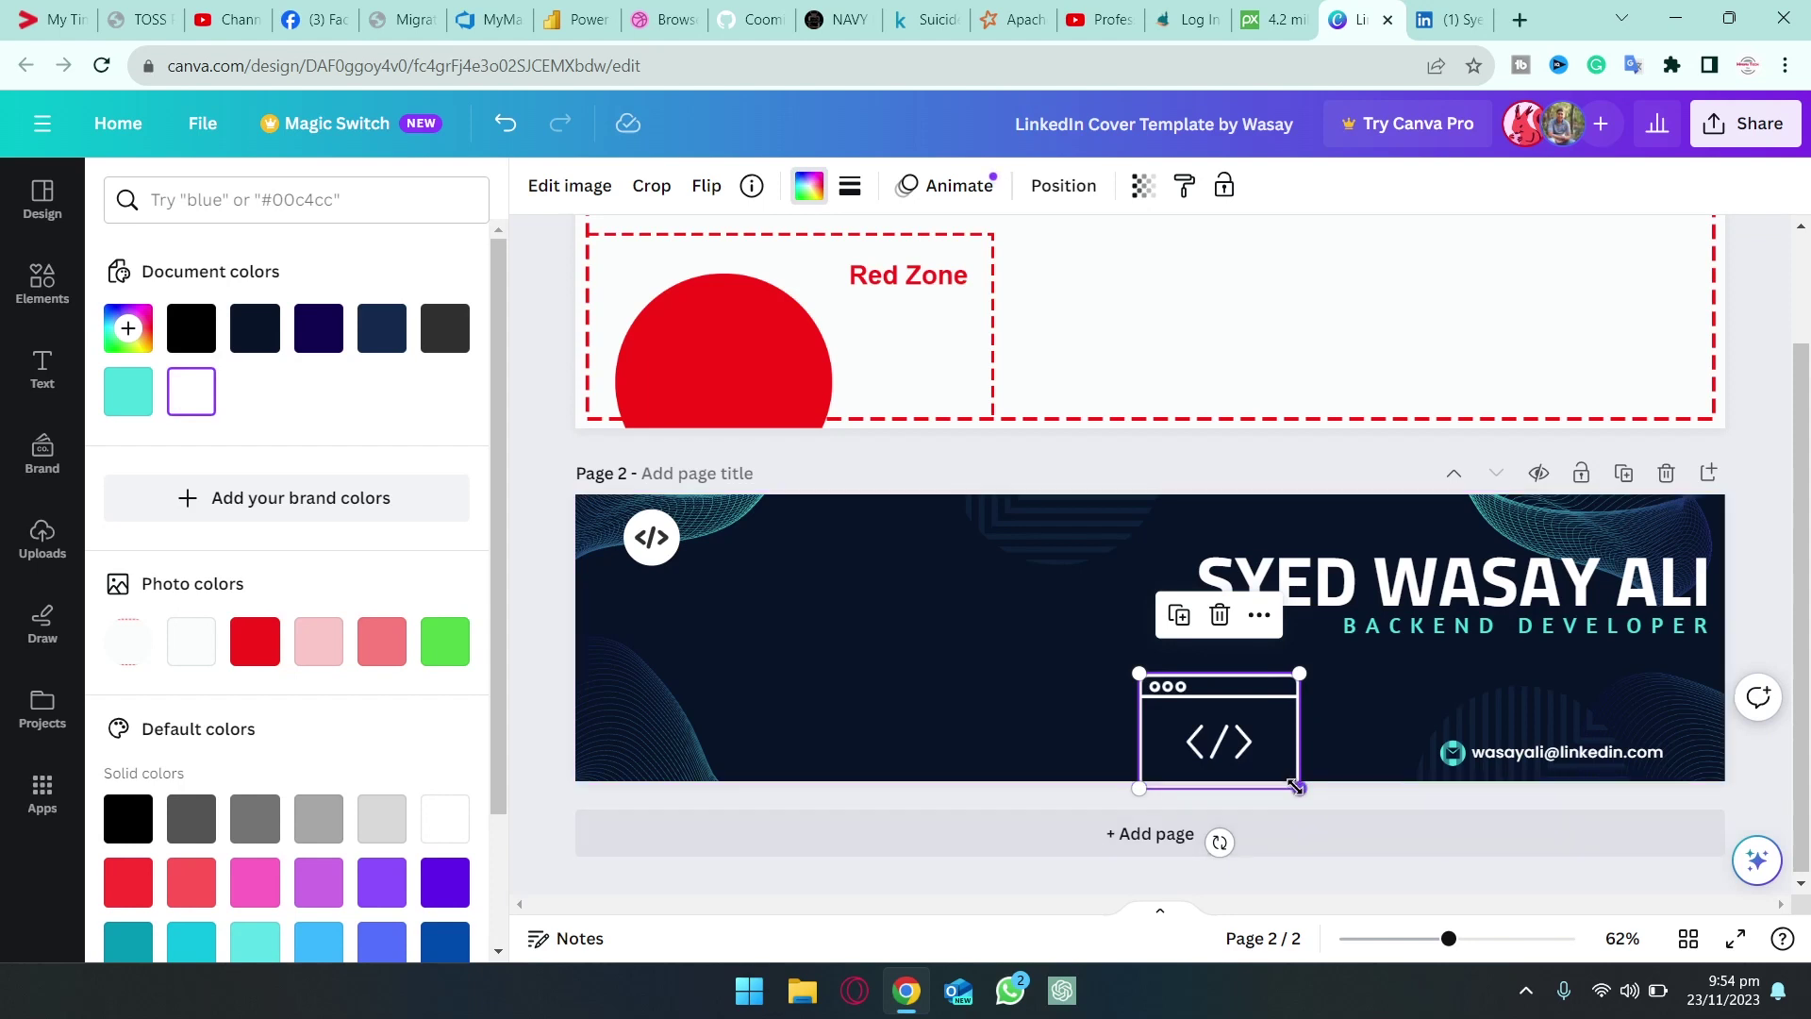
pyautogui.moveTo(1298, 787); pyautogui.dragTo(1142, 777)
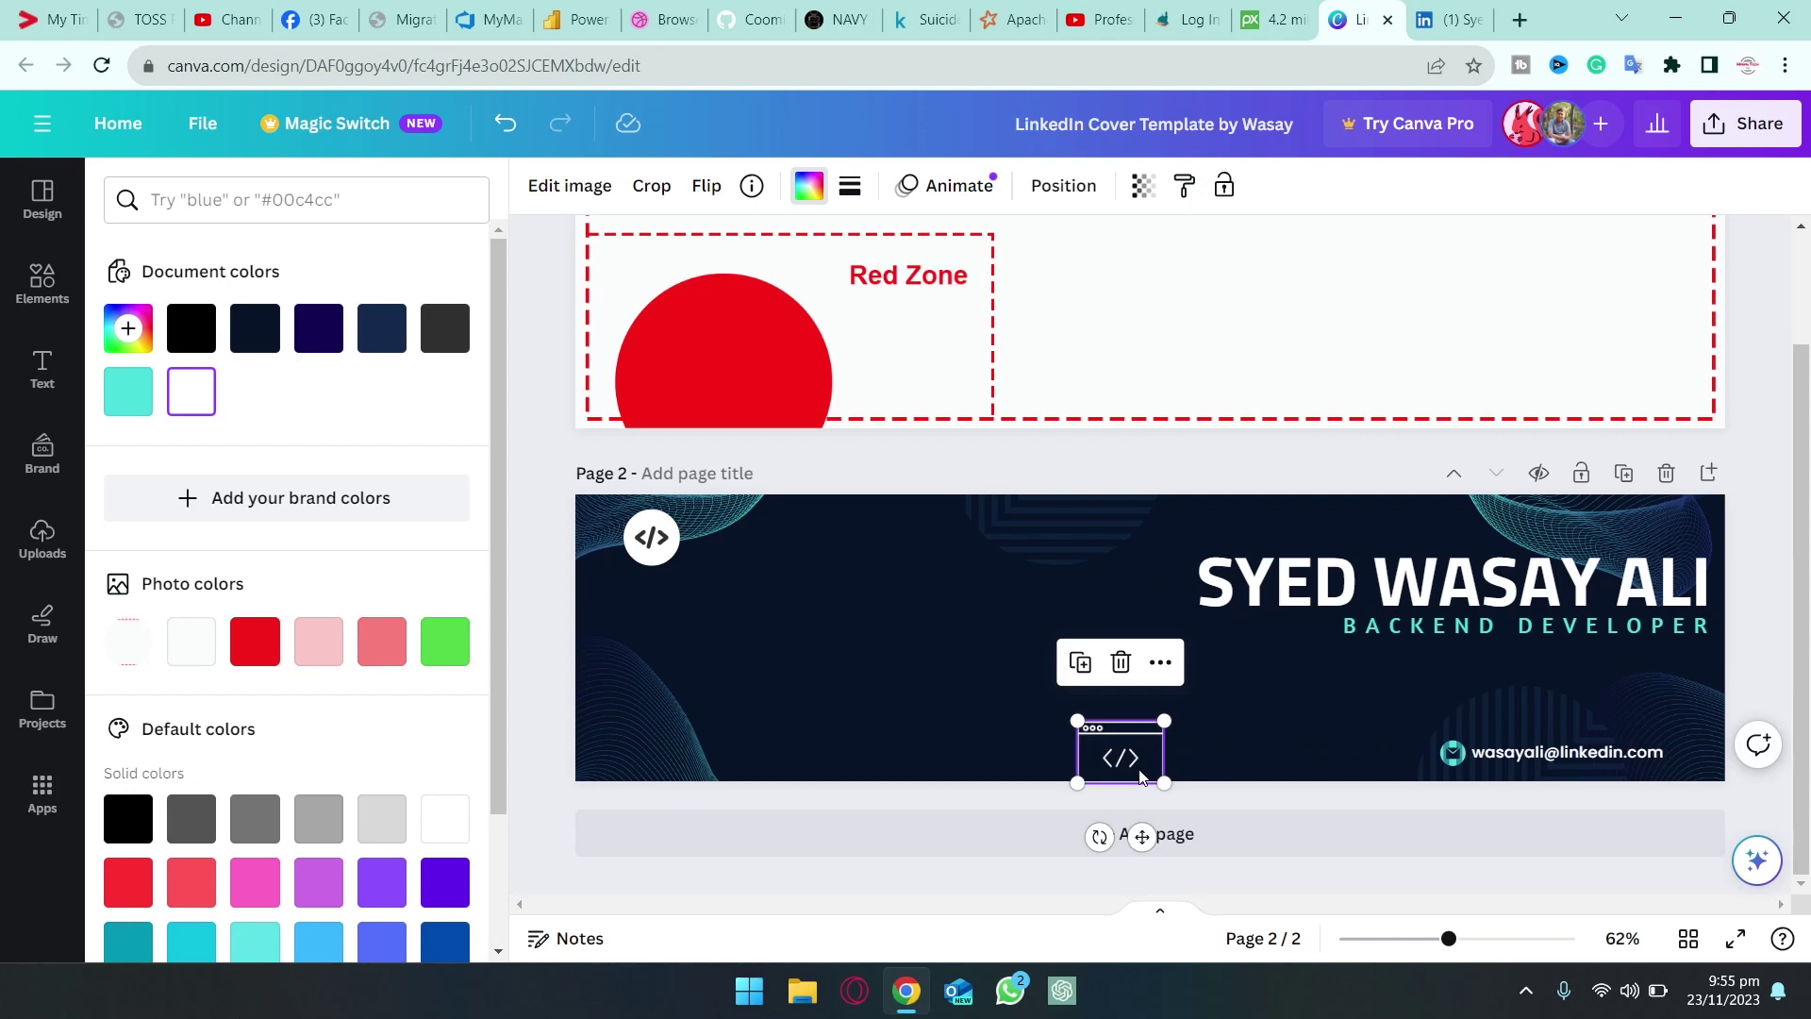
pyautogui.click(1142, 194)
pyautogui.moveTo(1144, 280); pyautogui.dragTo(1026, 281)
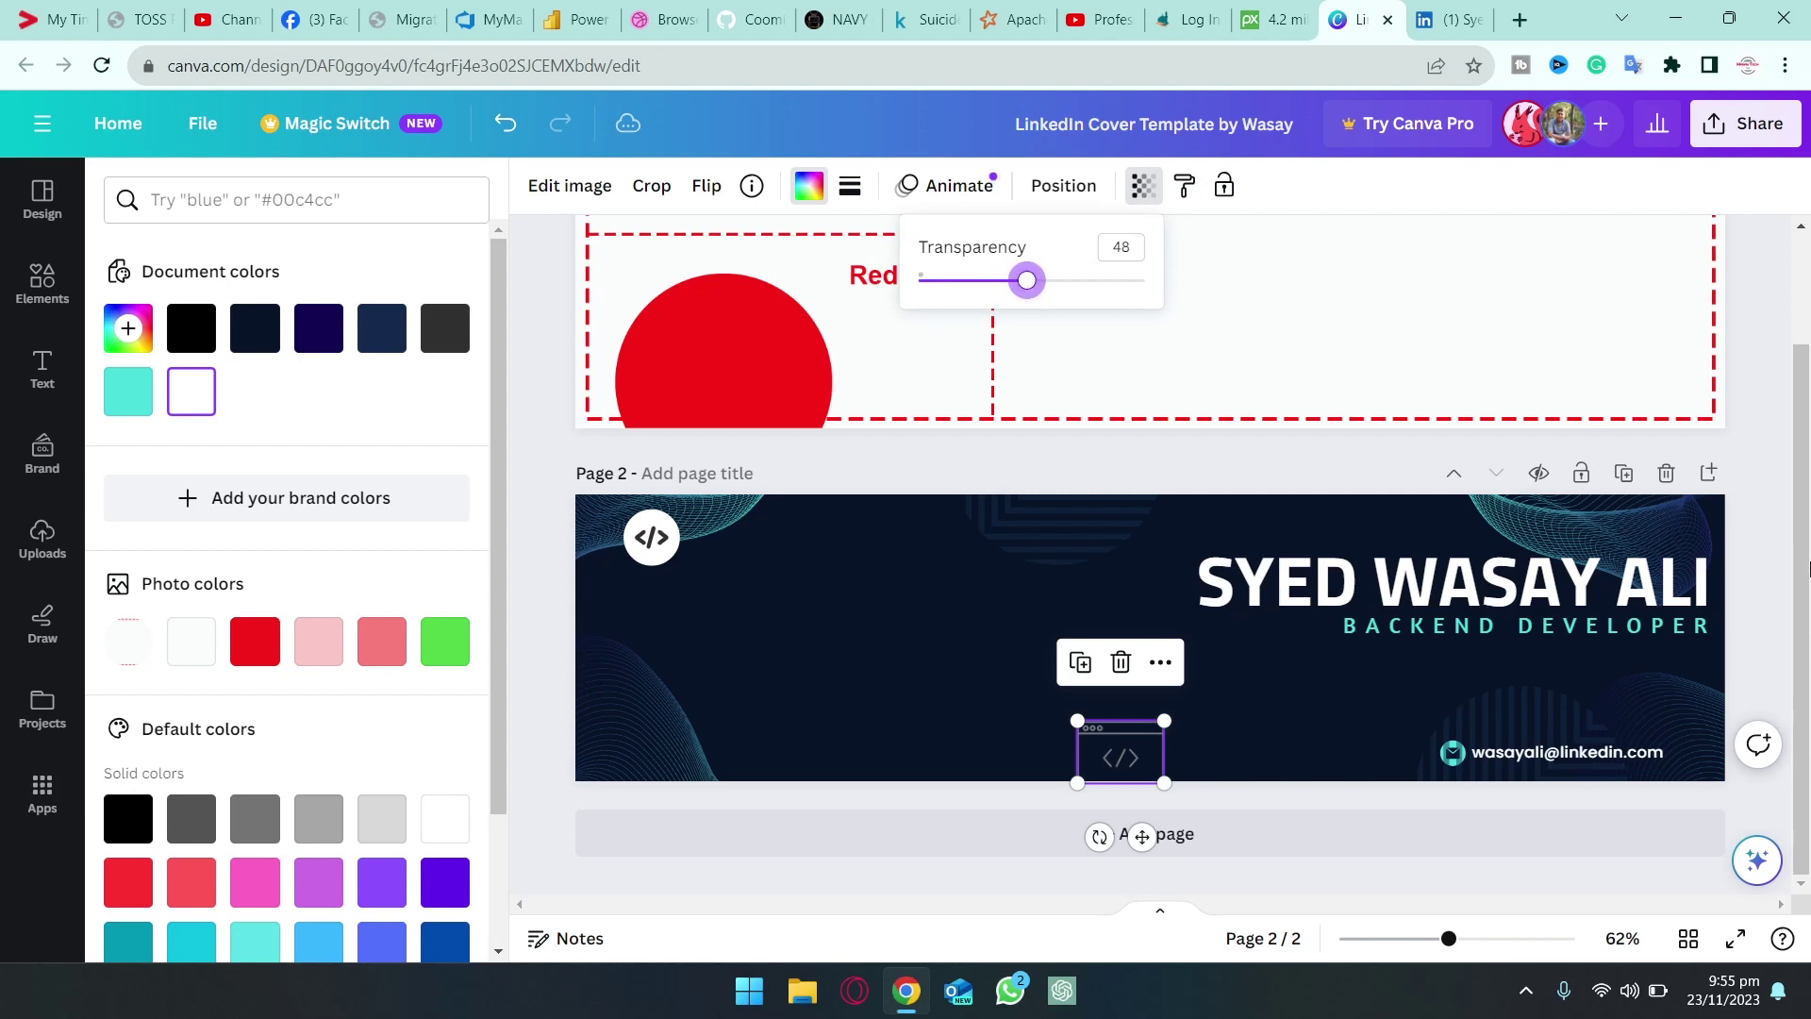
pyautogui.press('Escape')
pyautogui.click(1743, 505)
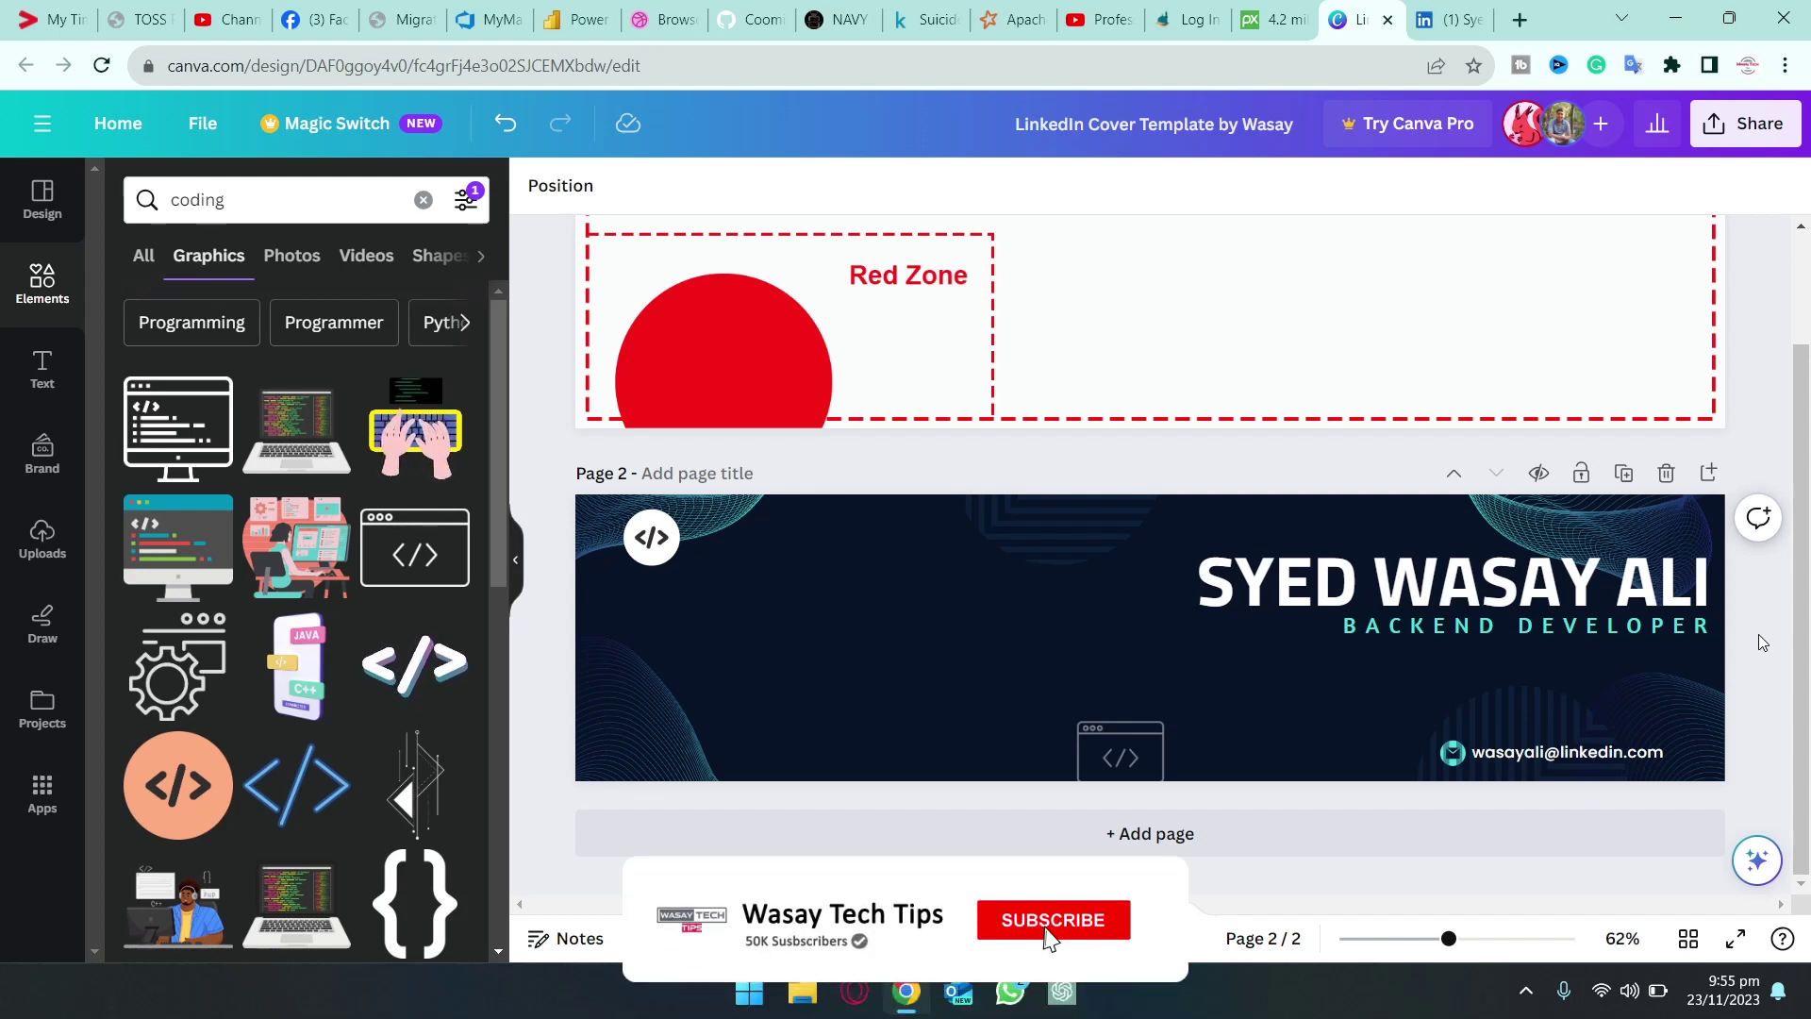
pyautogui.scroll(2, 1758, 634)
# Select and unlock the Green/Red Zone safe-zone guide on Page 1
pyautogui.click(1431, 415)
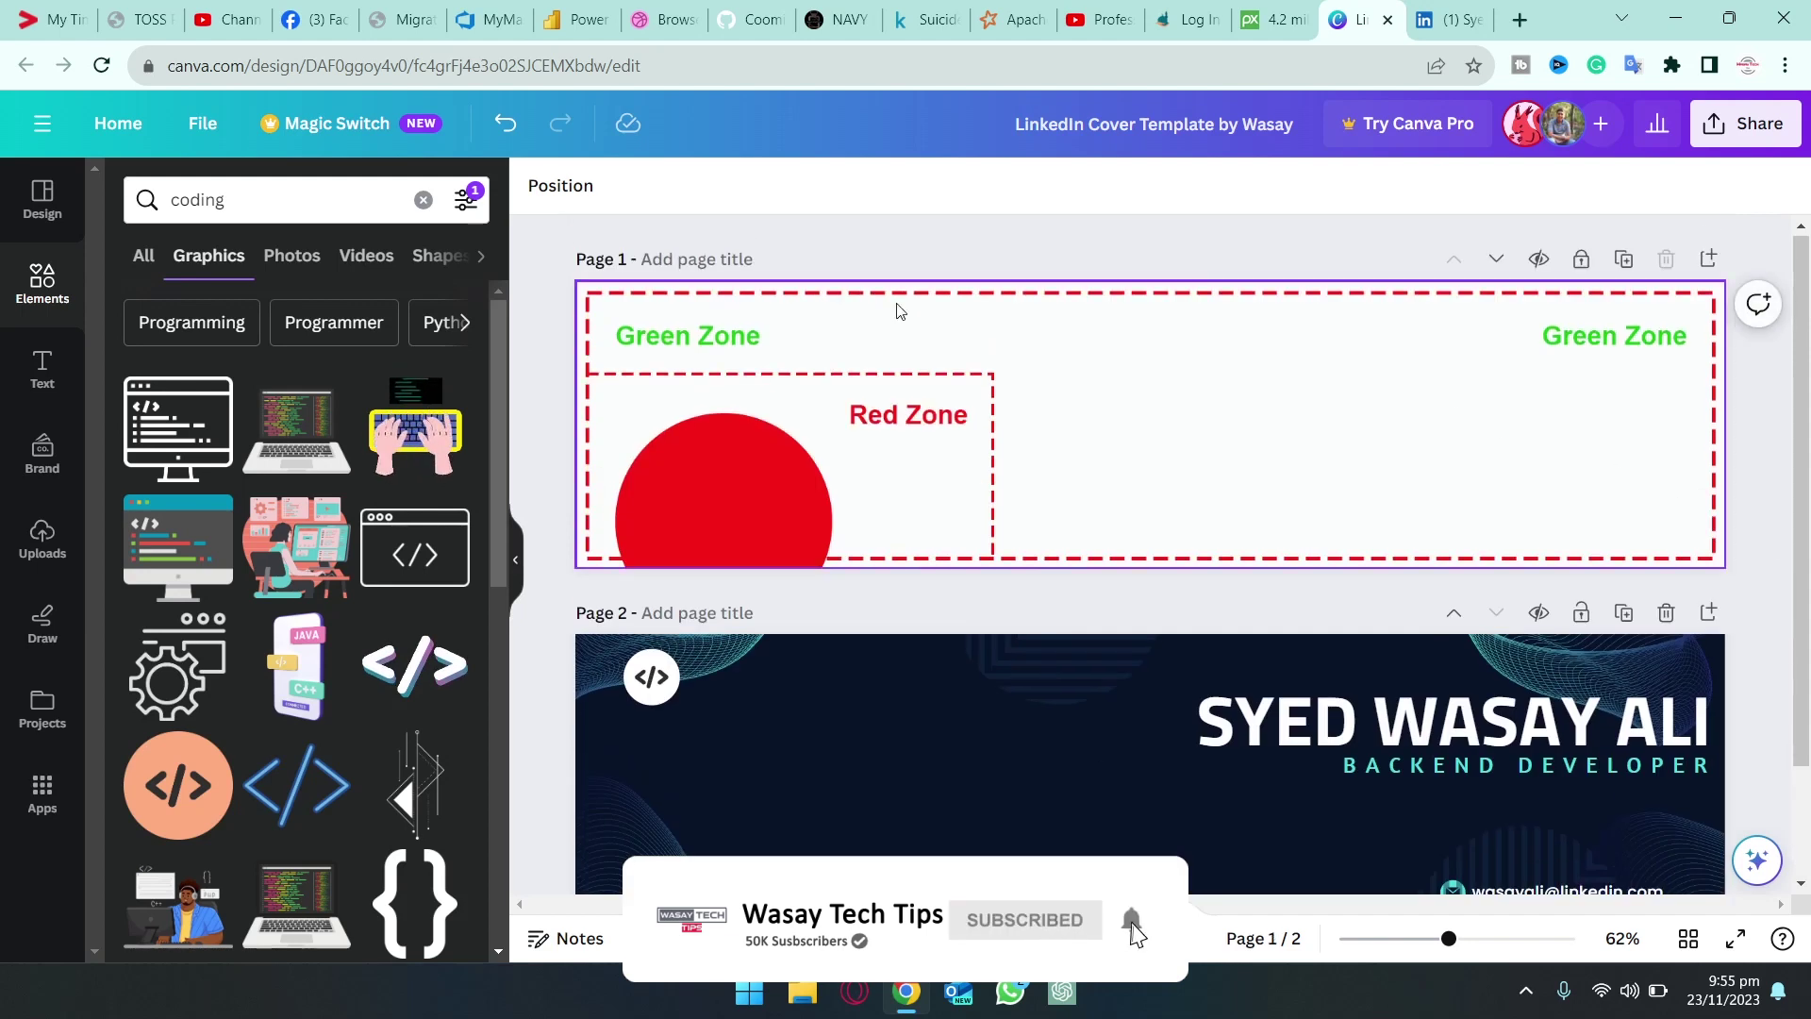
pyautogui.click(1253, 456)
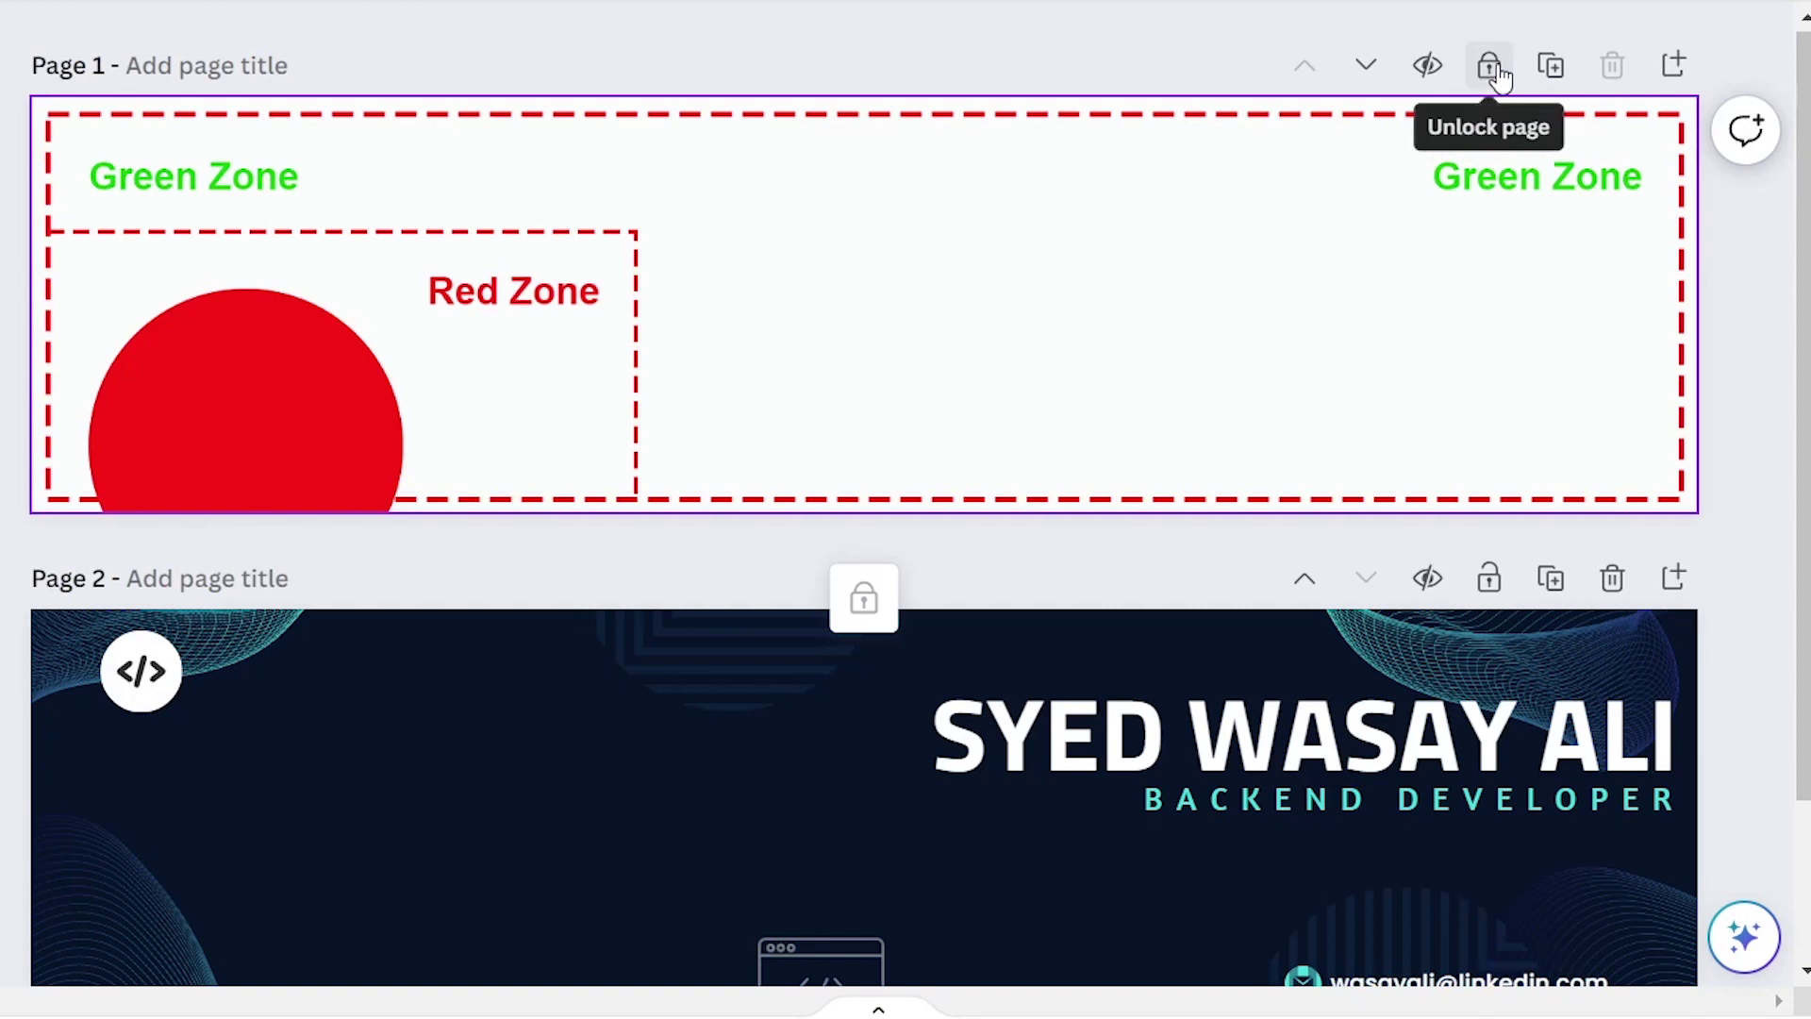
pyautogui.click(1497, 68)
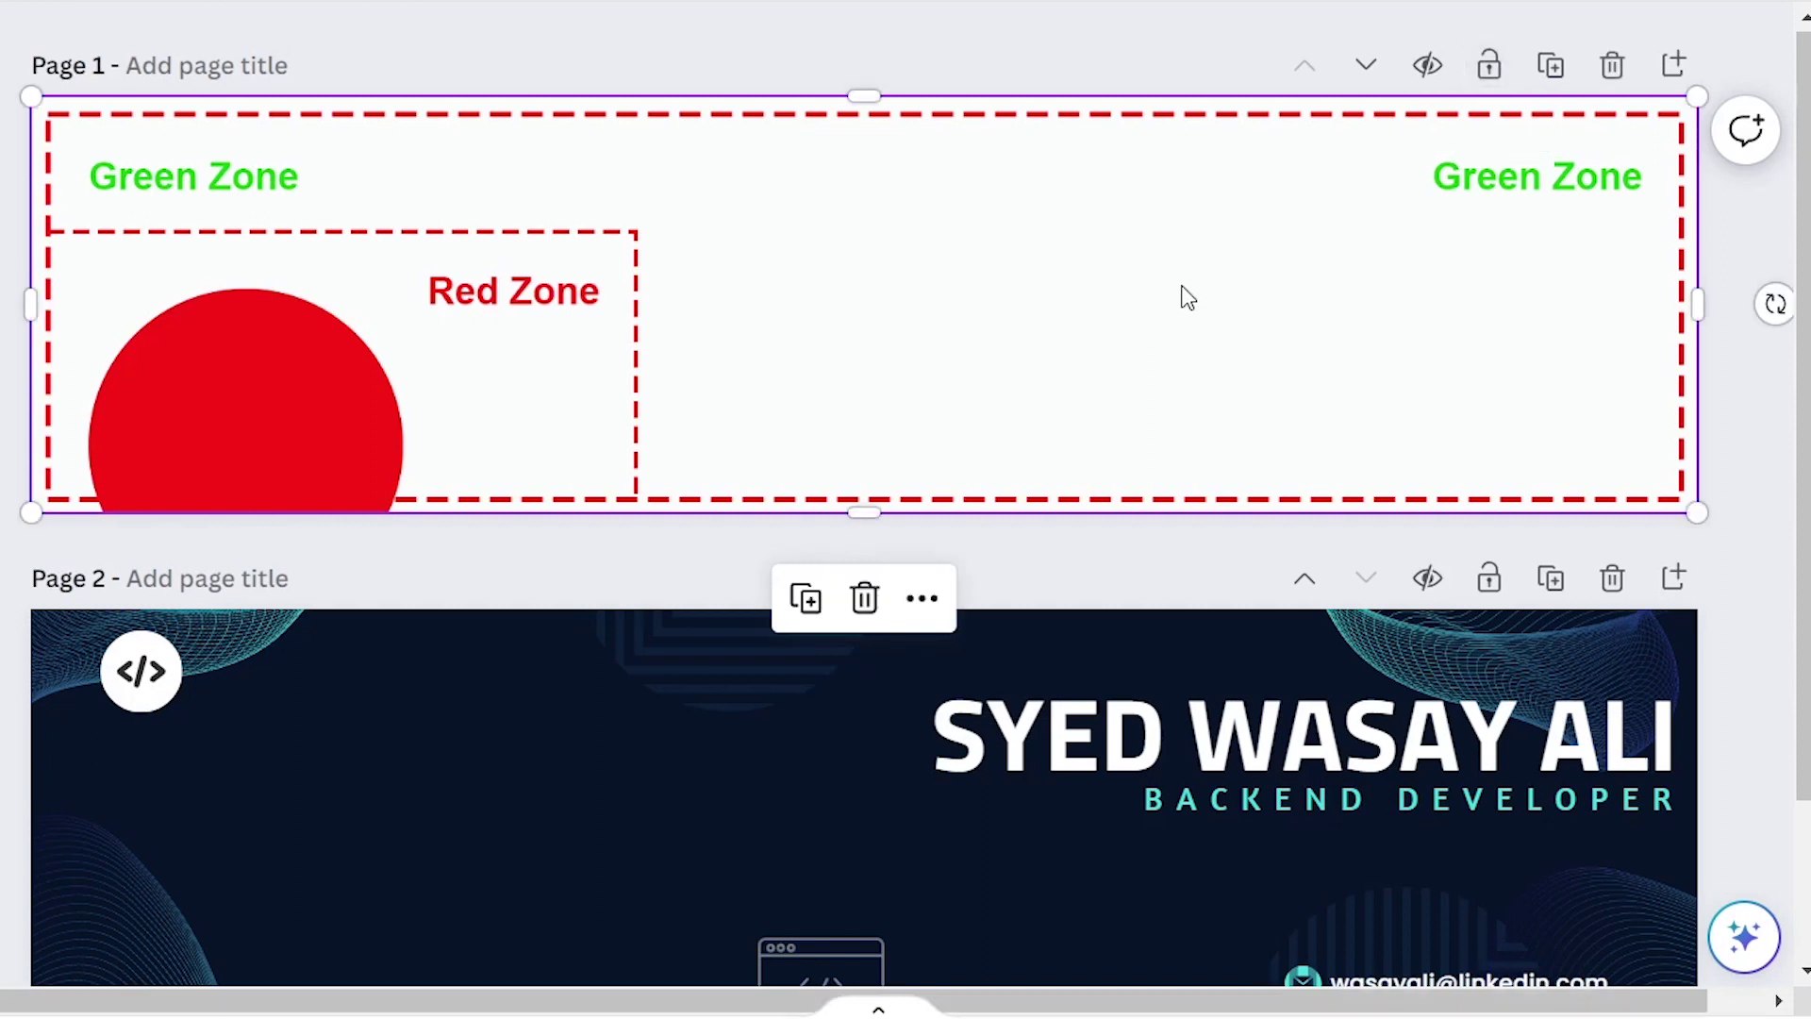
# Paste the safe-zone guide onto the Page 2 banner and make it see-through
pyautogui.scroll(-2, 1188, 298)
pyautogui.click(643, 611)
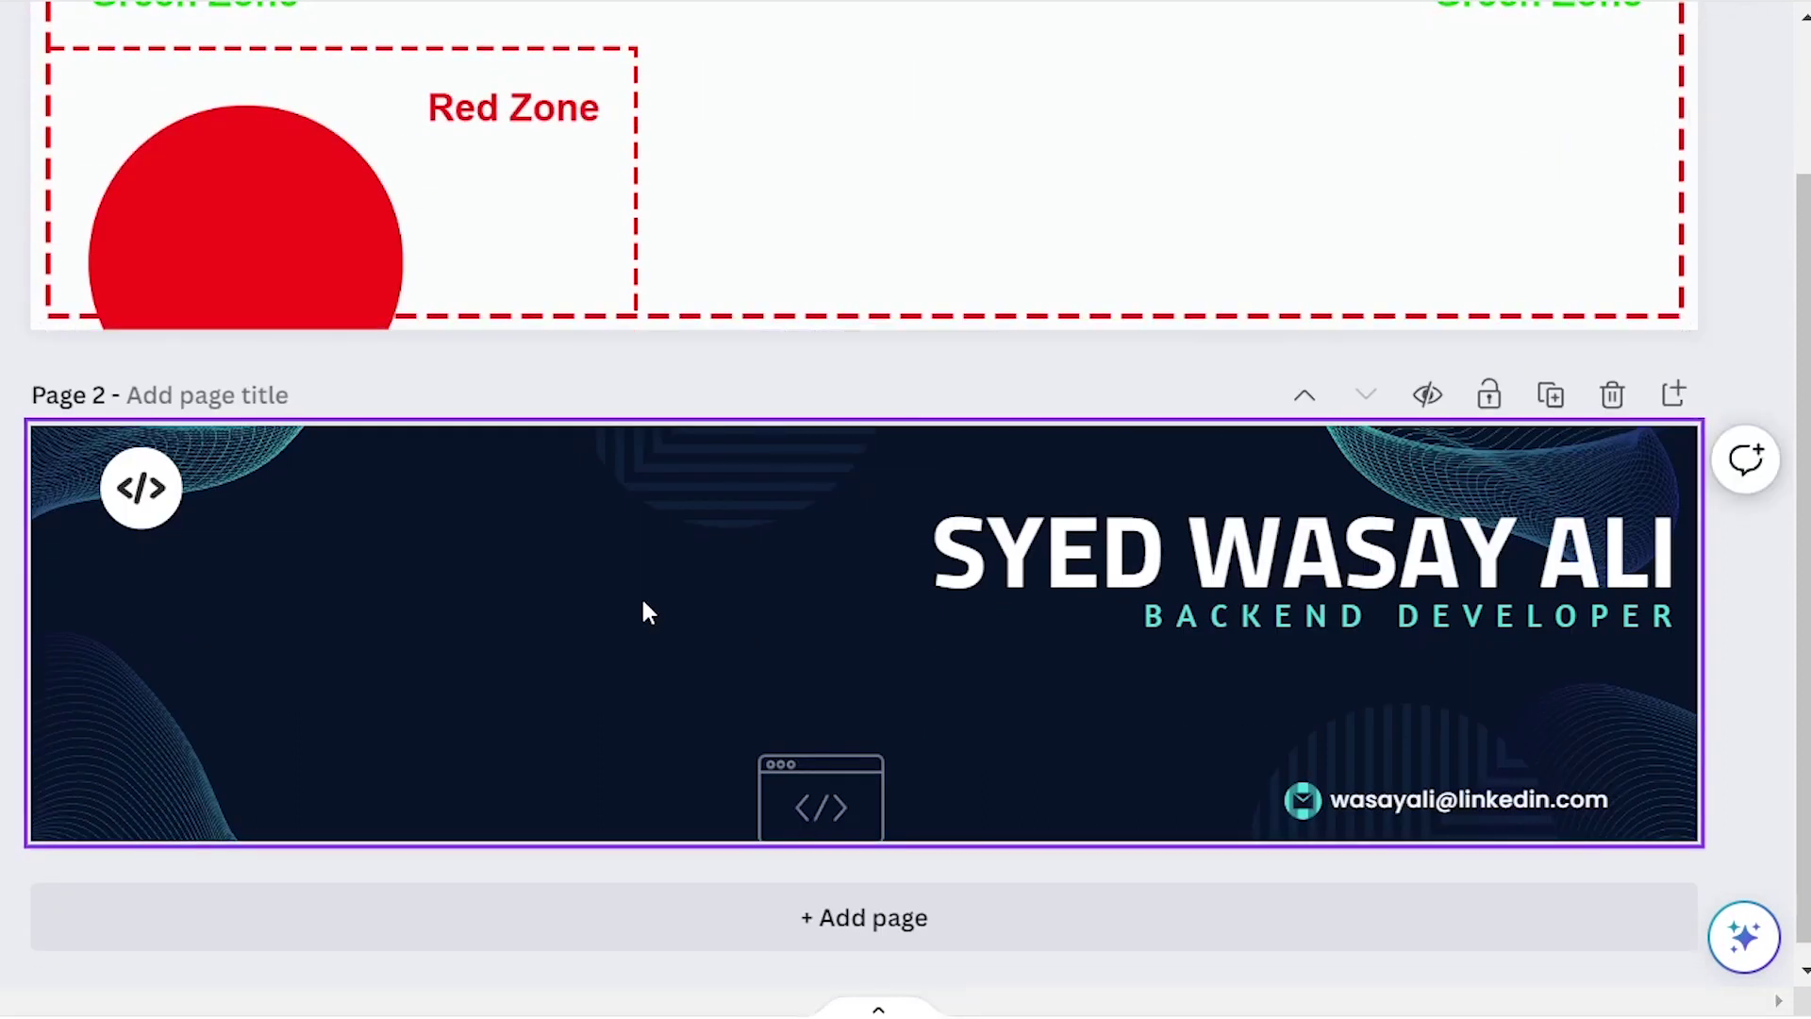
pyautogui.hotkey('ctrl', 'v')
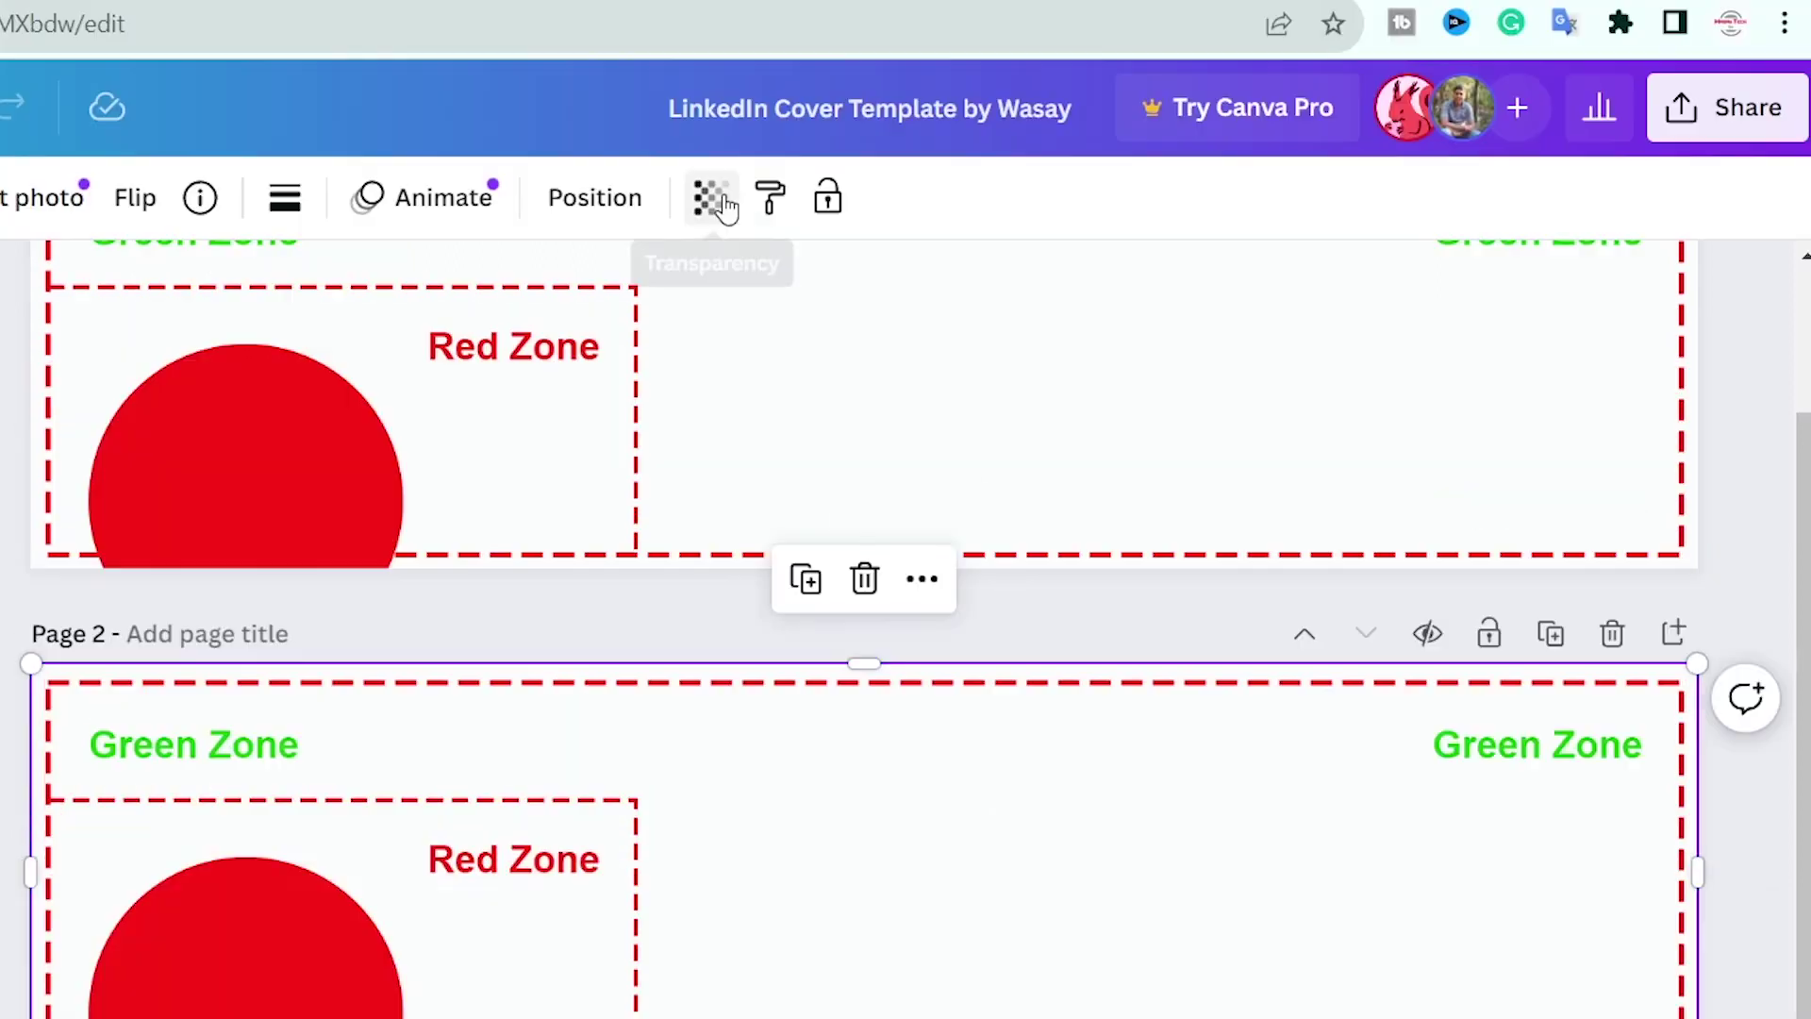
pyautogui.click(712, 195)
pyautogui.moveTo(566, 340); pyautogui.dragTo(427, 338)
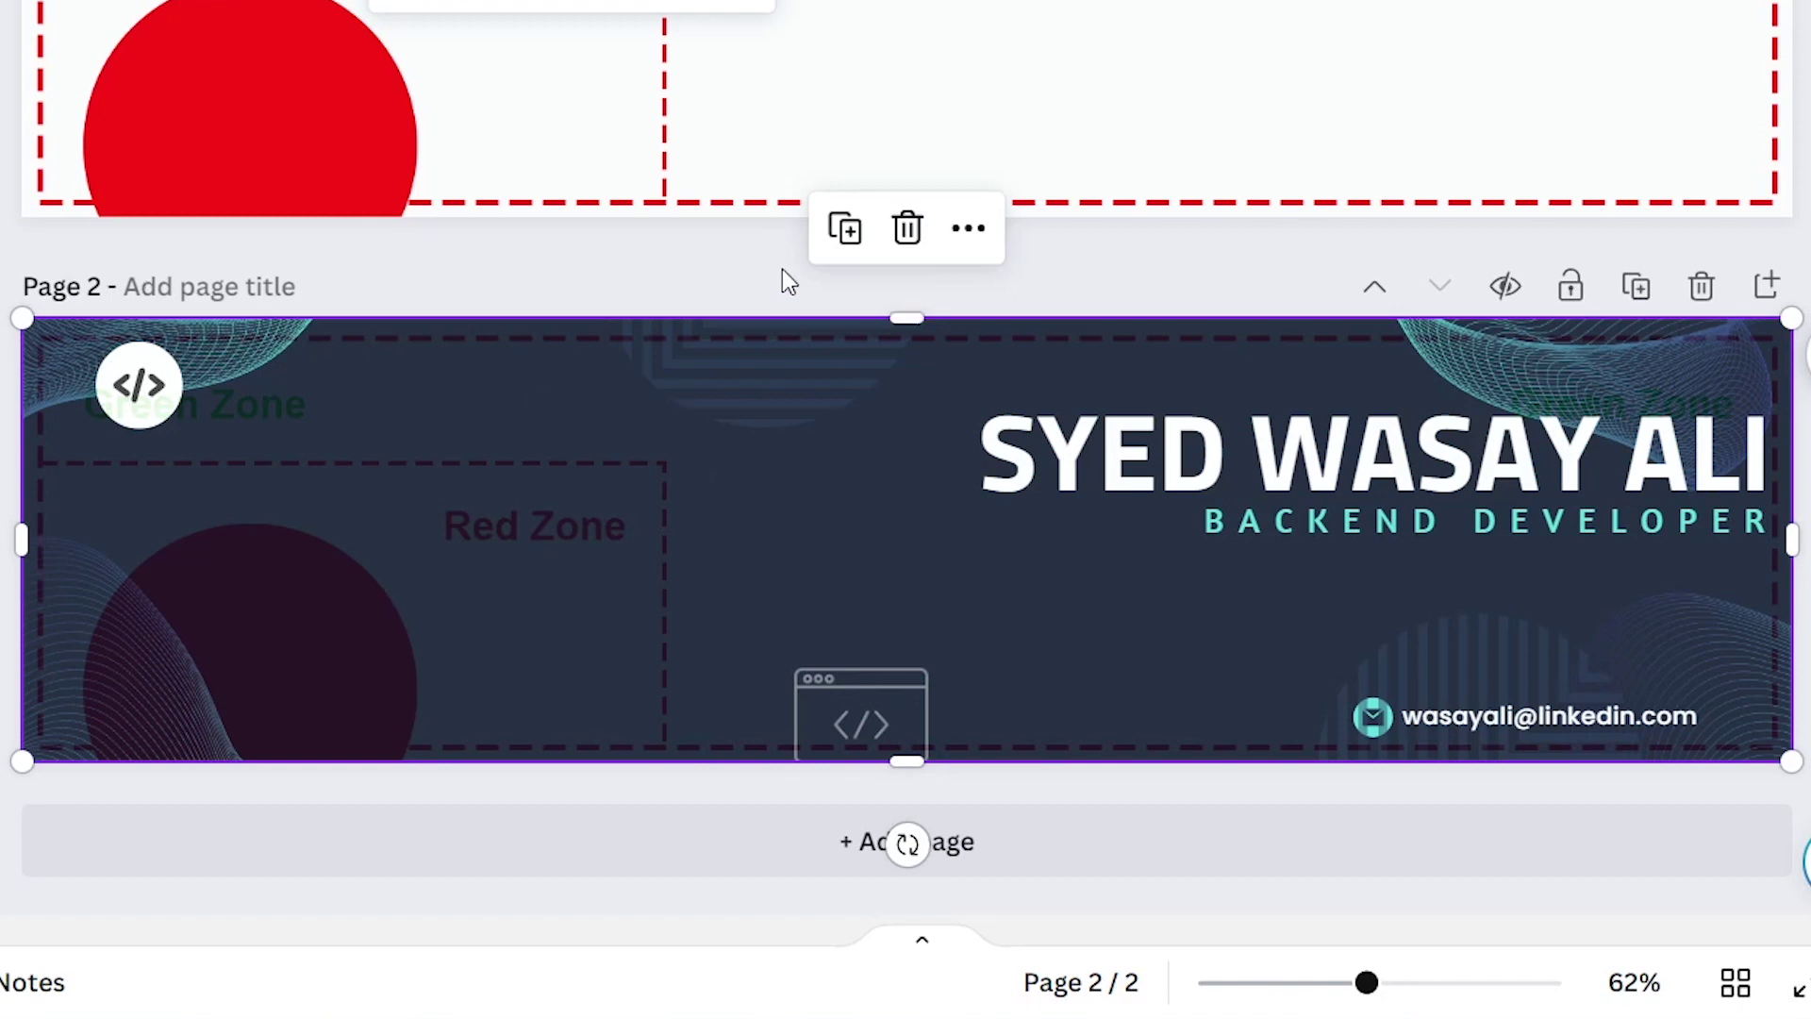
# Delete the Green/Red Zone guide overlay from the Page 2 banner
pyautogui.click(907, 228)
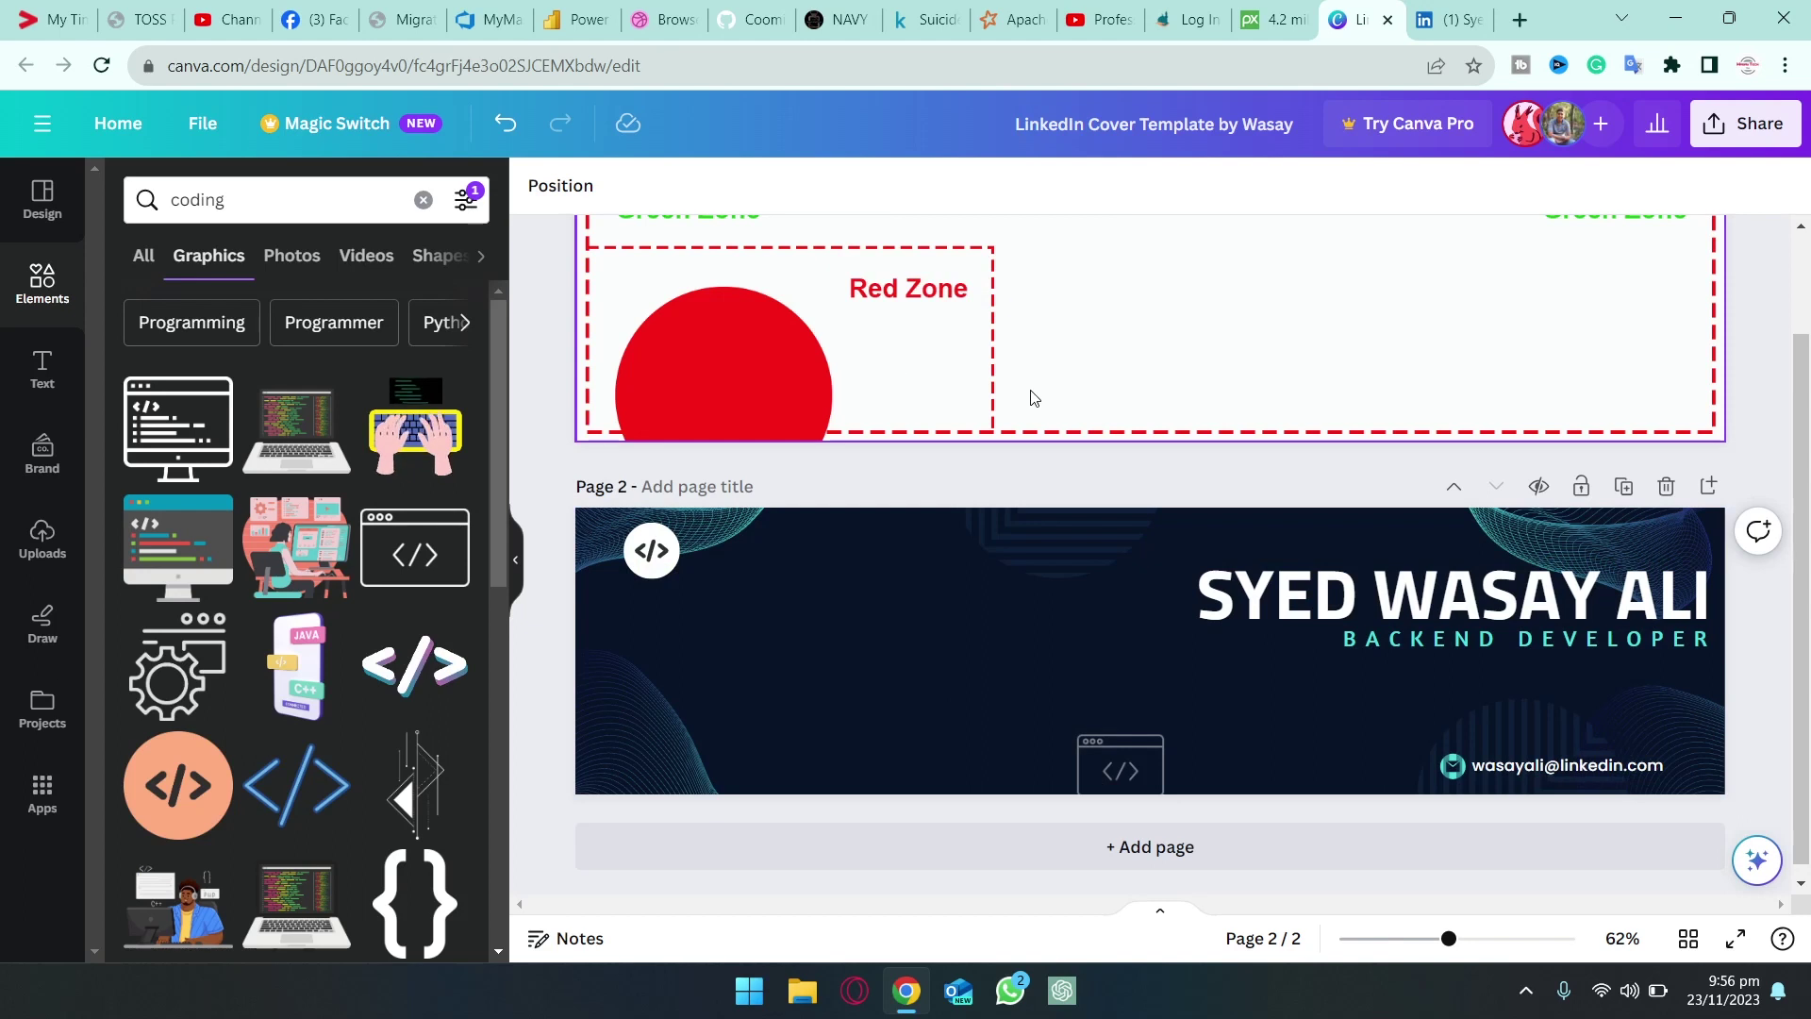
# Download only Page 2 as a 1,584 × 396 px PNG, excluding Page 1
pyautogui.scroll(1, 718, 168)
pyautogui.scroll(-1, 718, 168)
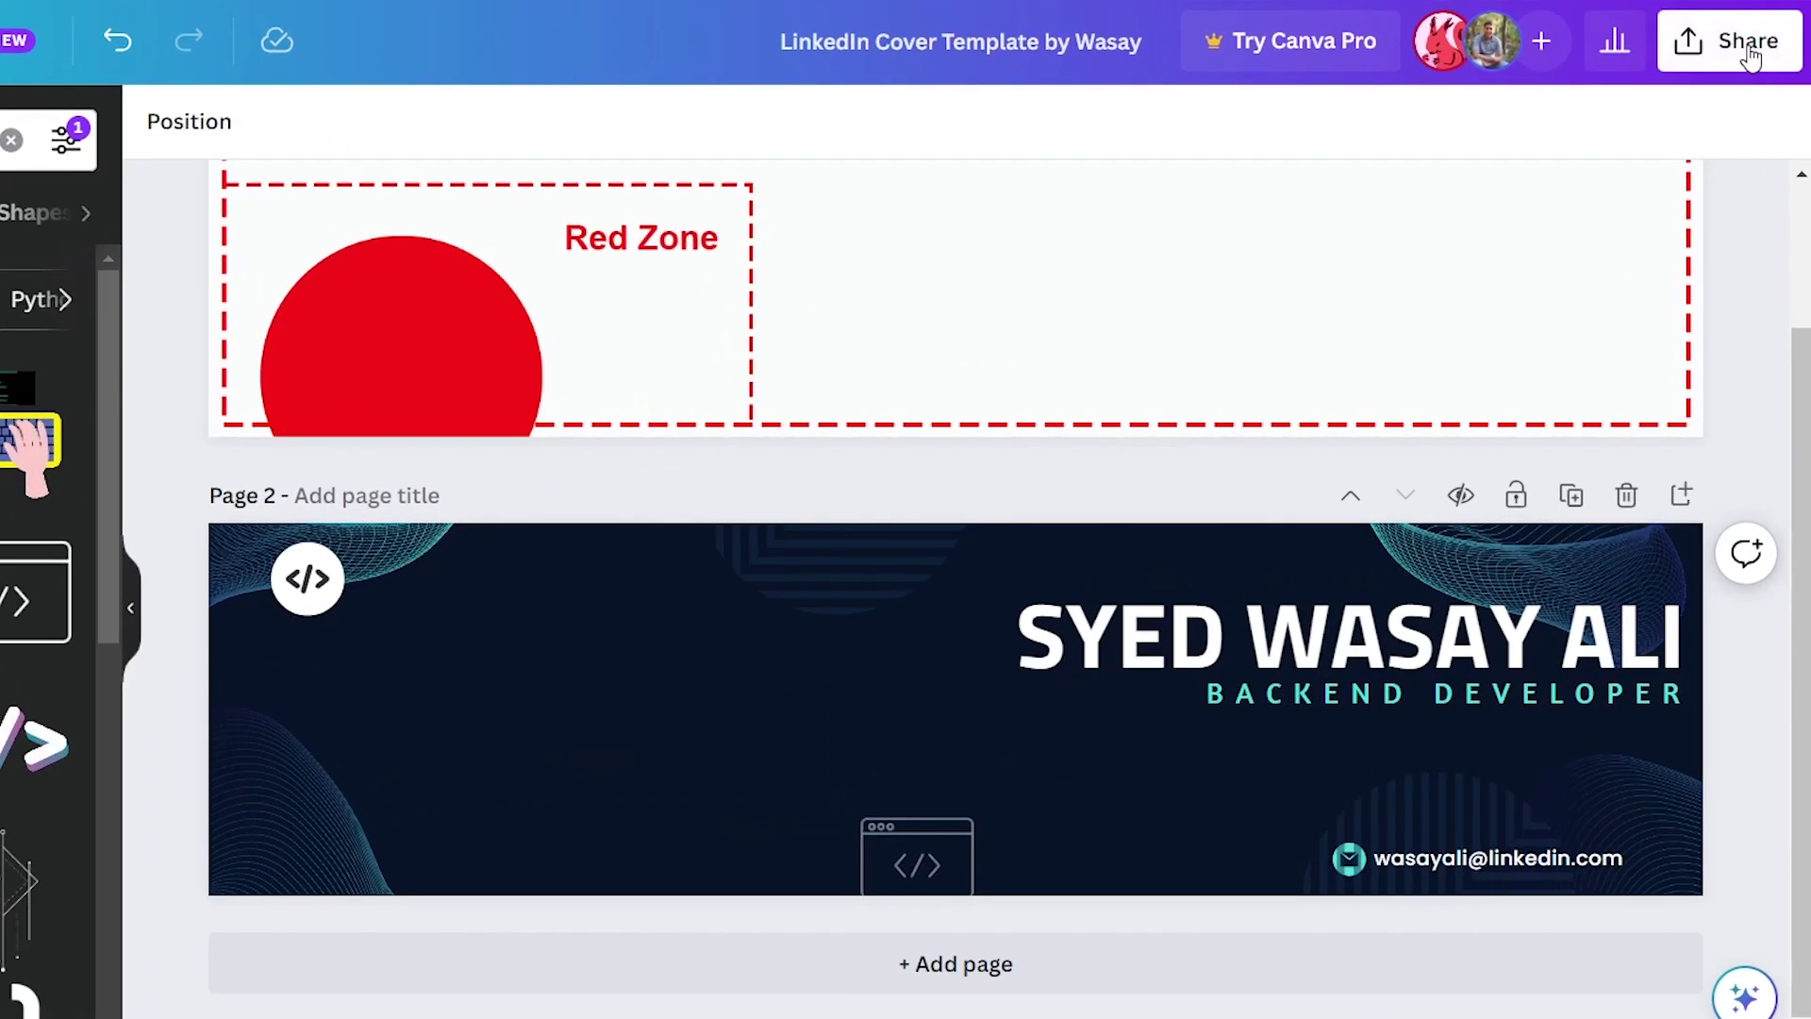
pyautogui.click(1750, 57)
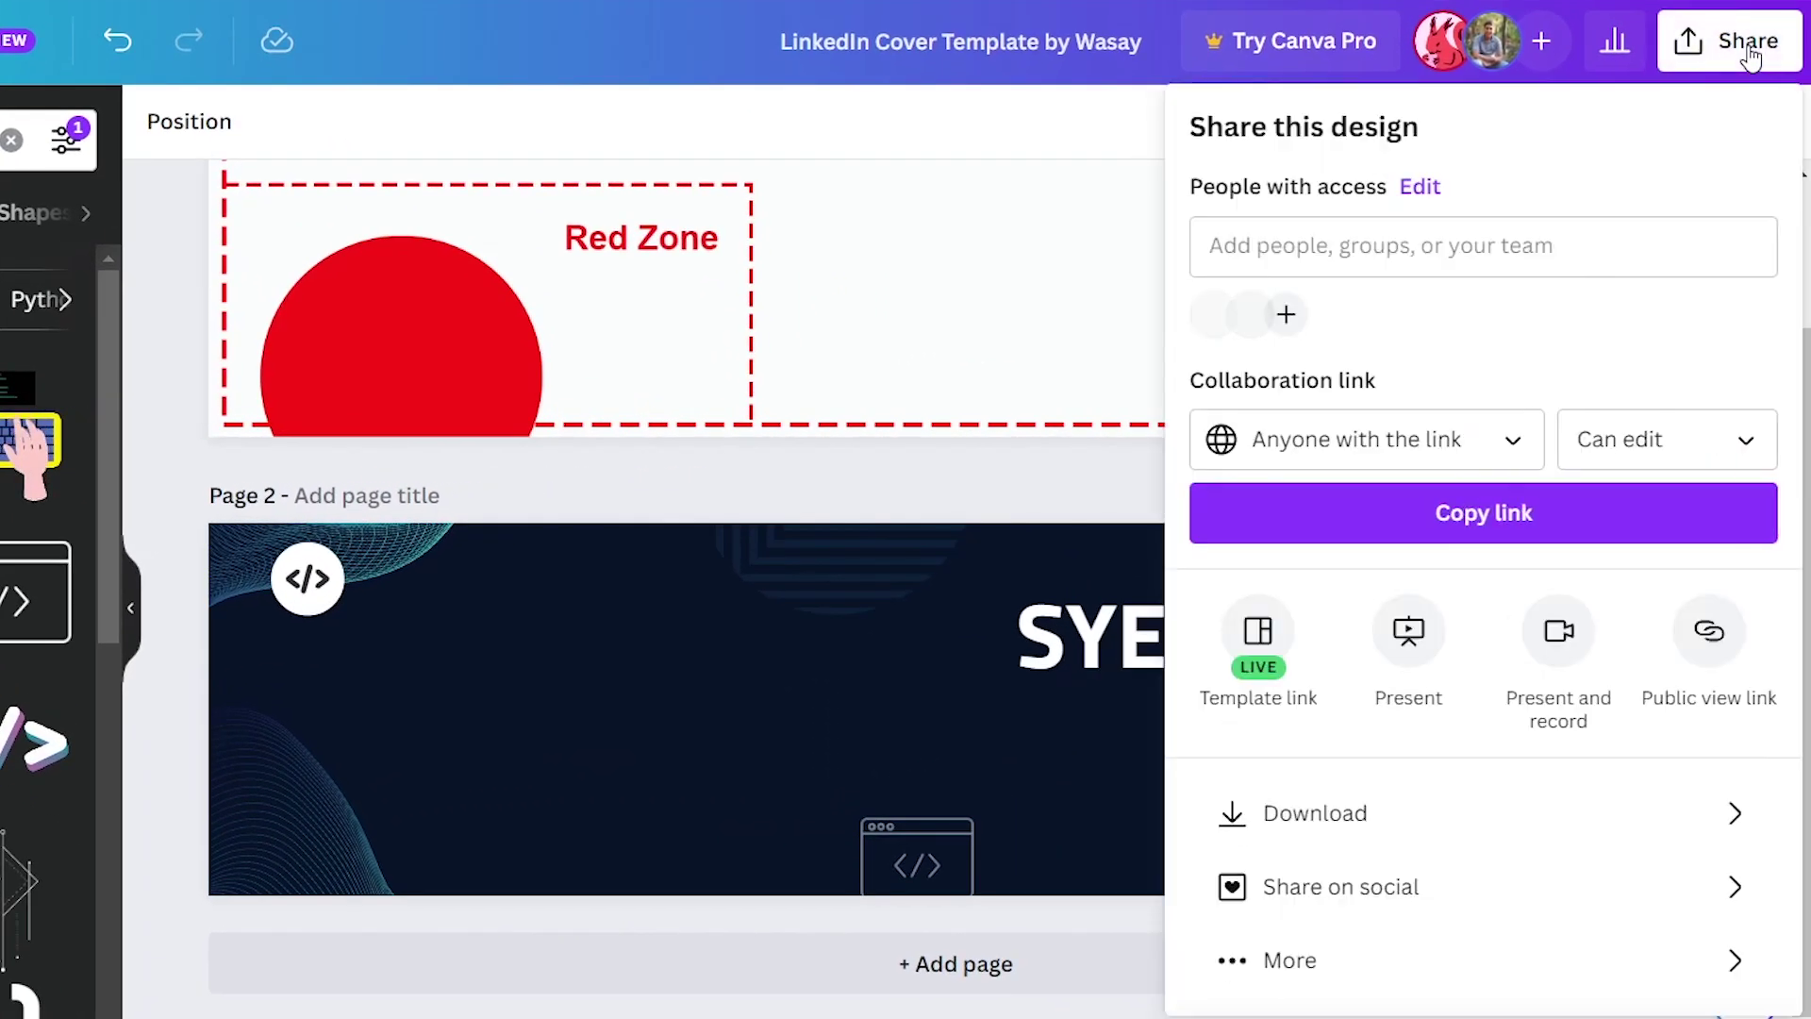
pyautogui.click(1370, 809)
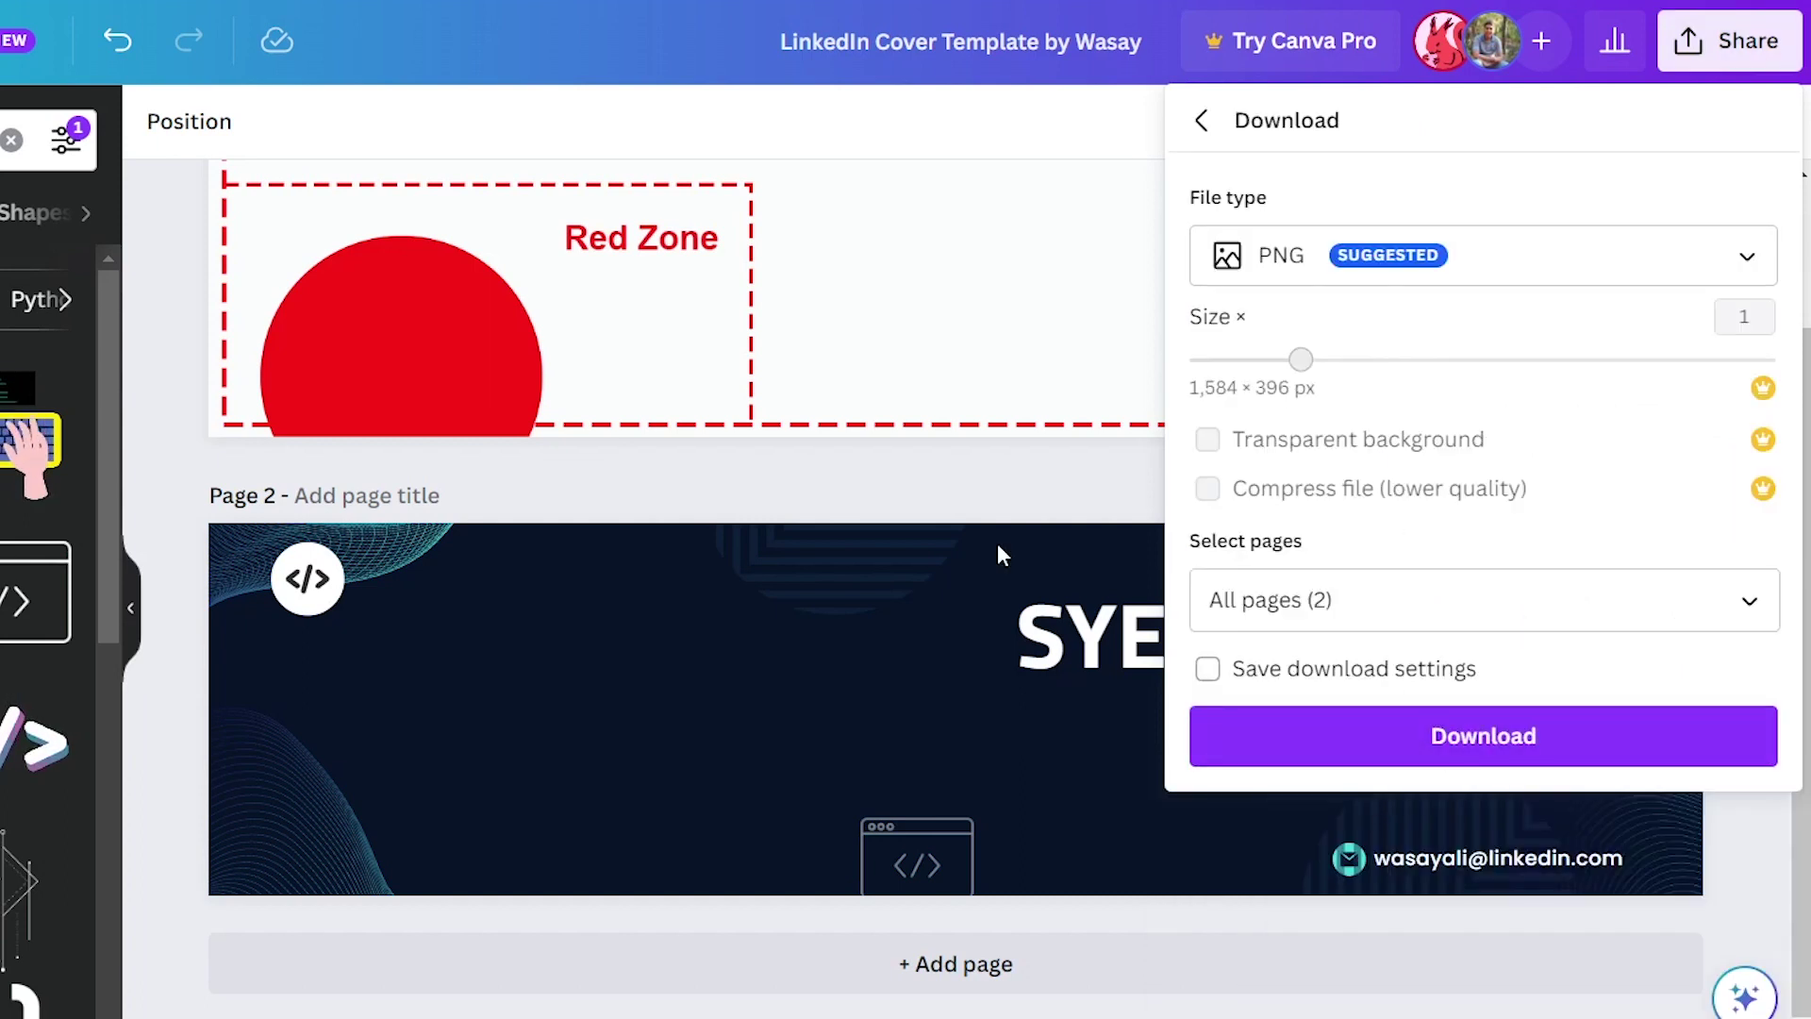
pyautogui.click(1443, 590)
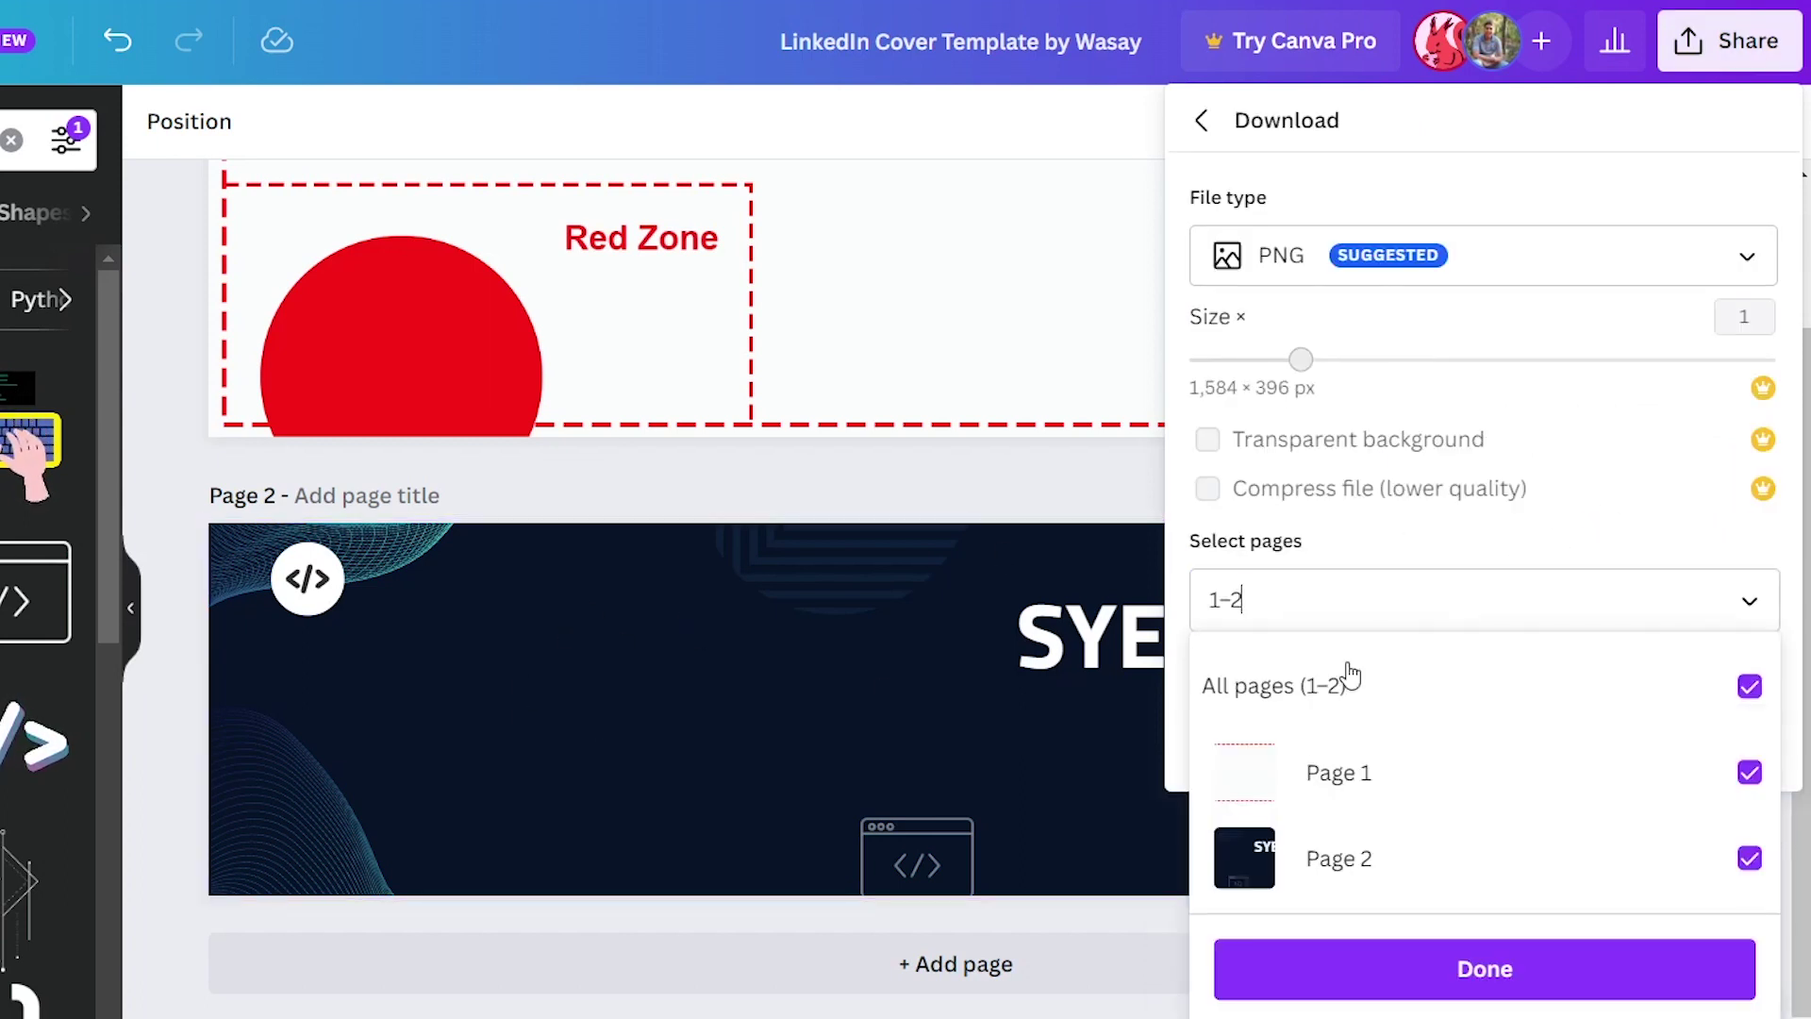
pyautogui.click(1750, 772)
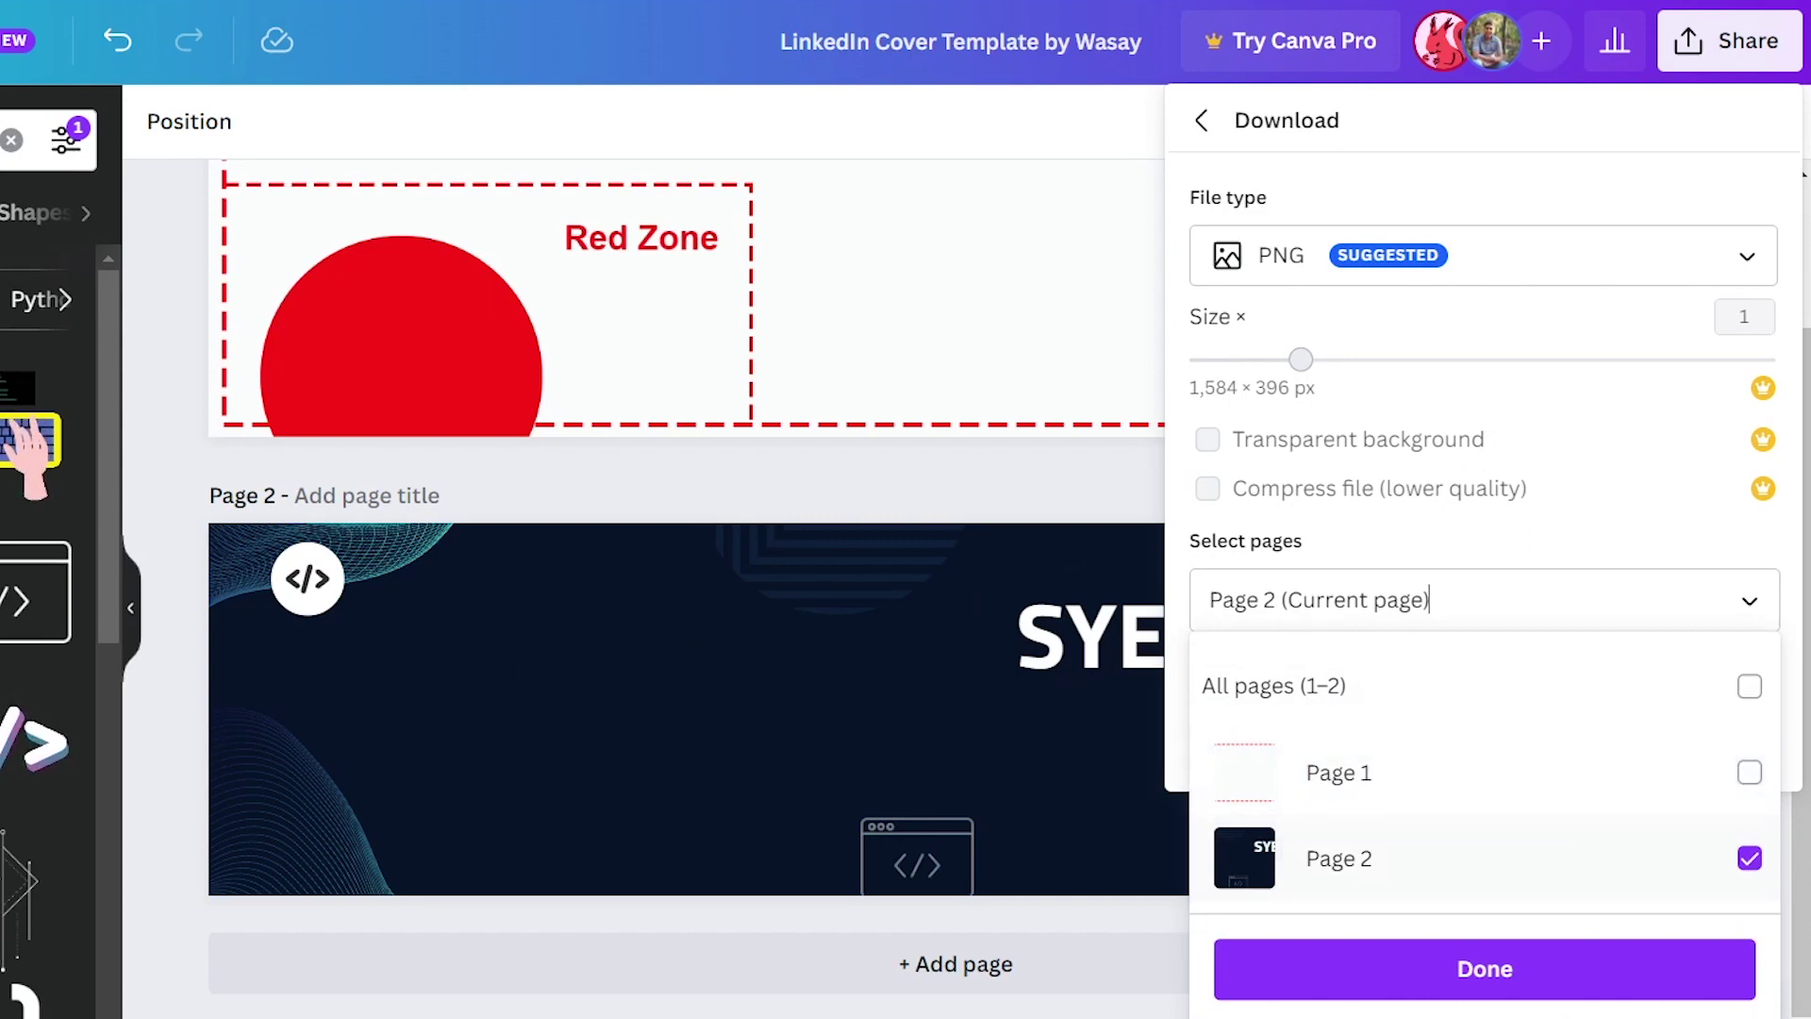
pyautogui.click(1523, 976)
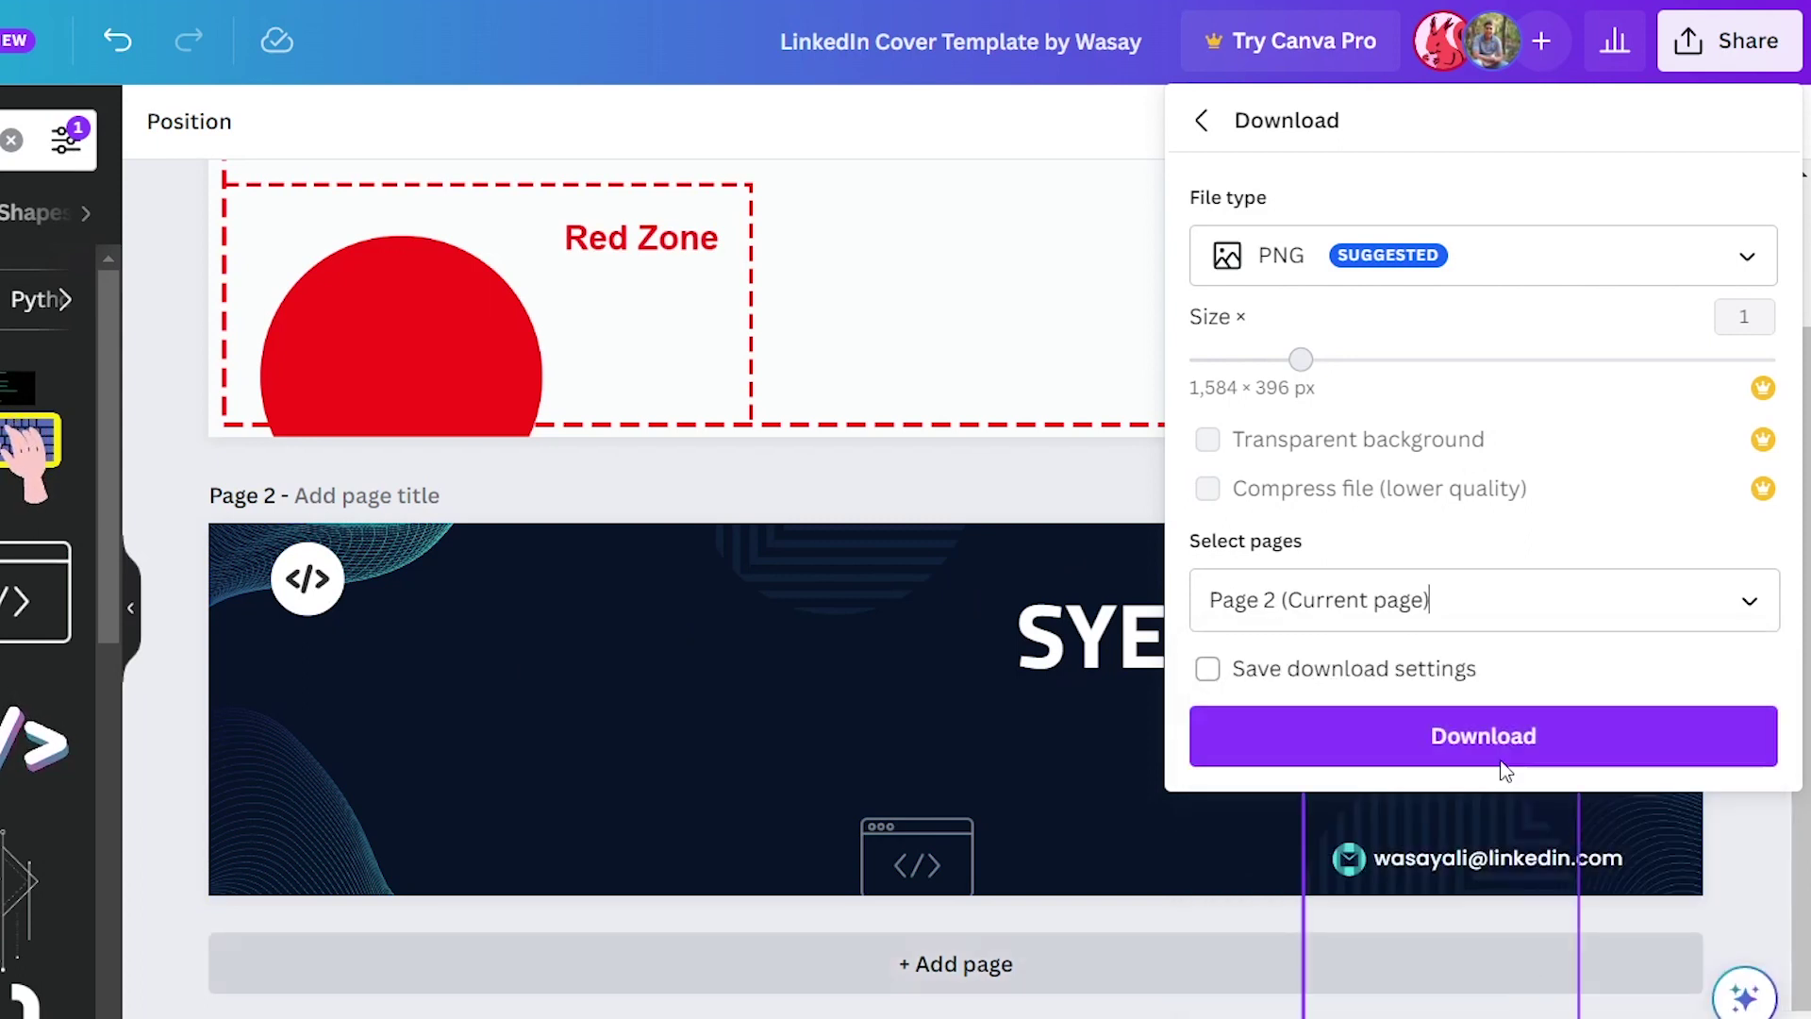
pyautogui.click(1404, 745)
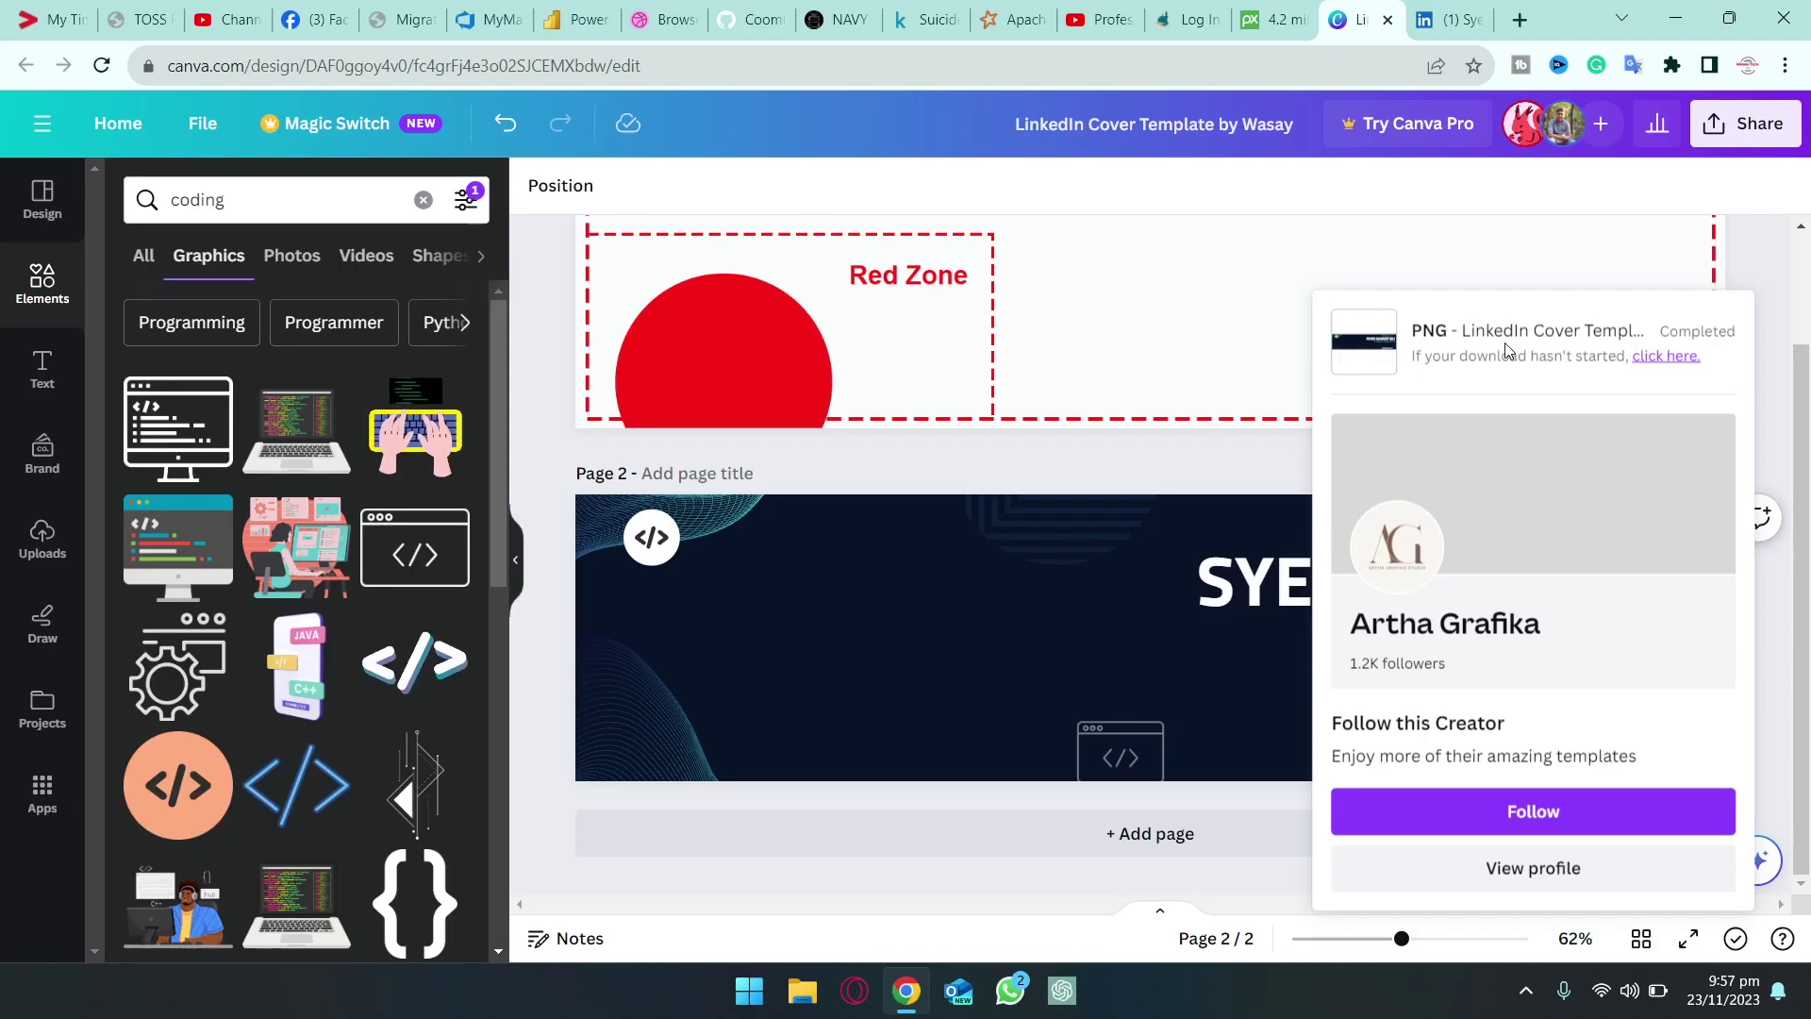